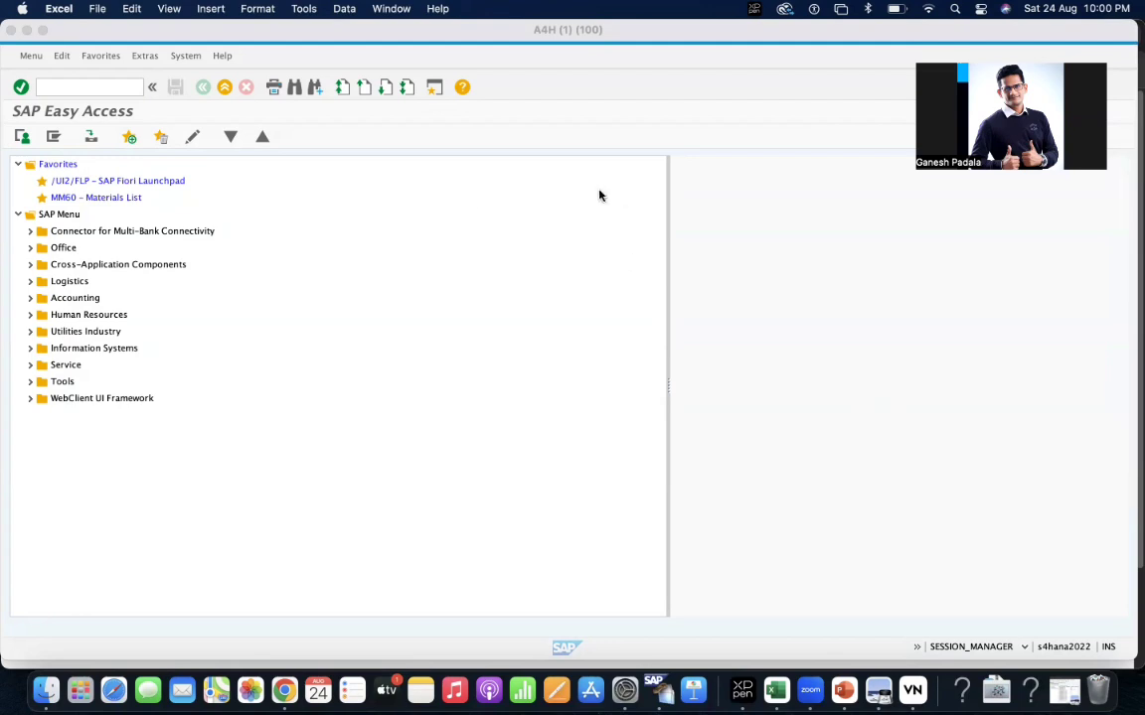
Open transaction SM37 and list the day's background jobs with the user name set to *.
click(90, 87)
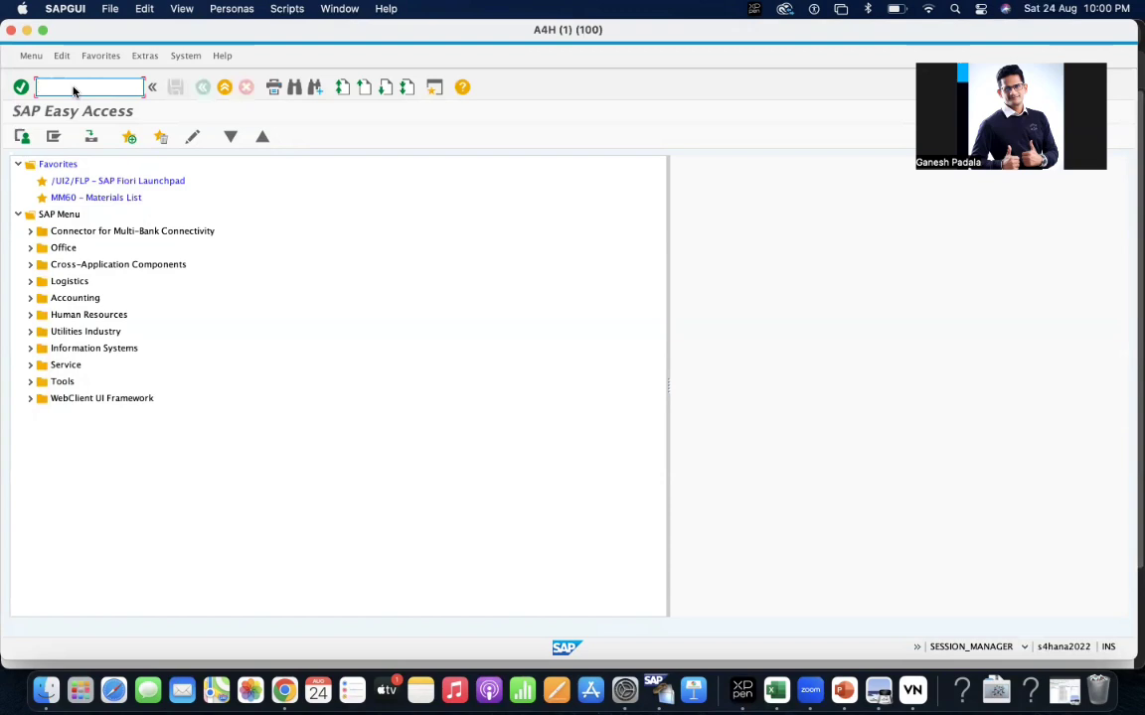
text(7)
key(Return)
key(Tab)
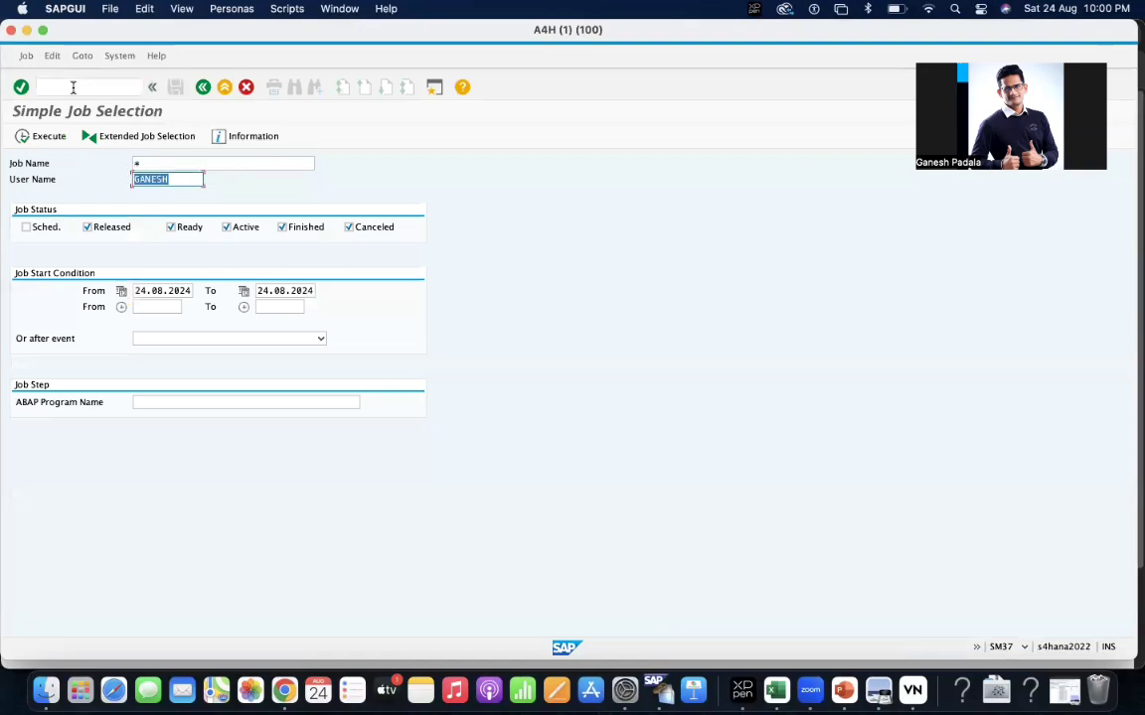
text(*)
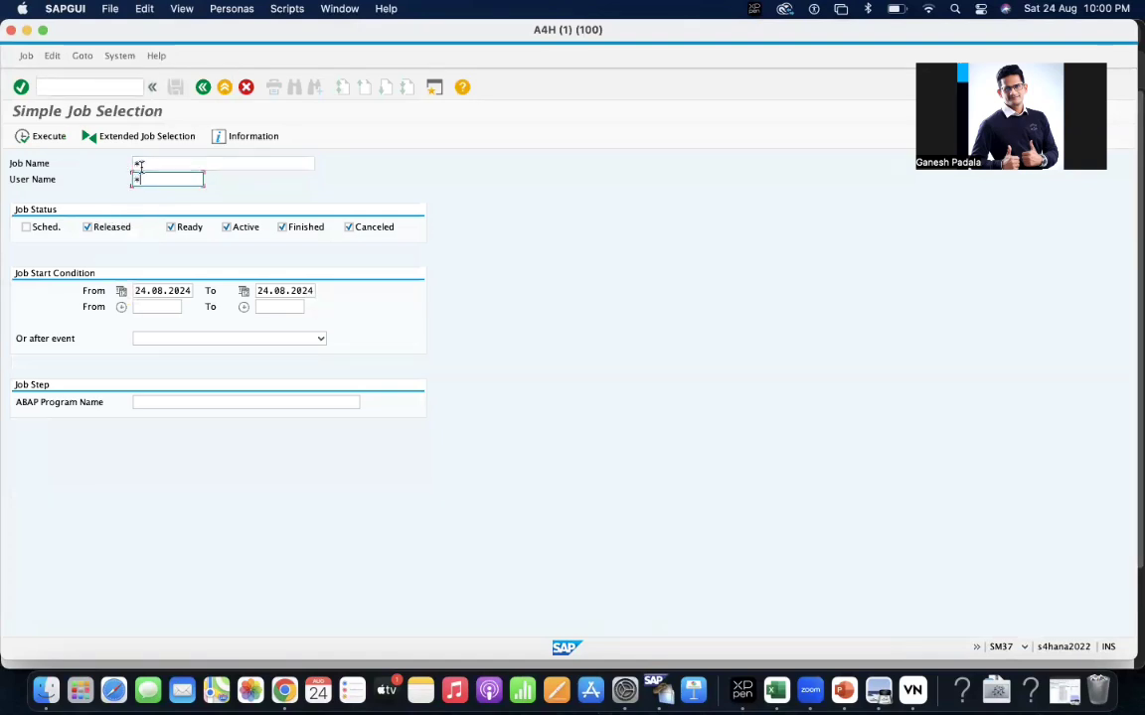
click(36, 143)
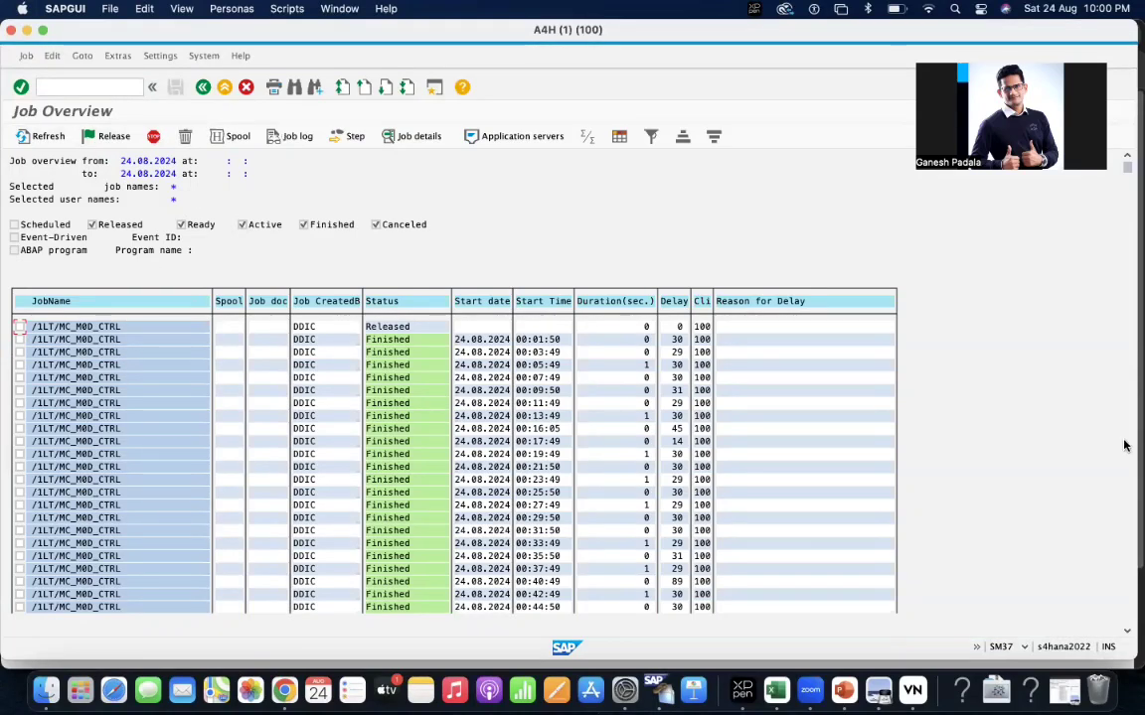
scroll(214, 434, down, 2)
Set the job start From date to 24.07.2024 in the job selection and execute it again.
click(203, 88)
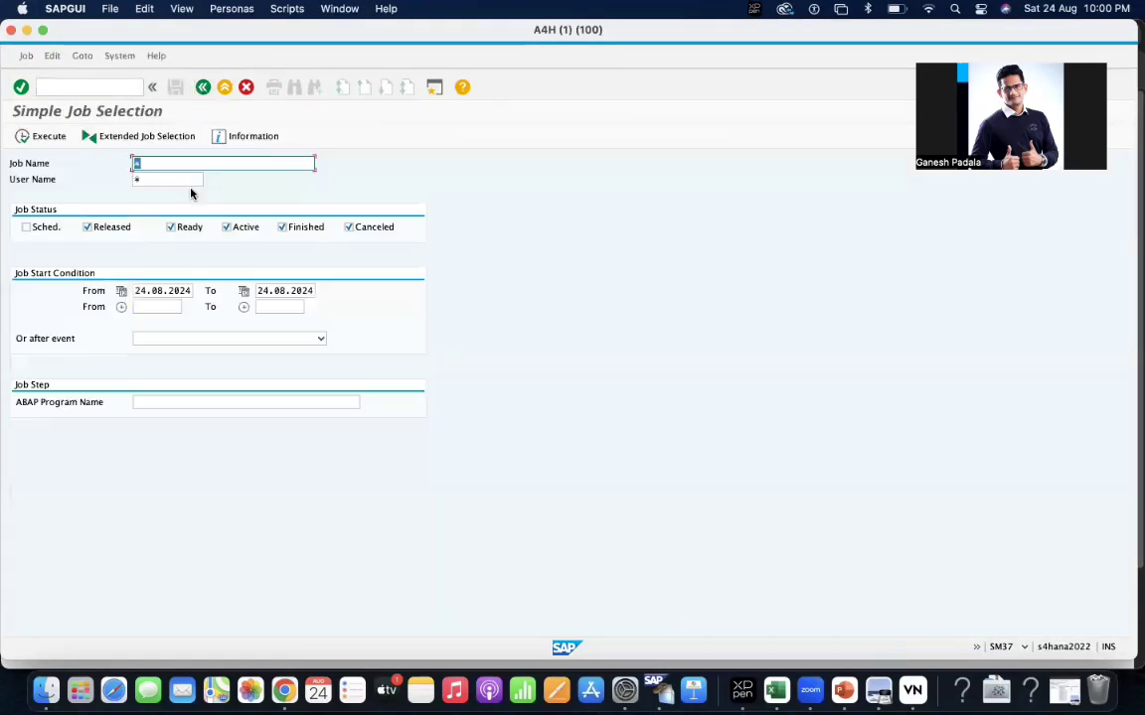
click(162, 290)
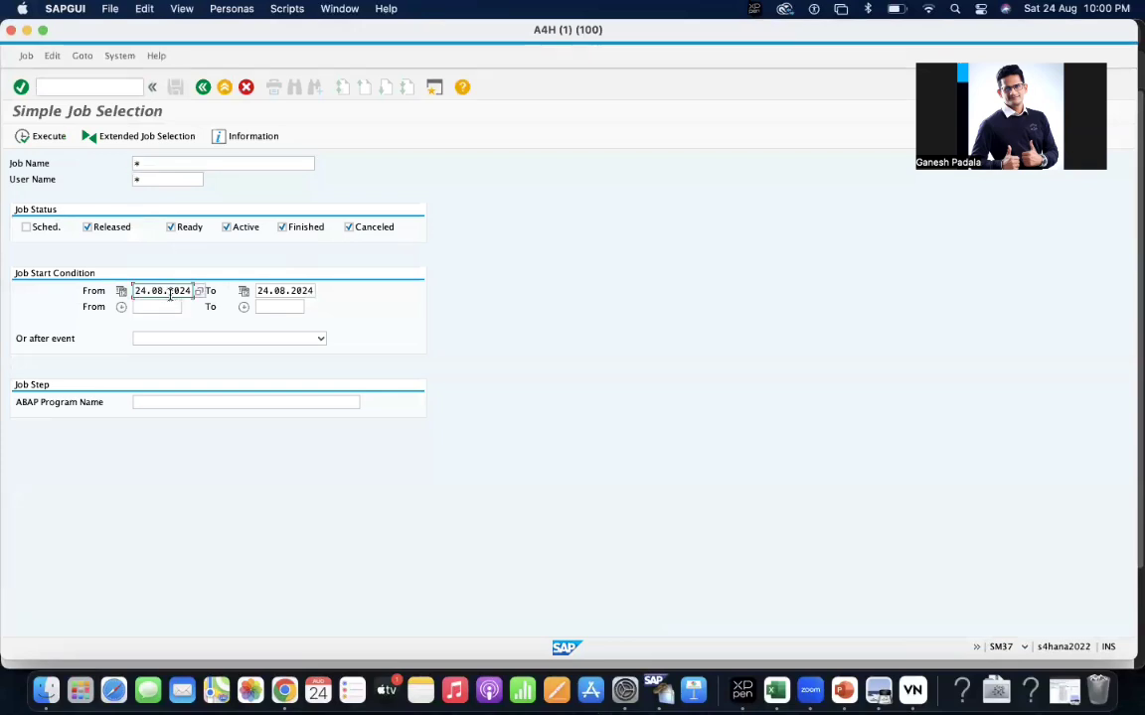
key(BackSpace)
text(7)
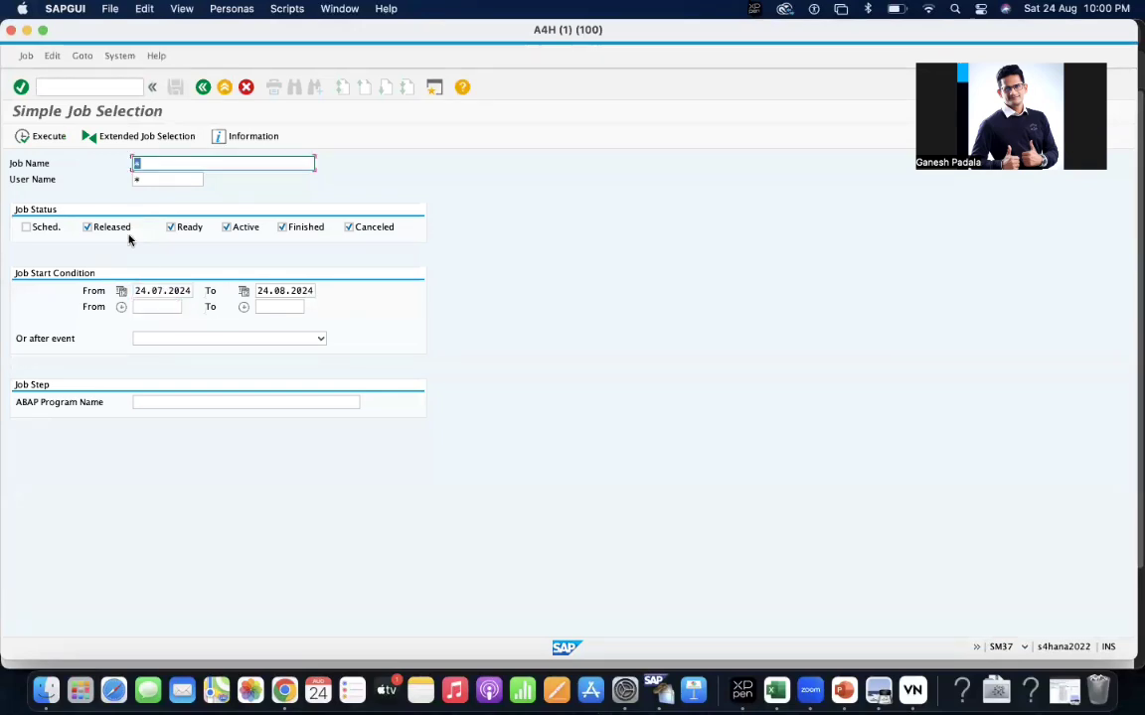
click(25, 137)
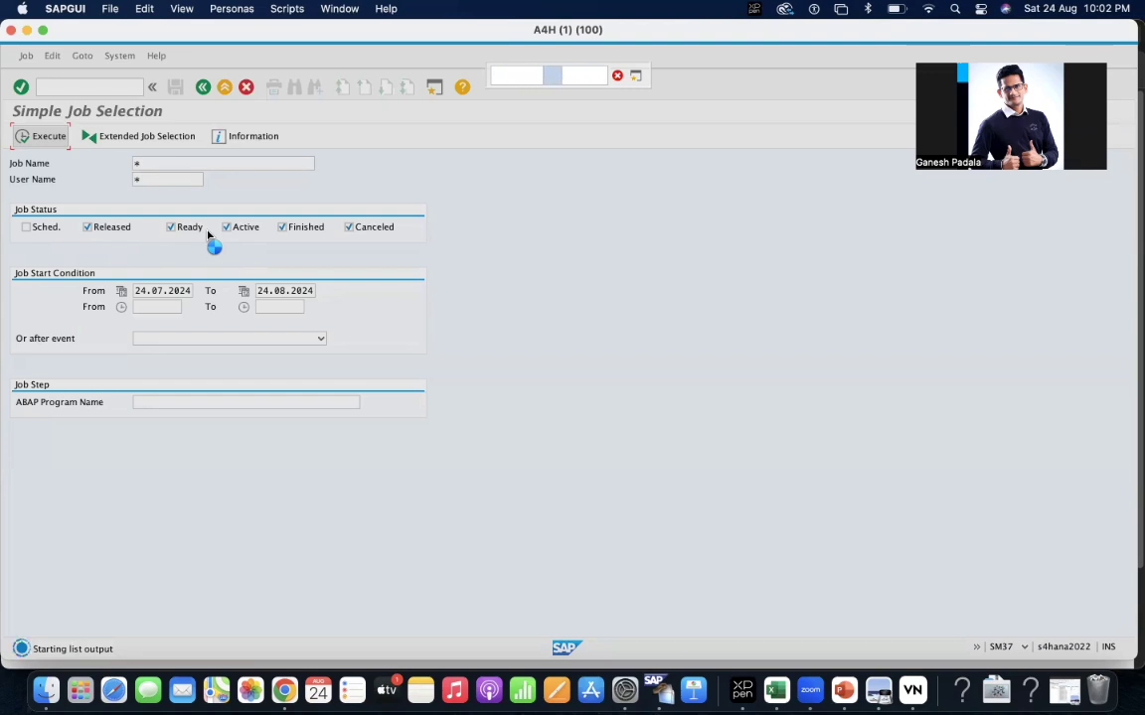
Try to open another logon to SAP S4 HANA 2022 Latest, entering the user name and account password.
right_click(653, 686)
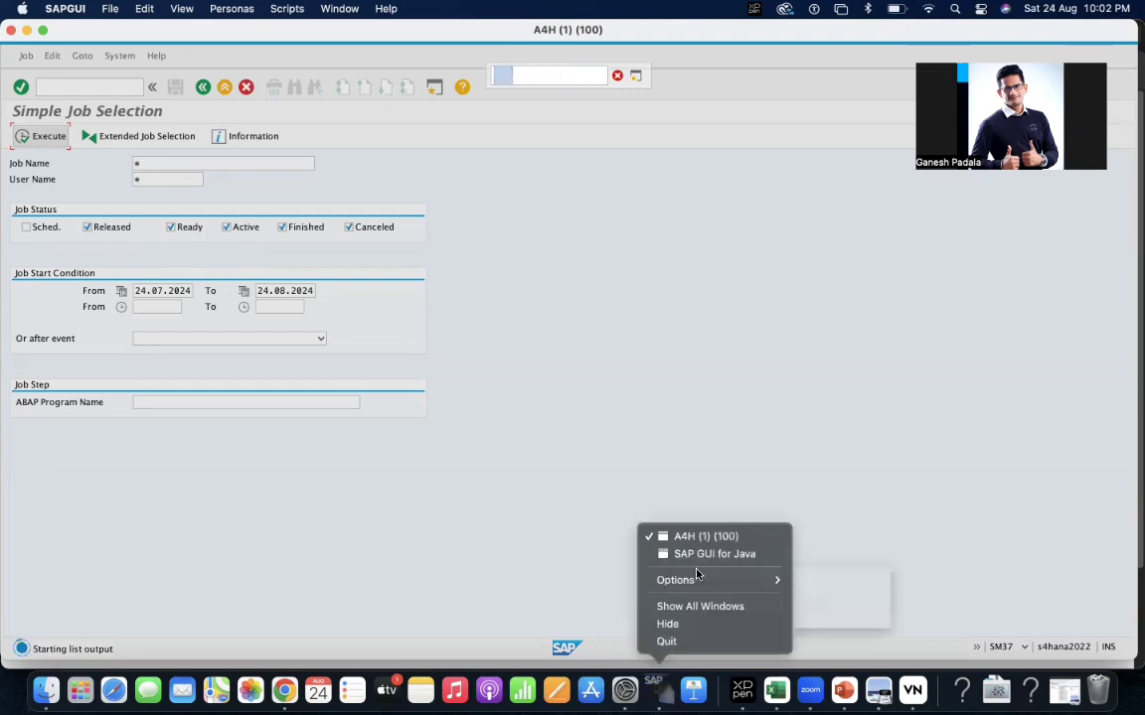
click(626, 422)
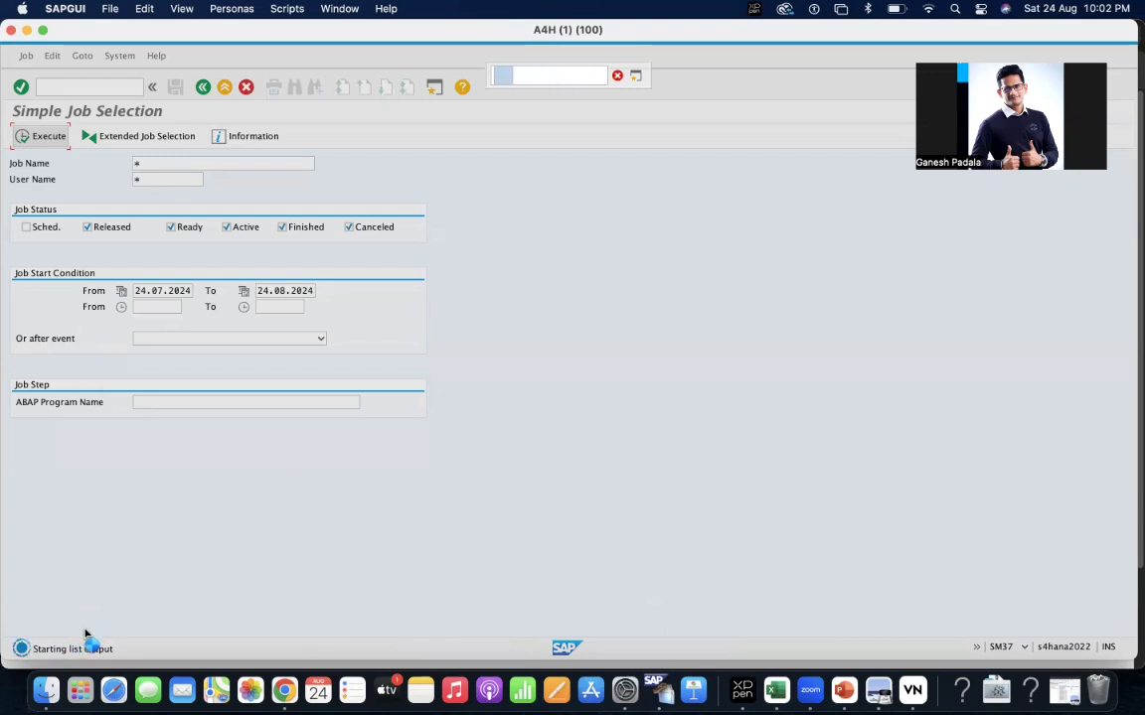
right_click(662, 688)
click(714, 553)
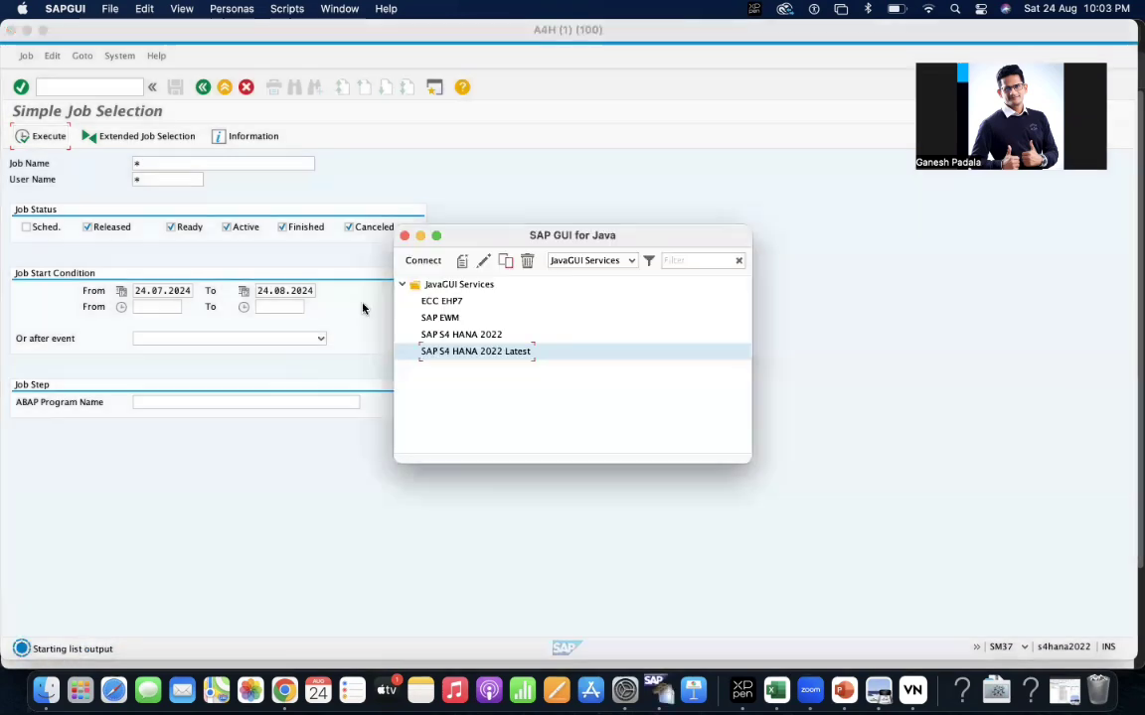
double_click(500, 352)
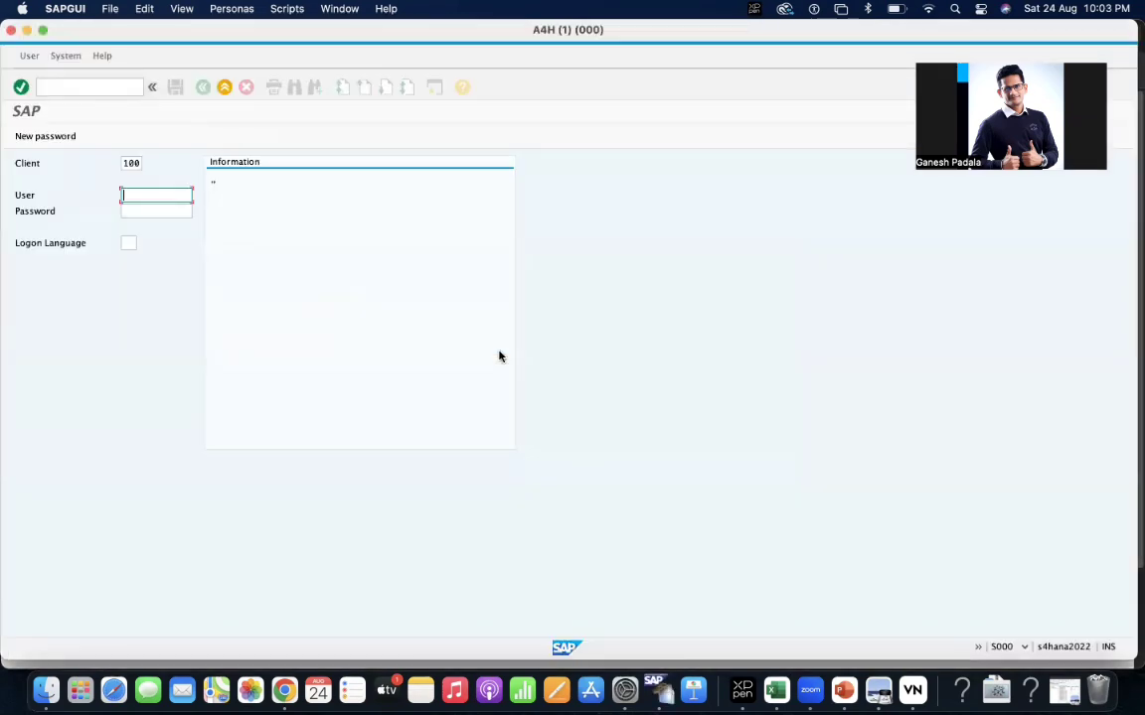
text(SA)
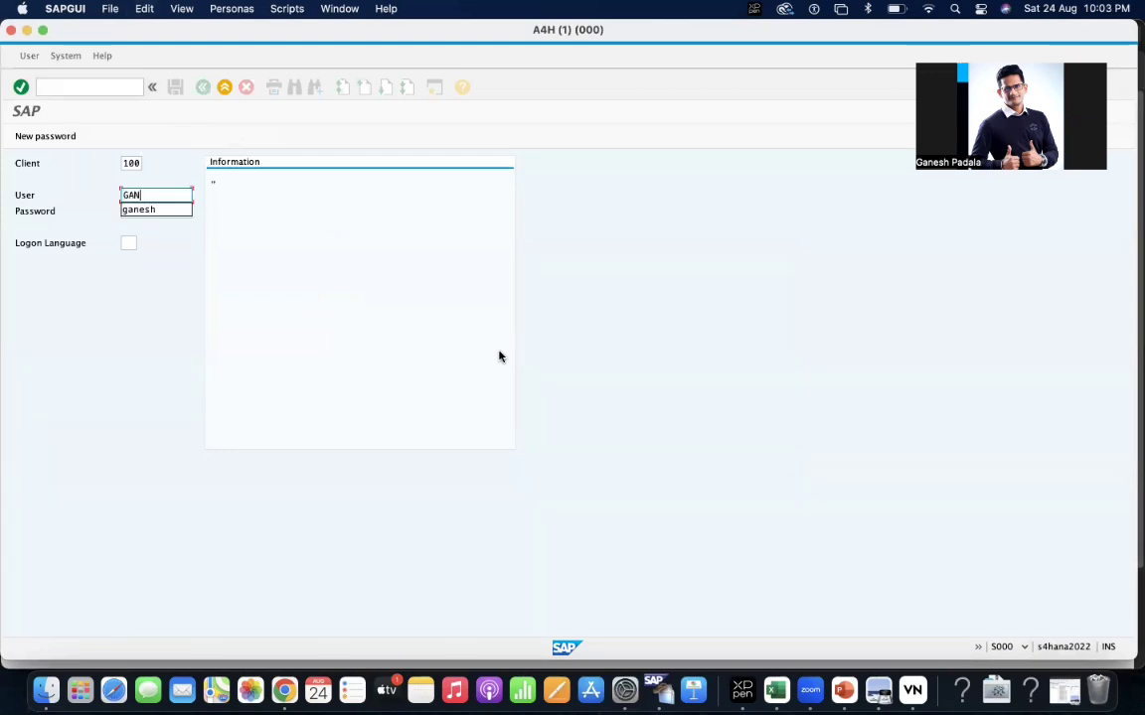
key(Tab)
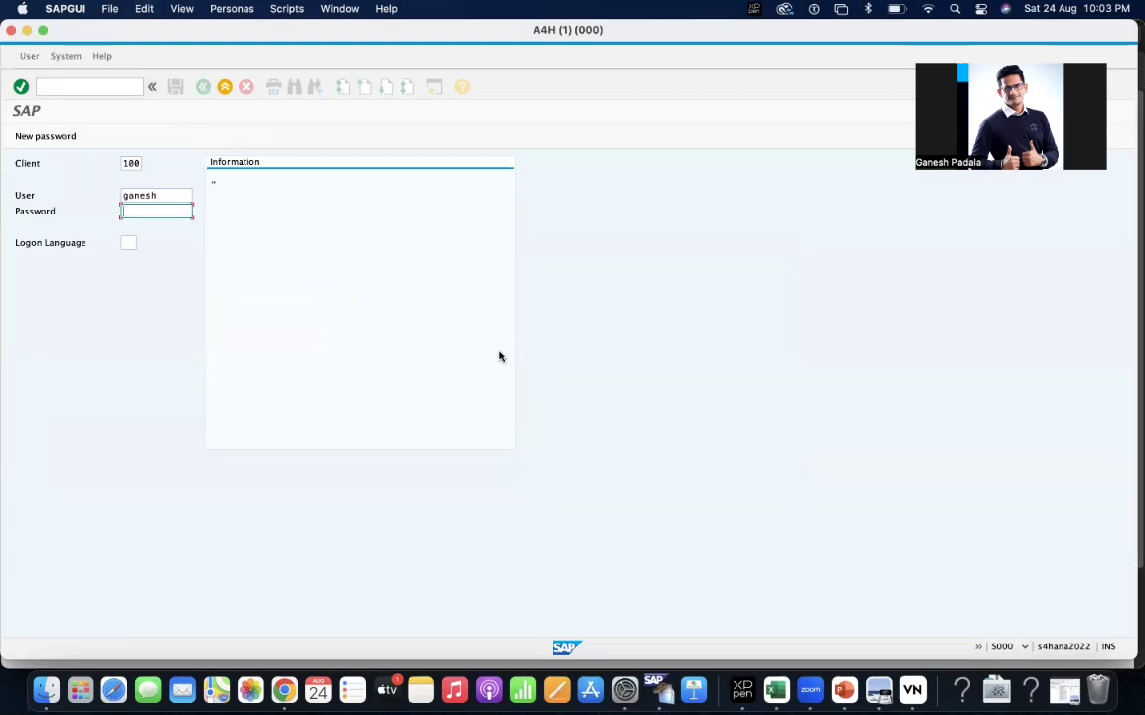
text(*********)
key(Return)
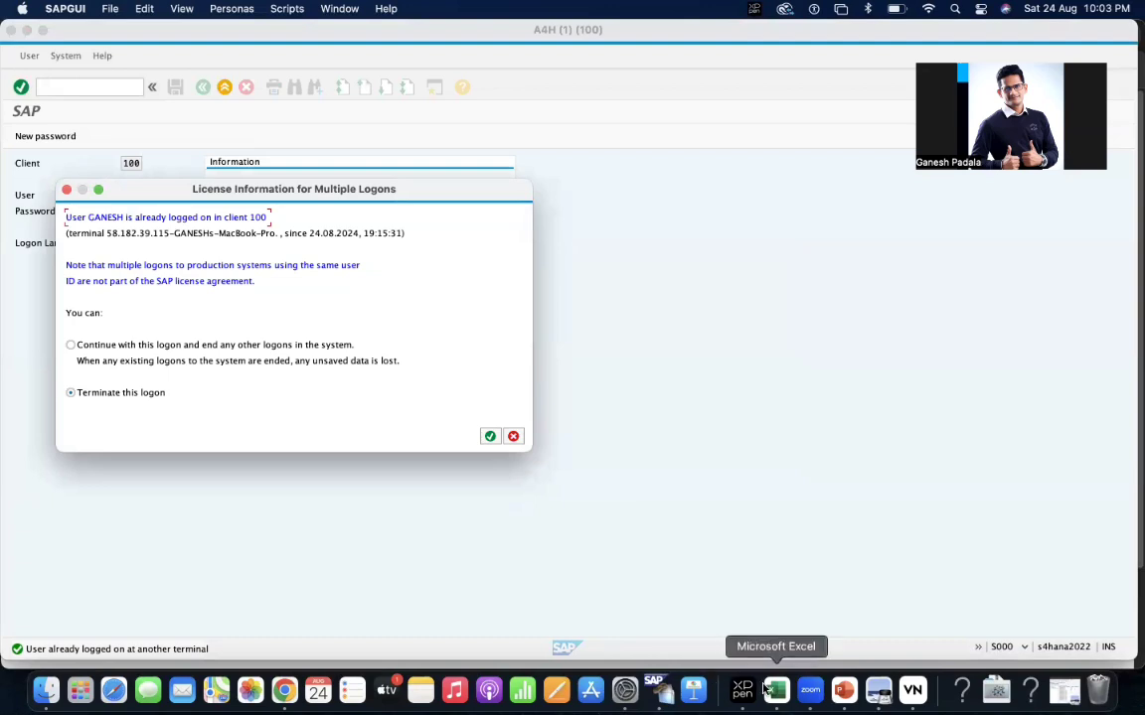
Check the original session's job list and terminate the additional logon.
right_click(662, 693)
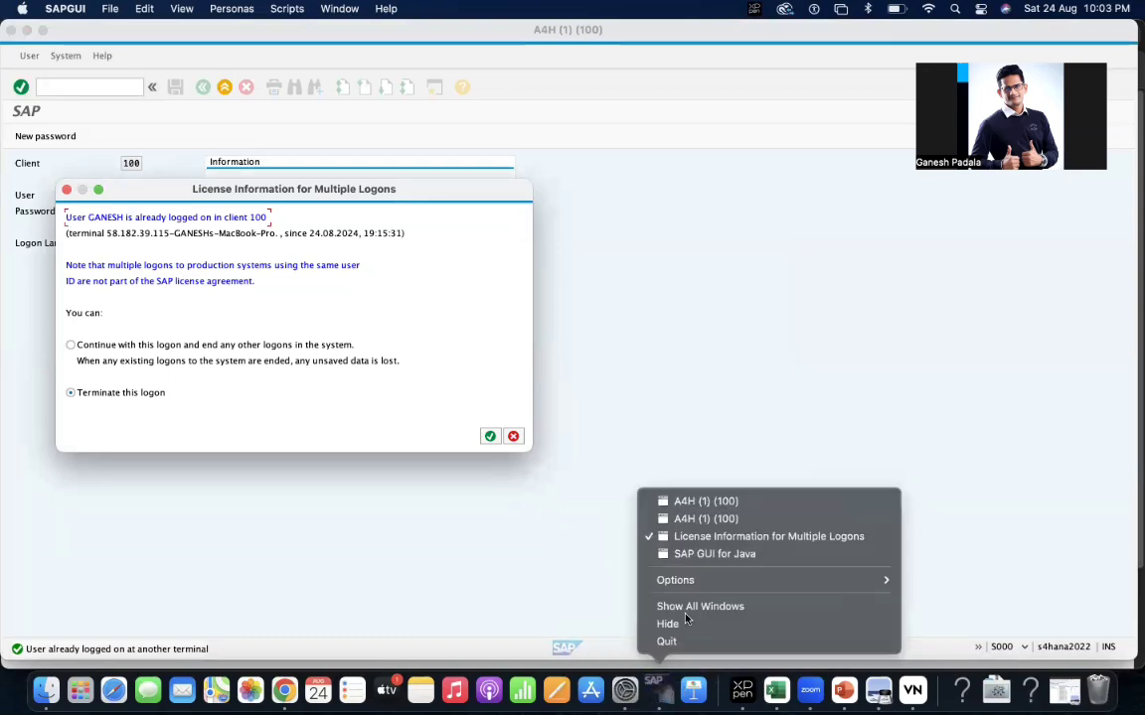
click(696, 518)
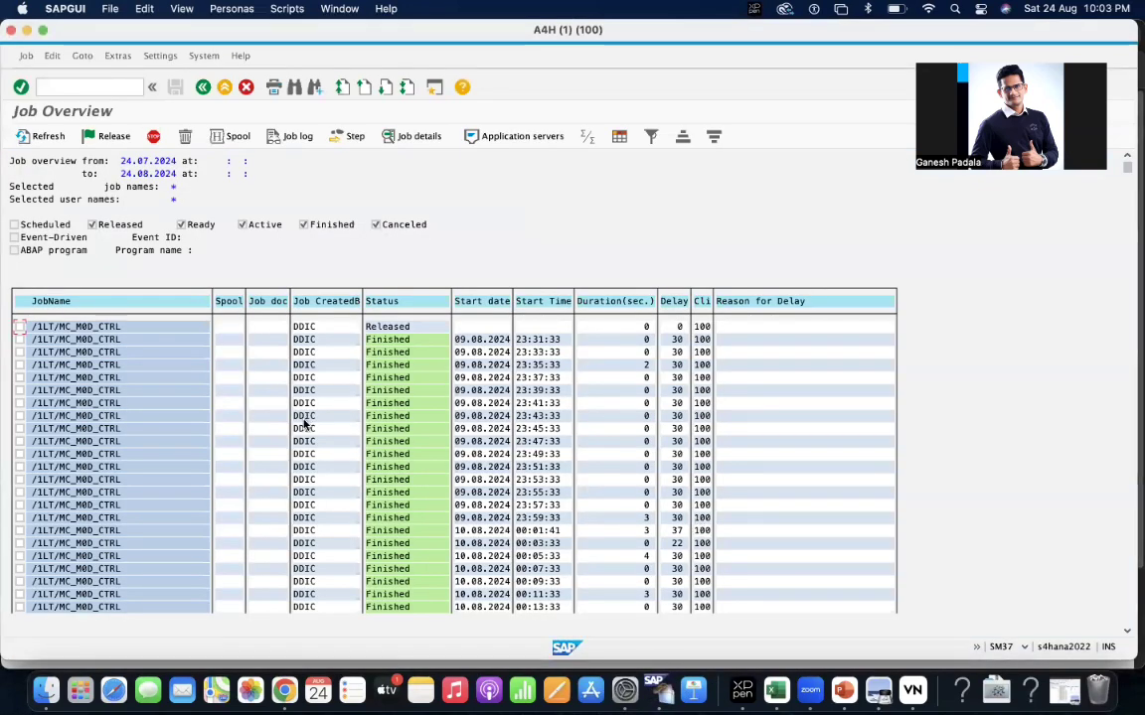
right_click(656, 690)
click(708, 537)
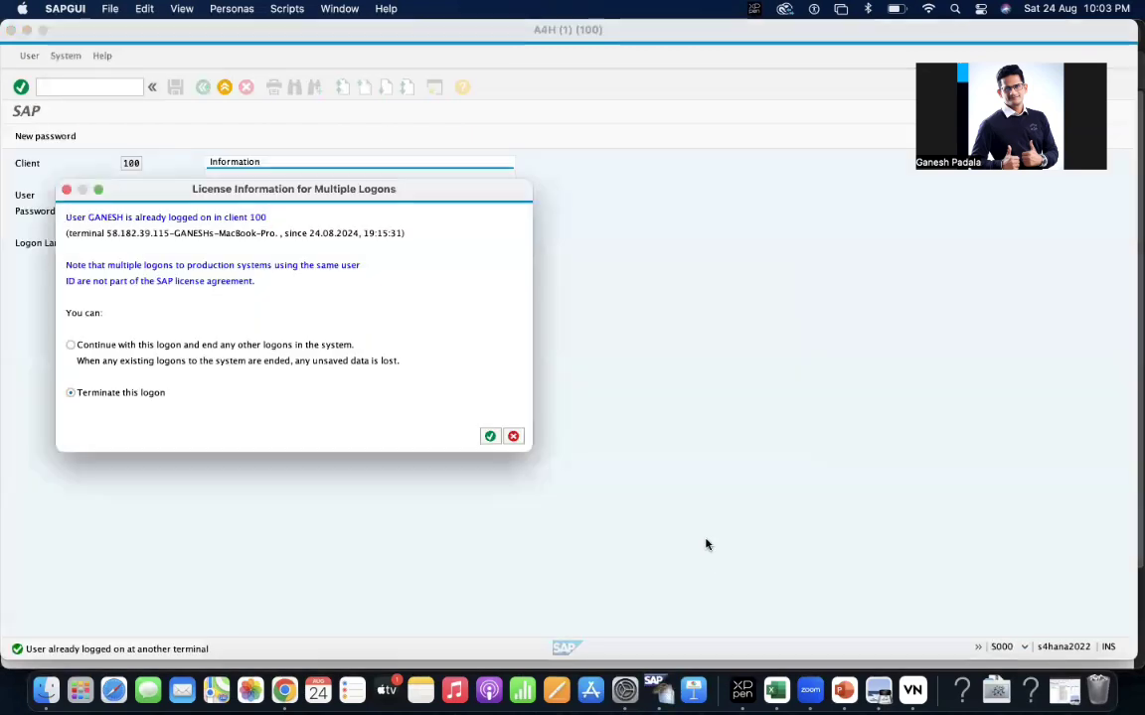
click(491, 437)
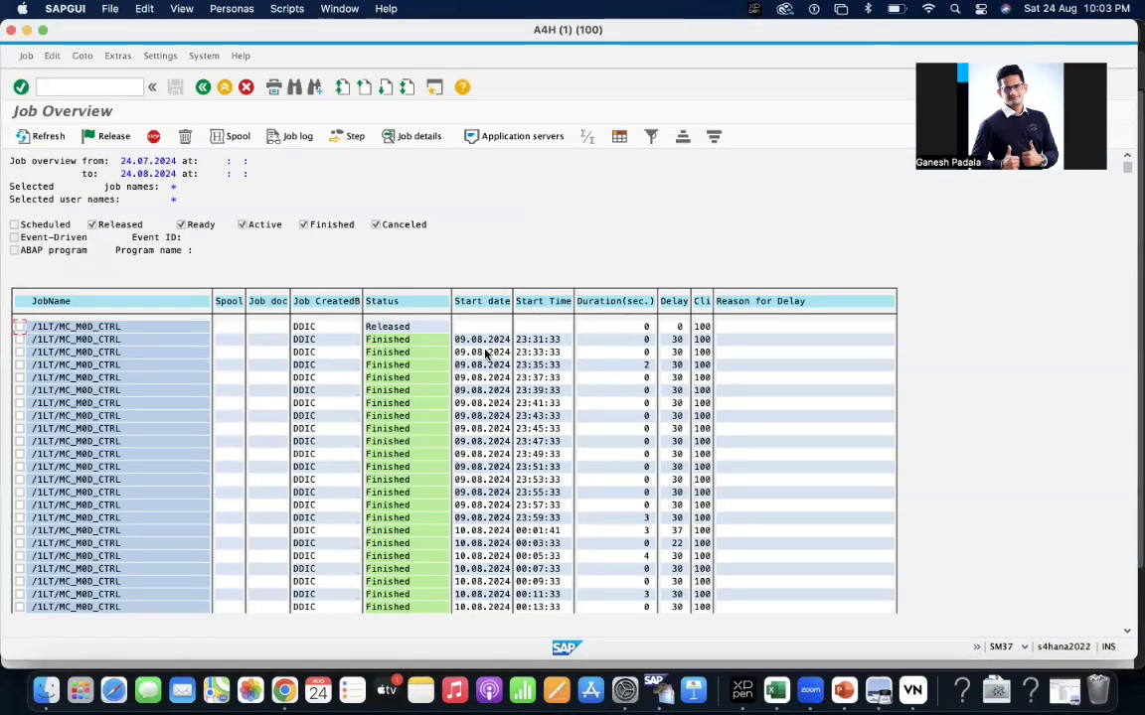
Display the details of the finished /1LT/MC_M0D_CTRL job started on 09.08.2024 at 23:43:33, and browse the rest of the job list.
double_click(89, 414)
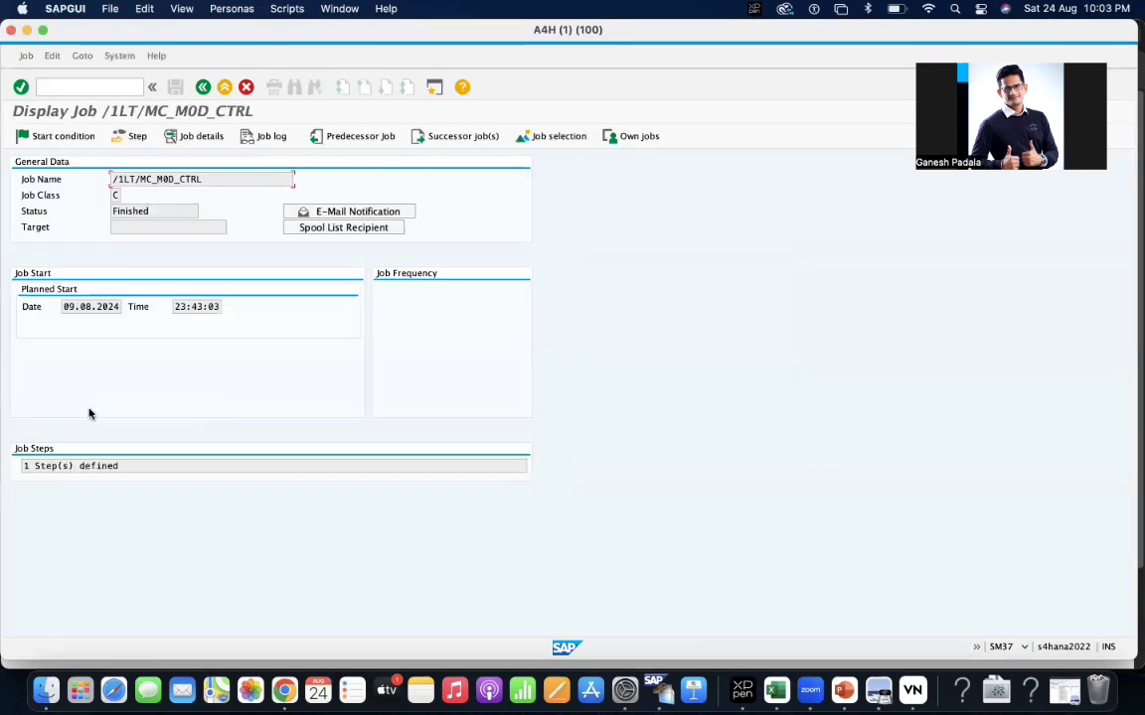
click(203, 87)
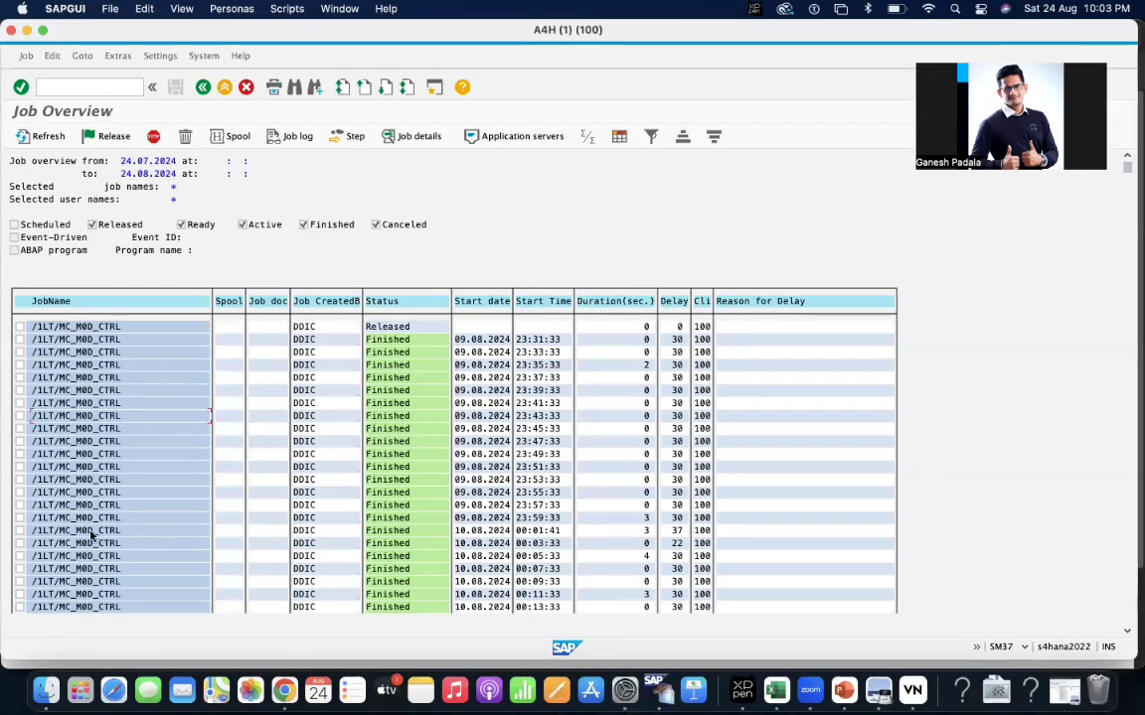
scroll(159, 492, down, 5)
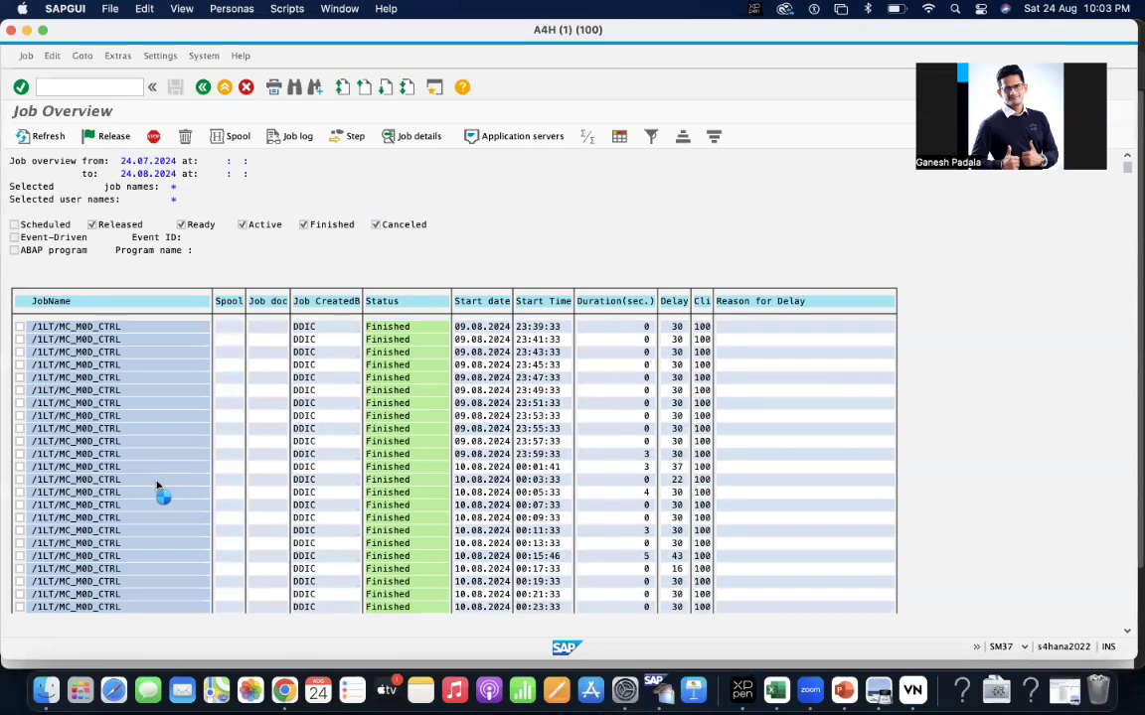
scroll(157, 487, down, 3)
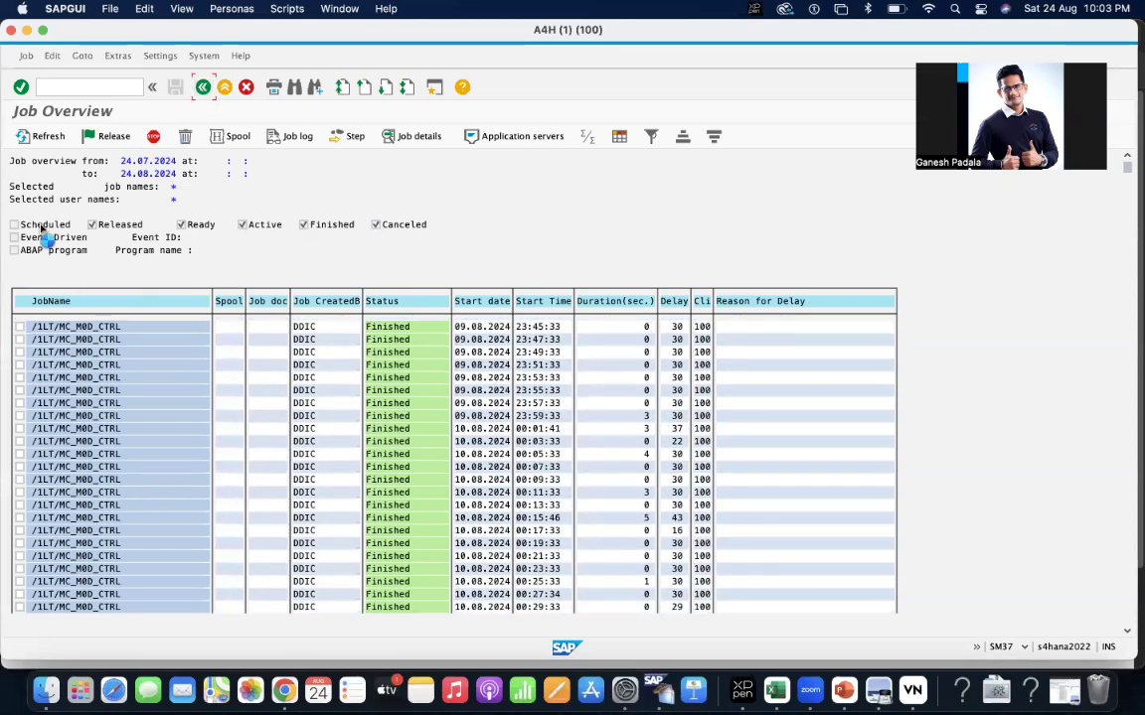
Restrict the job selection to the Scheduled status only and execute it.
key(F3)
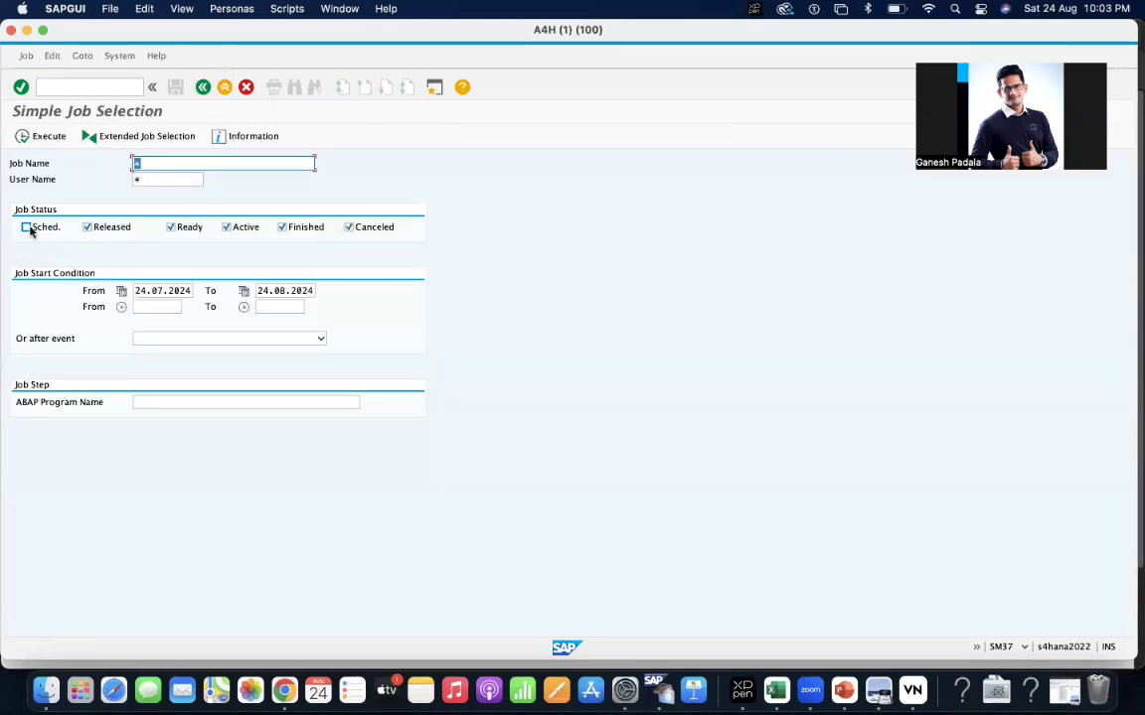
click(27, 228)
click(88, 227)
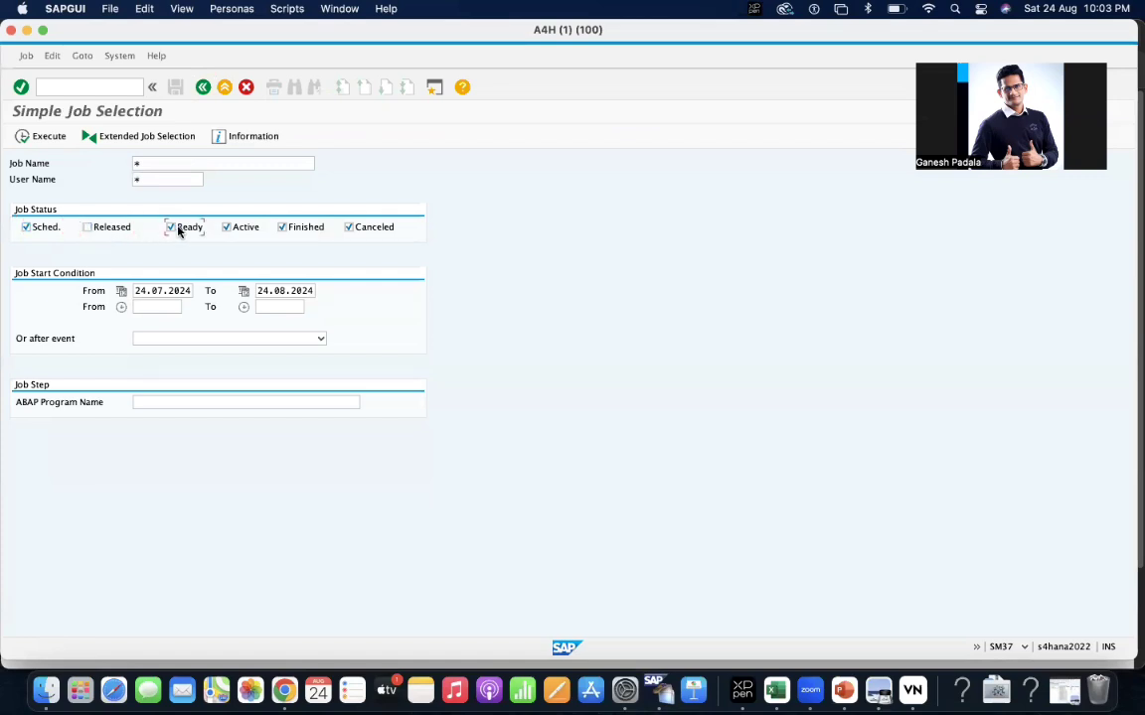
click(179, 228)
click(284, 227)
click(350, 228)
click(45, 136)
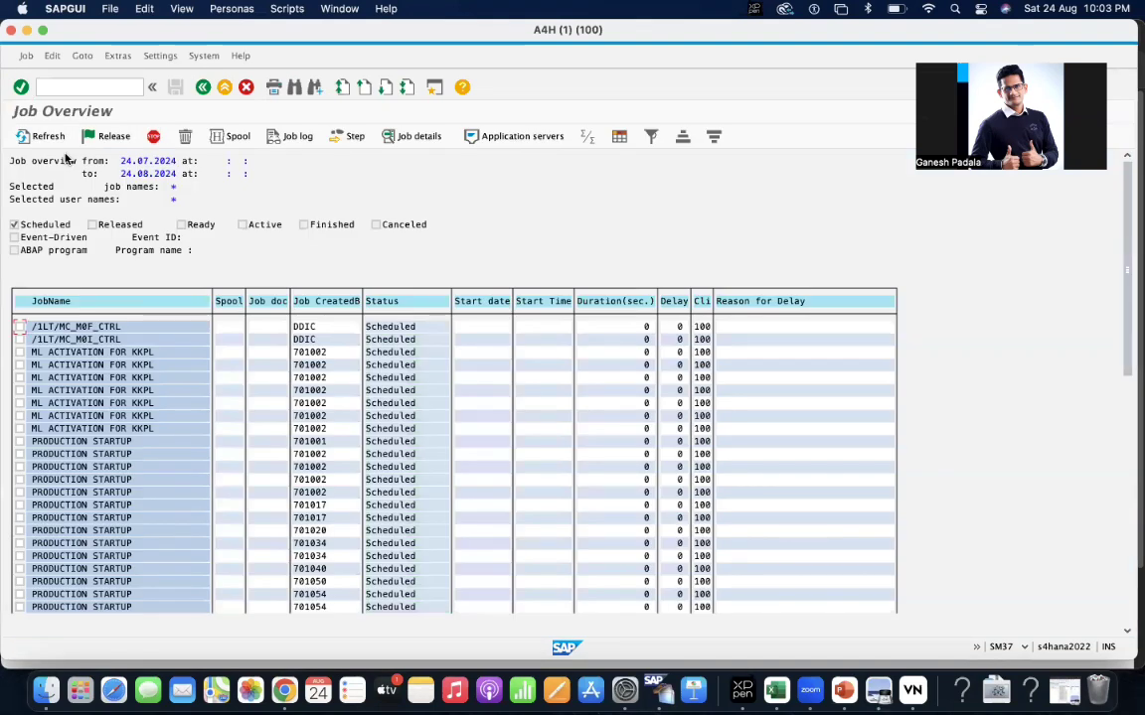
Display the details of a scheduled PRODUCTION STARTUP job and return to the job overview.
double_click(88, 504)
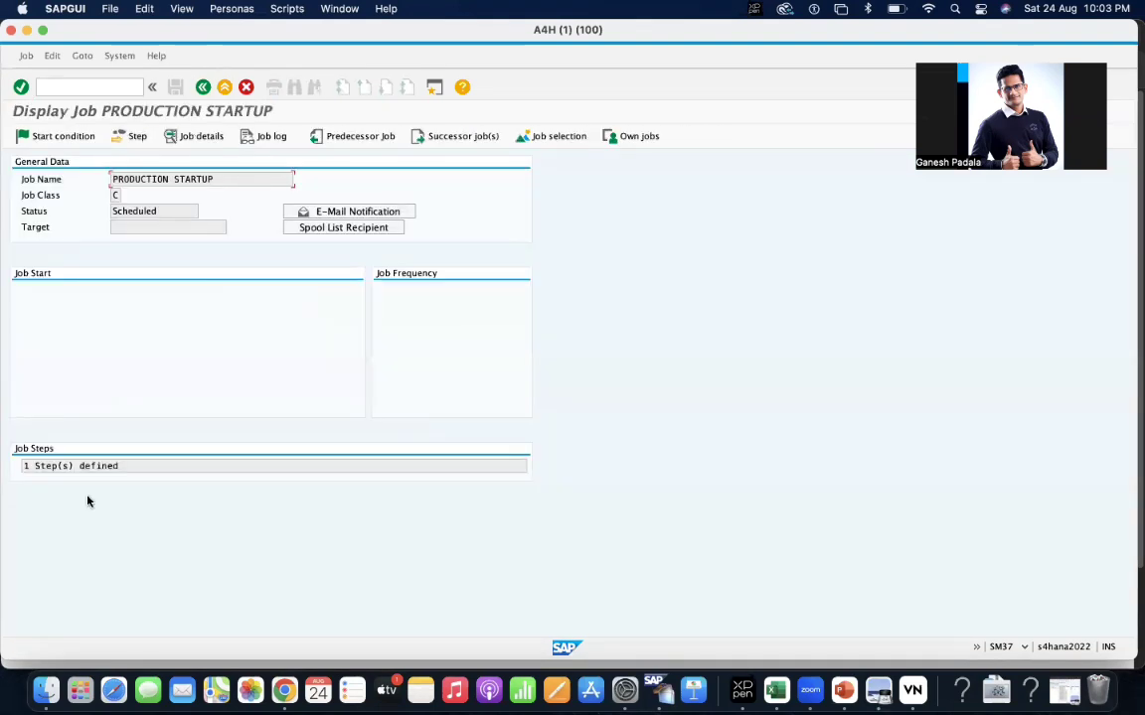
click(202, 86)
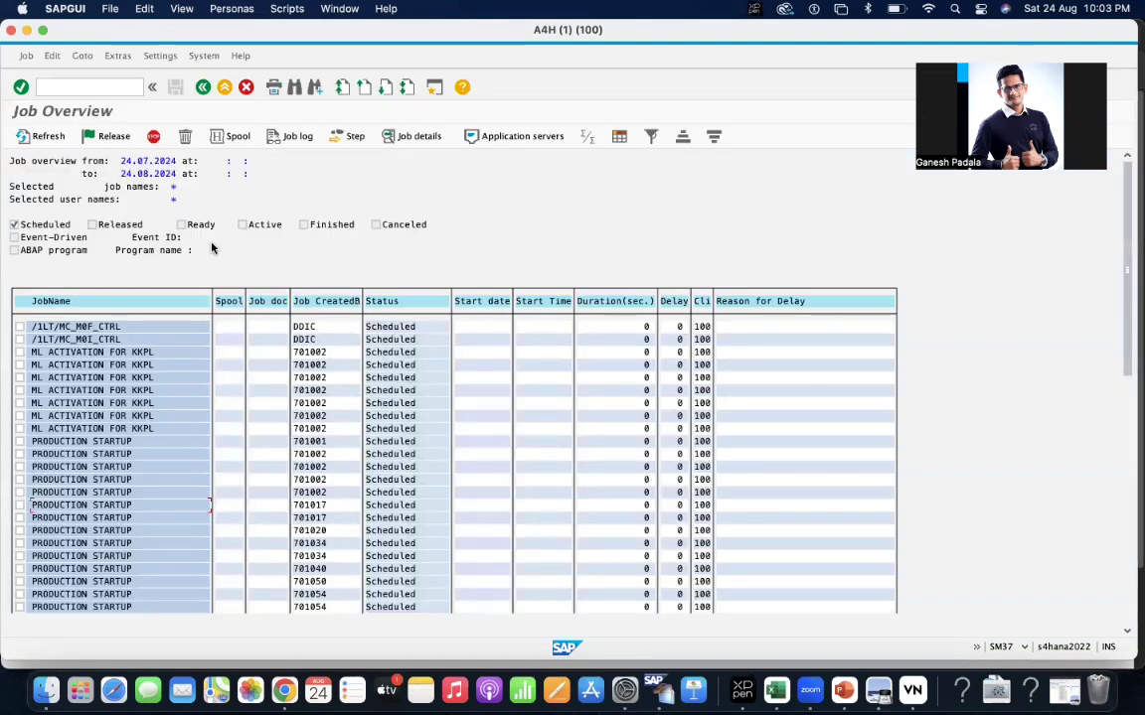
Select the last ML ACTIVATION FOR KKPL job in the list and review its details and start condition in display mode.
scroll(213, 459, down, 4)
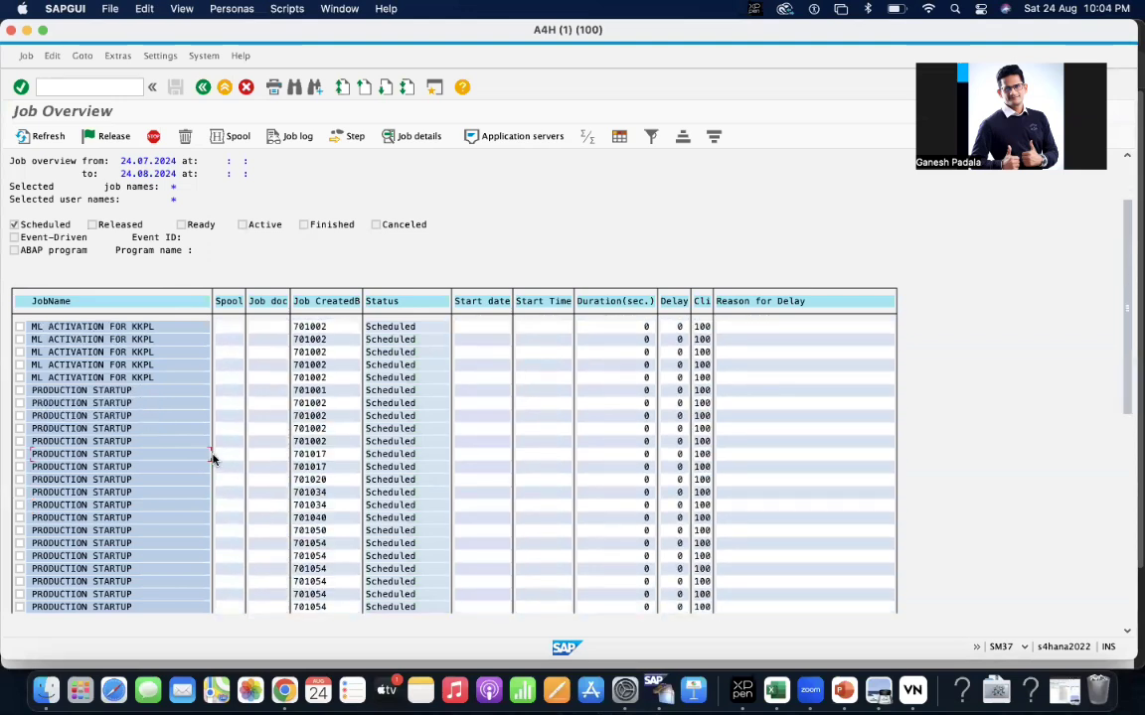
click(19, 377)
double_click(111, 378)
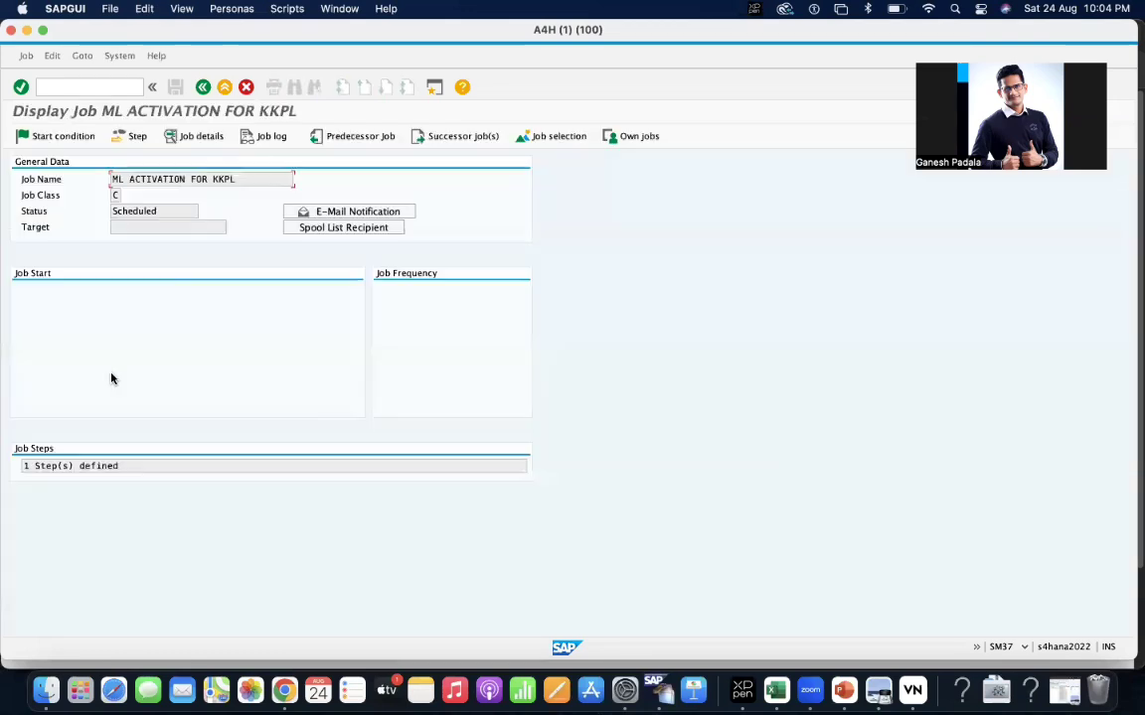
click(62, 138)
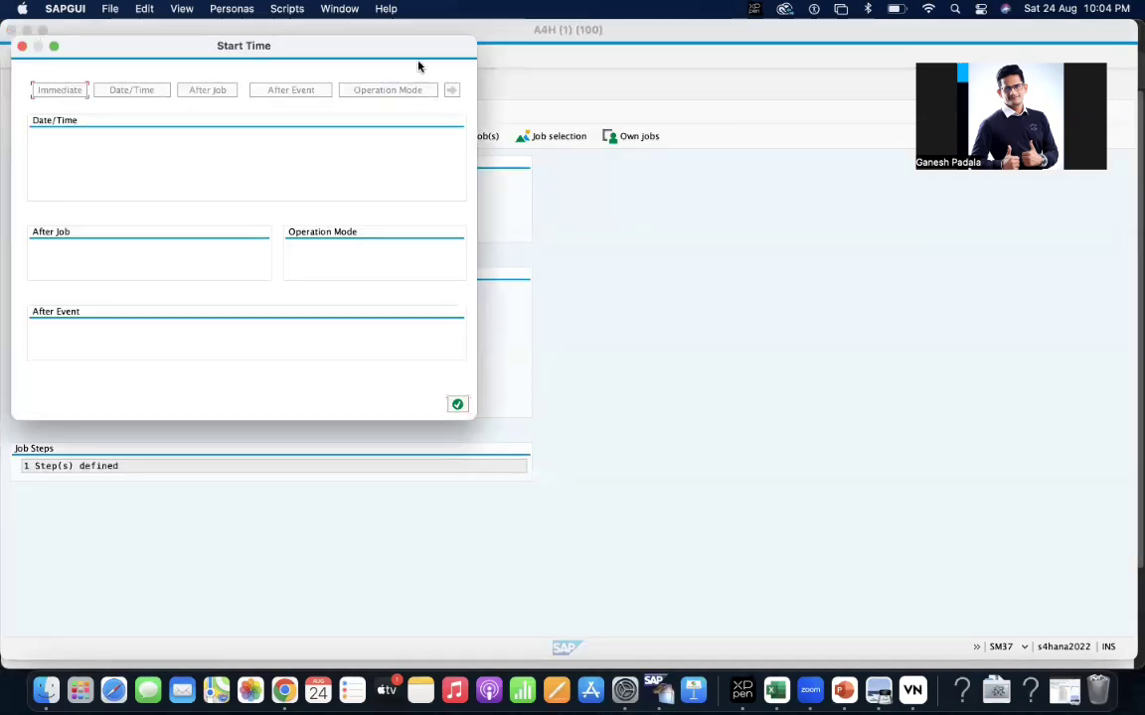
click(457, 405)
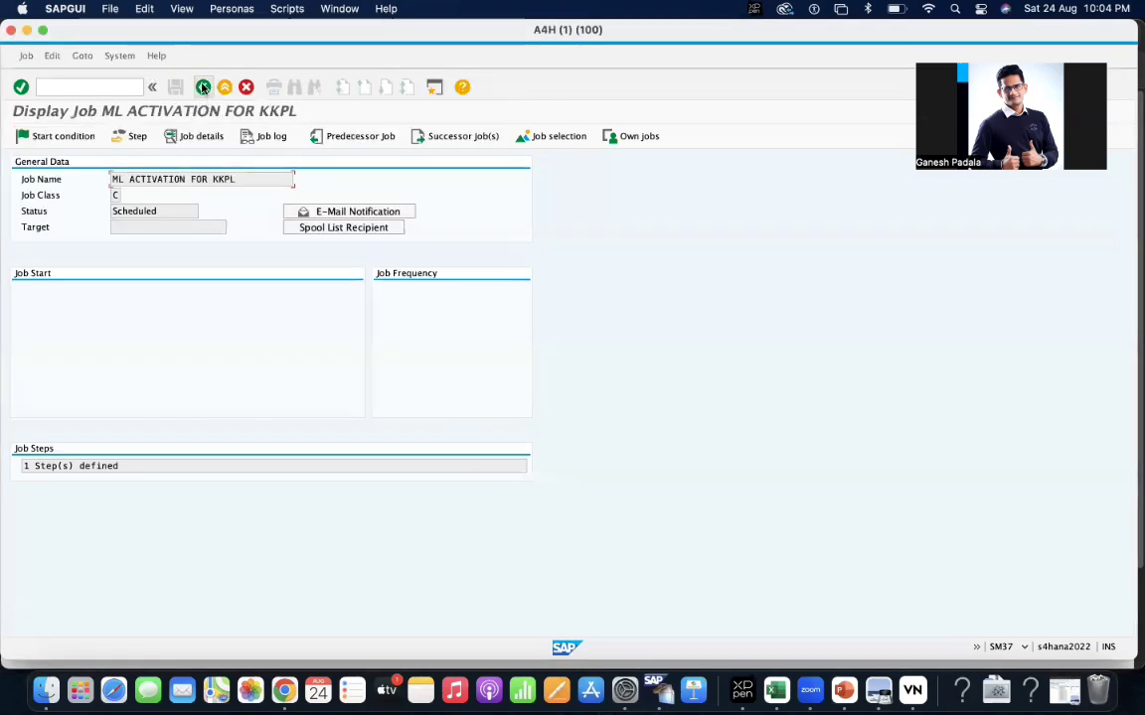
click(203, 87)
Open the selected ML ACTIVATION FOR KKPL job for changing and set its start condition to immediate start.
click(27, 56)
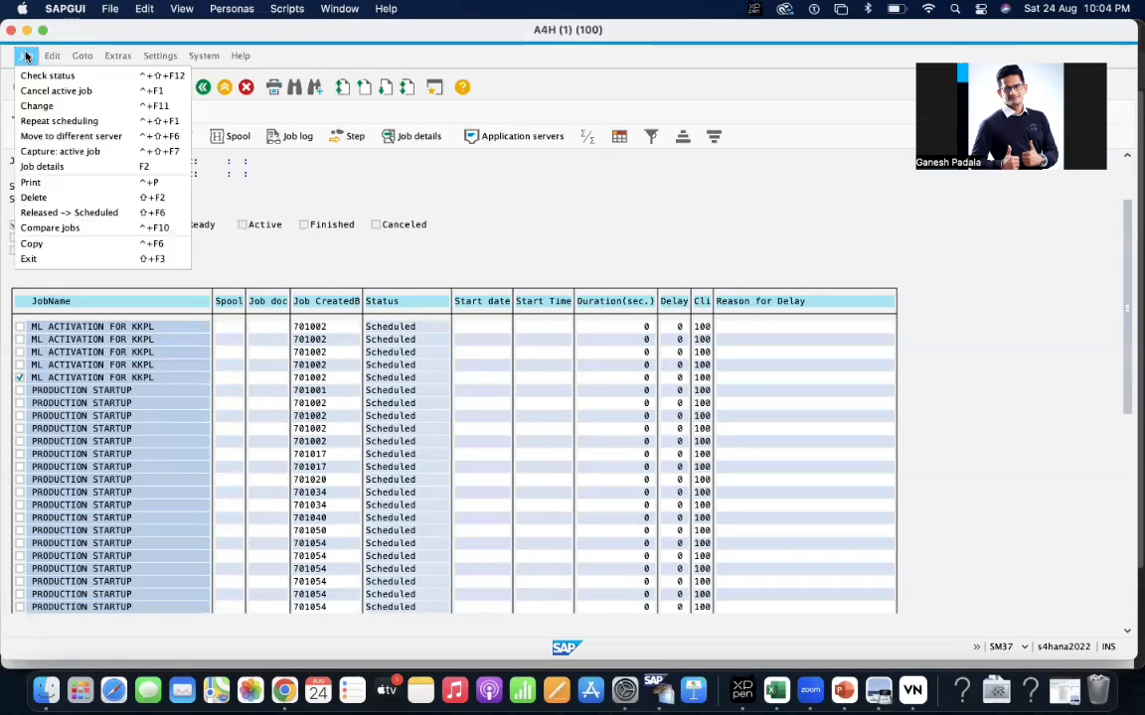
click(38, 105)
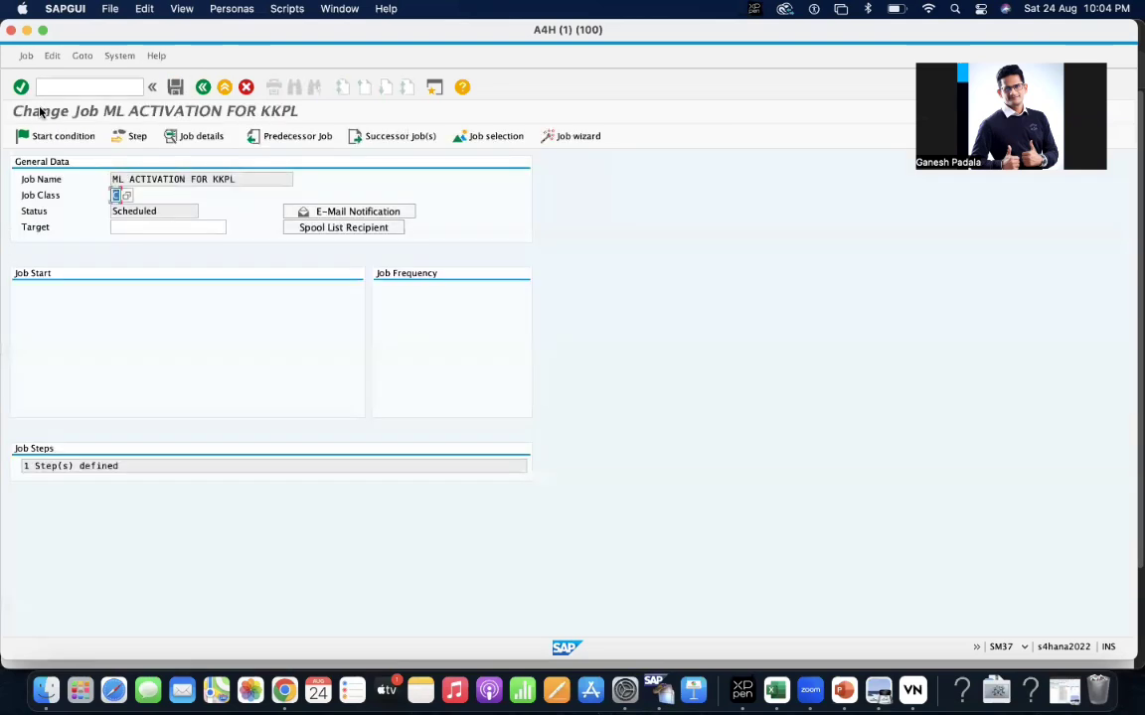
click(59, 137)
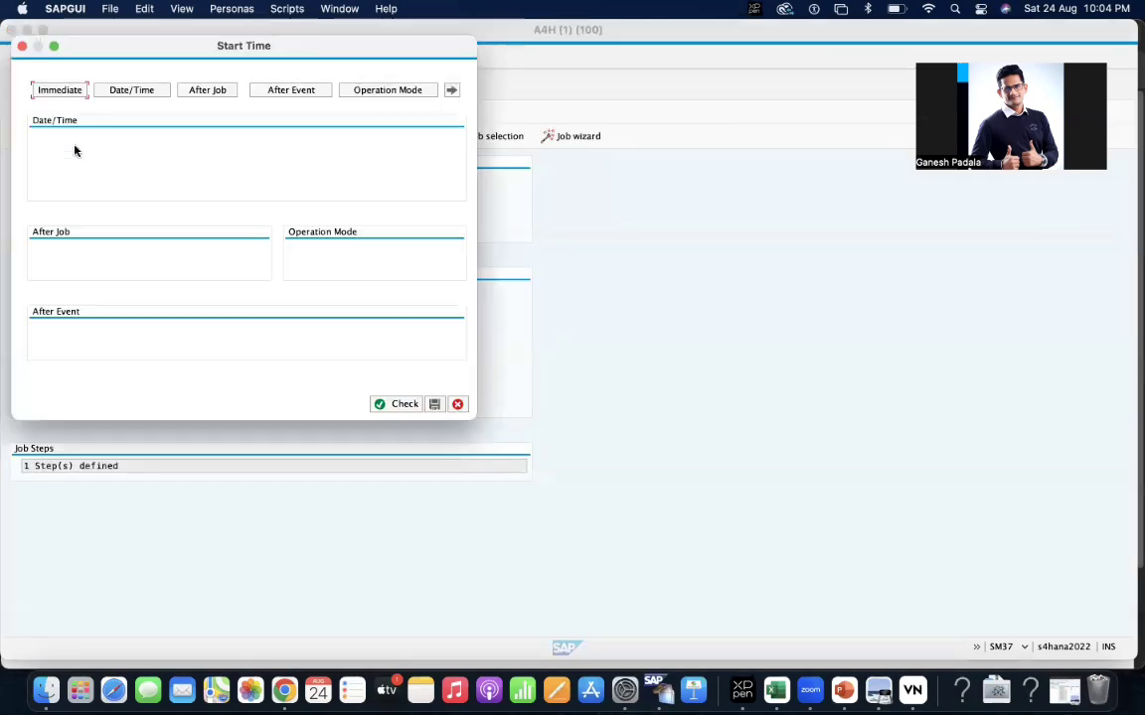
click(70, 91)
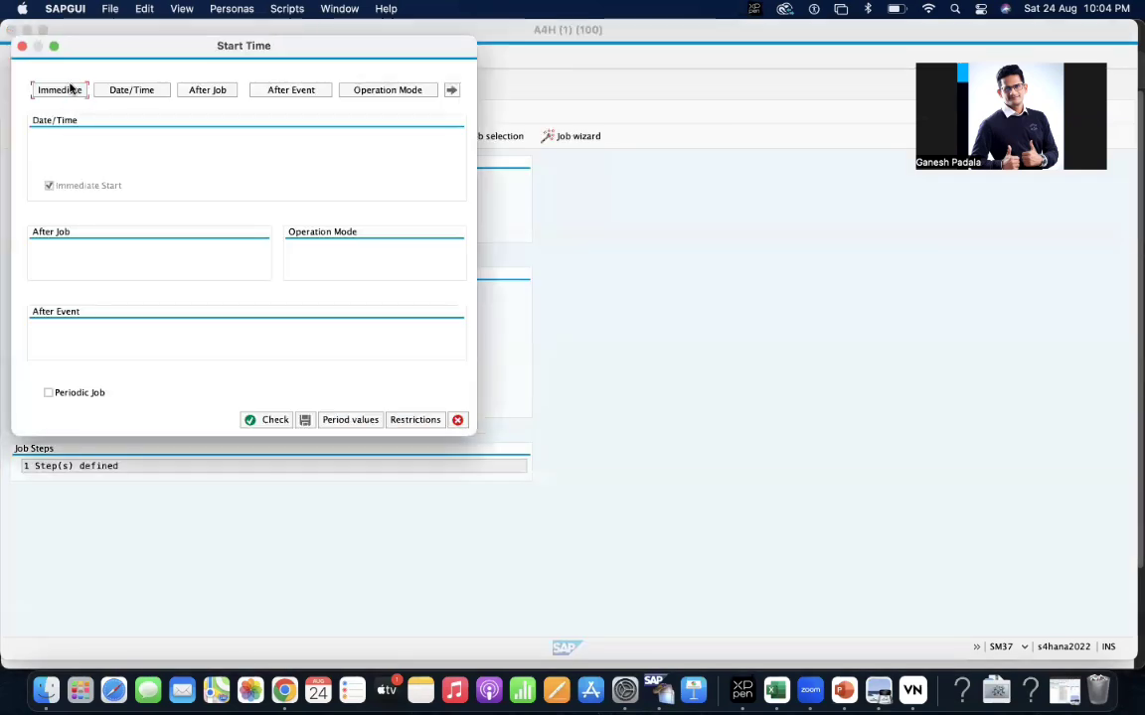
Make the job periodic with a daily period, then save the start condition and the changed job.
click(350, 419)
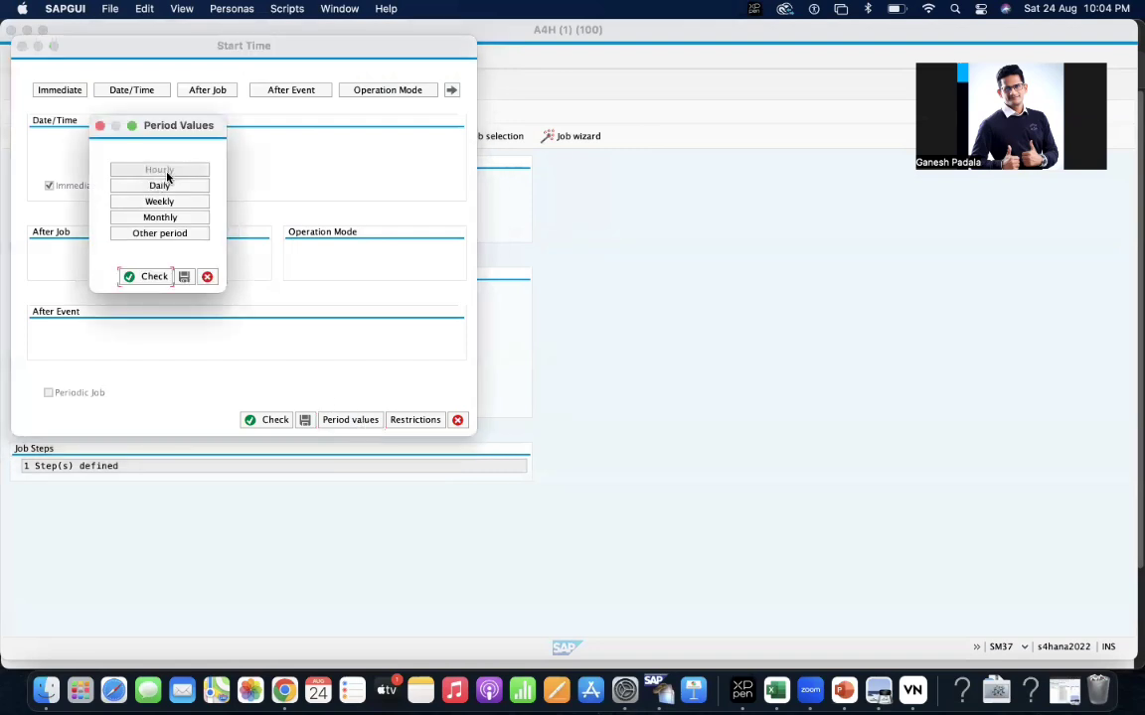
click(171, 201)
click(184, 276)
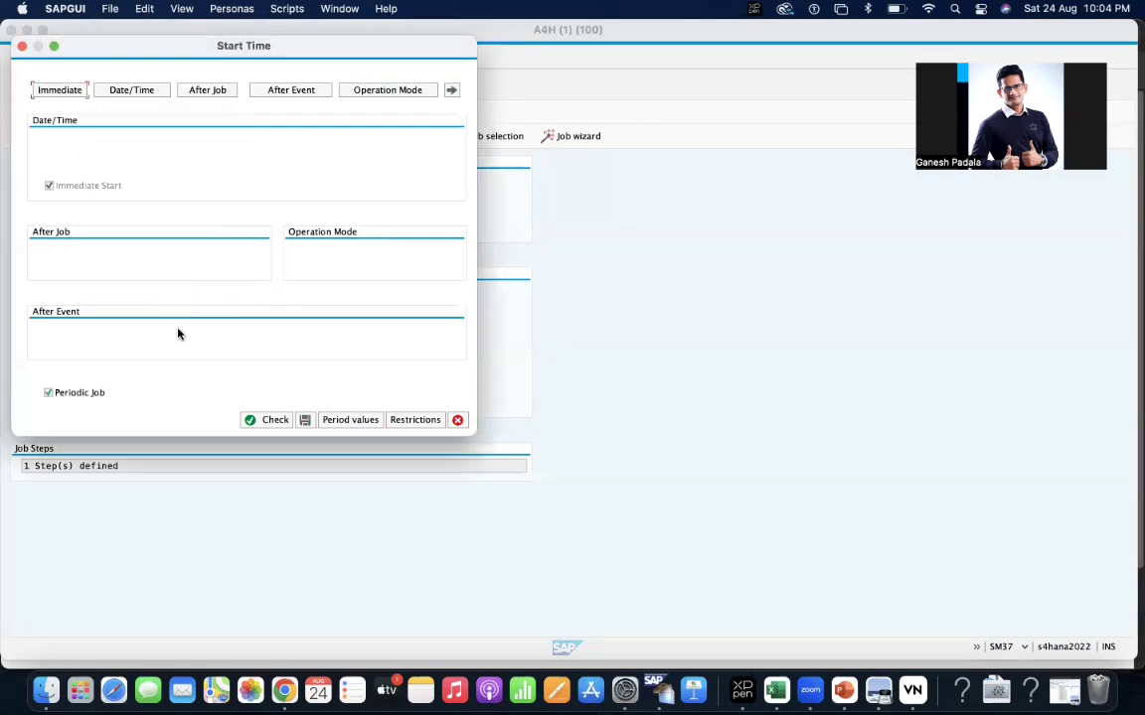
click(304, 420)
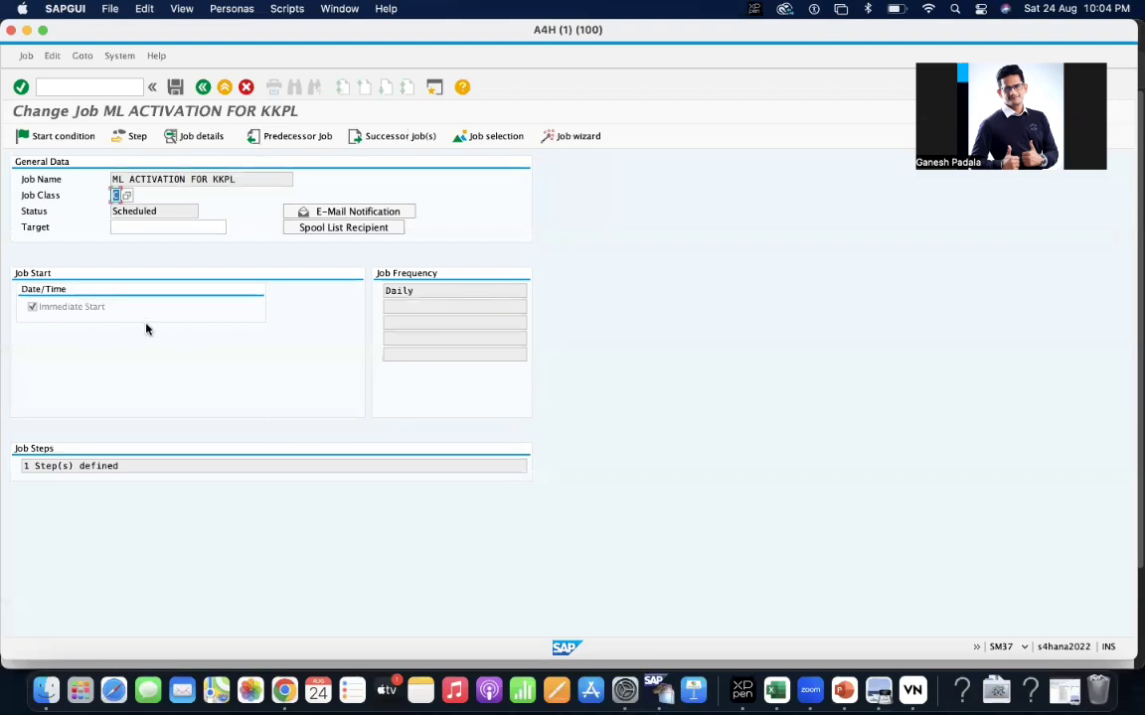
click(174, 86)
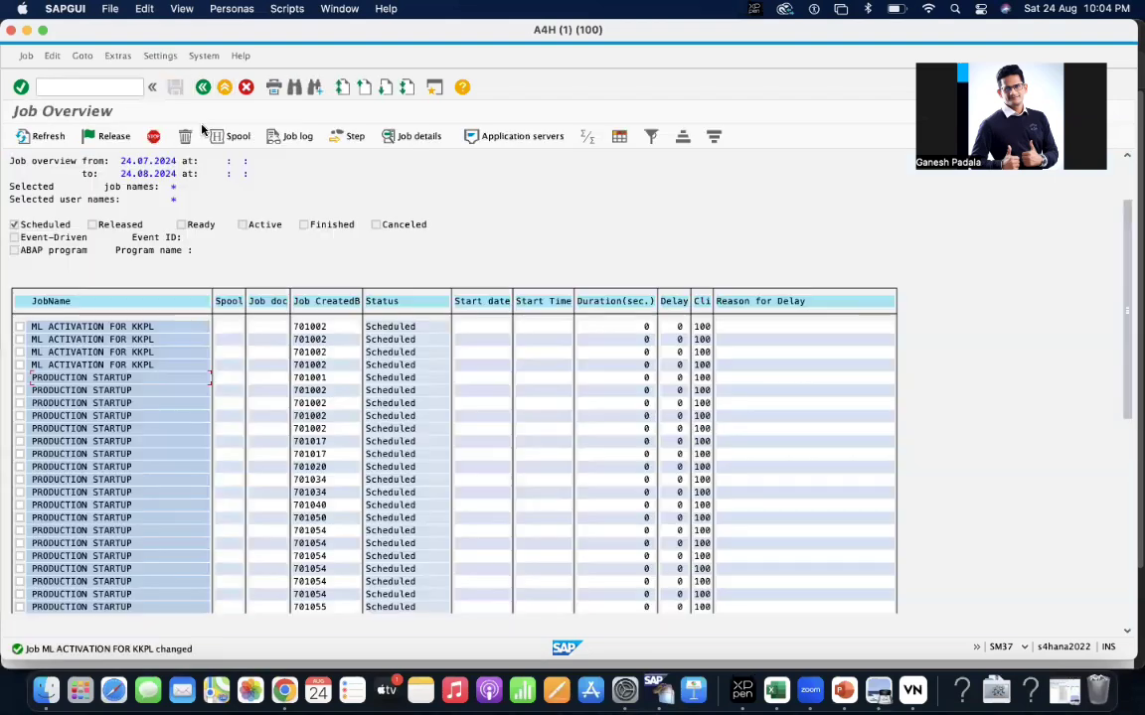
Display the details of the last ML ACTIVATION FOR KKPL job remaining in the list and return to the job overview.
click(105, 366)
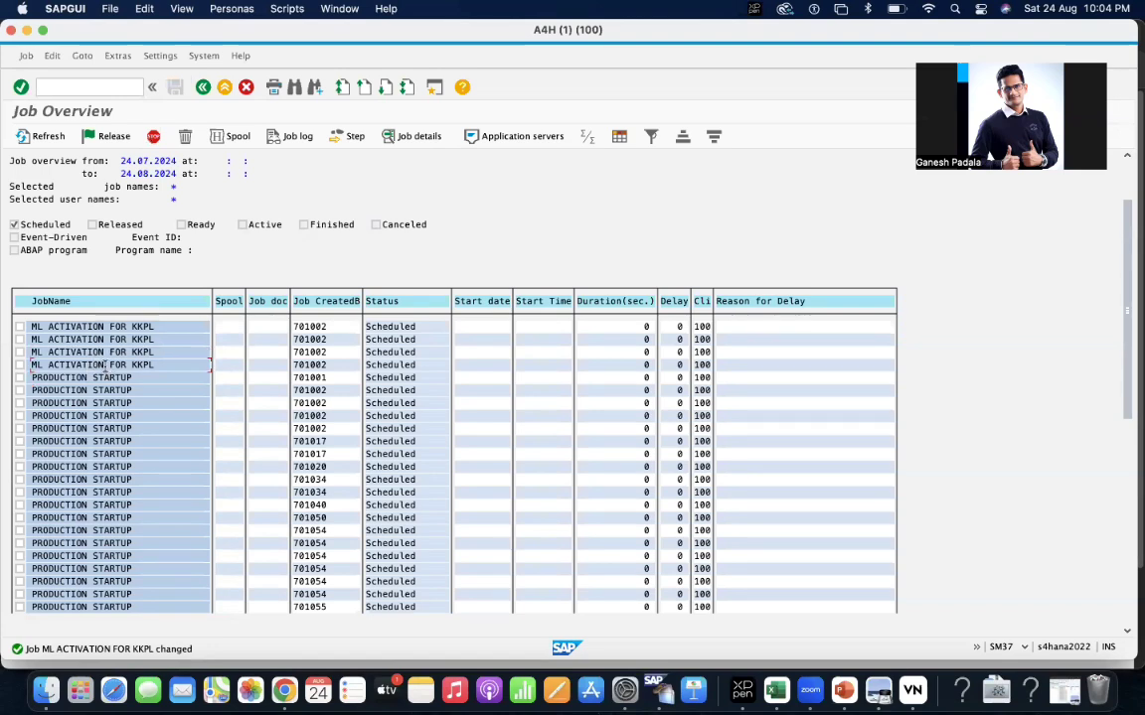
double_click(104, 366)
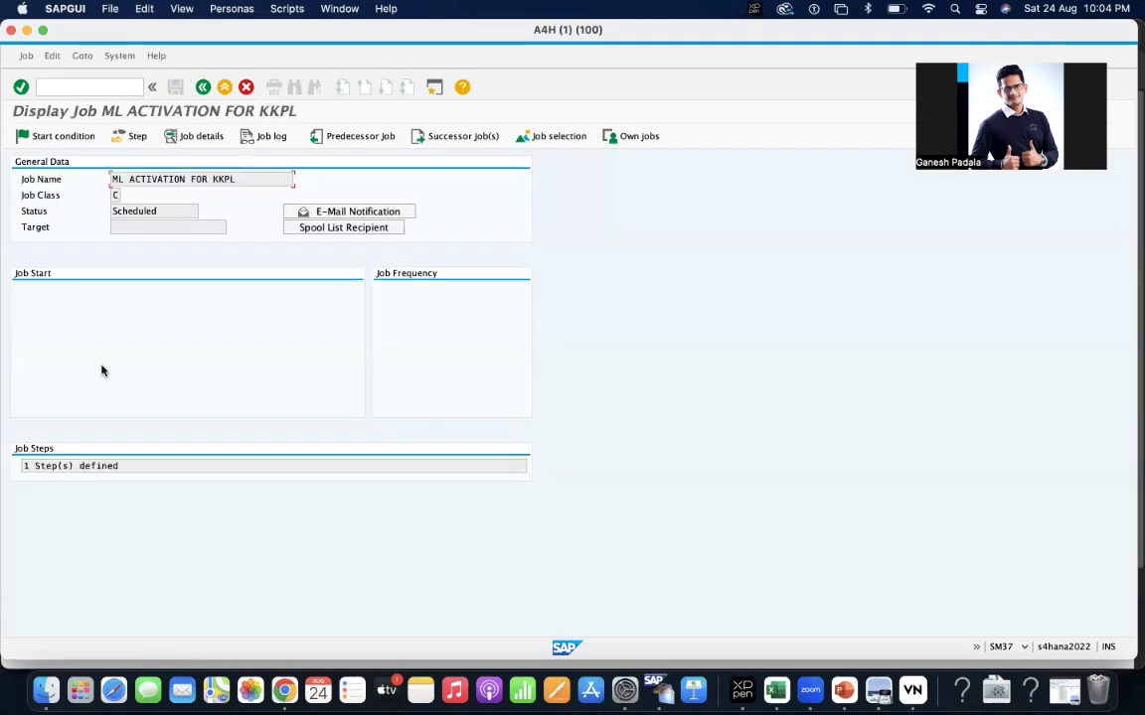
click(202, 88)
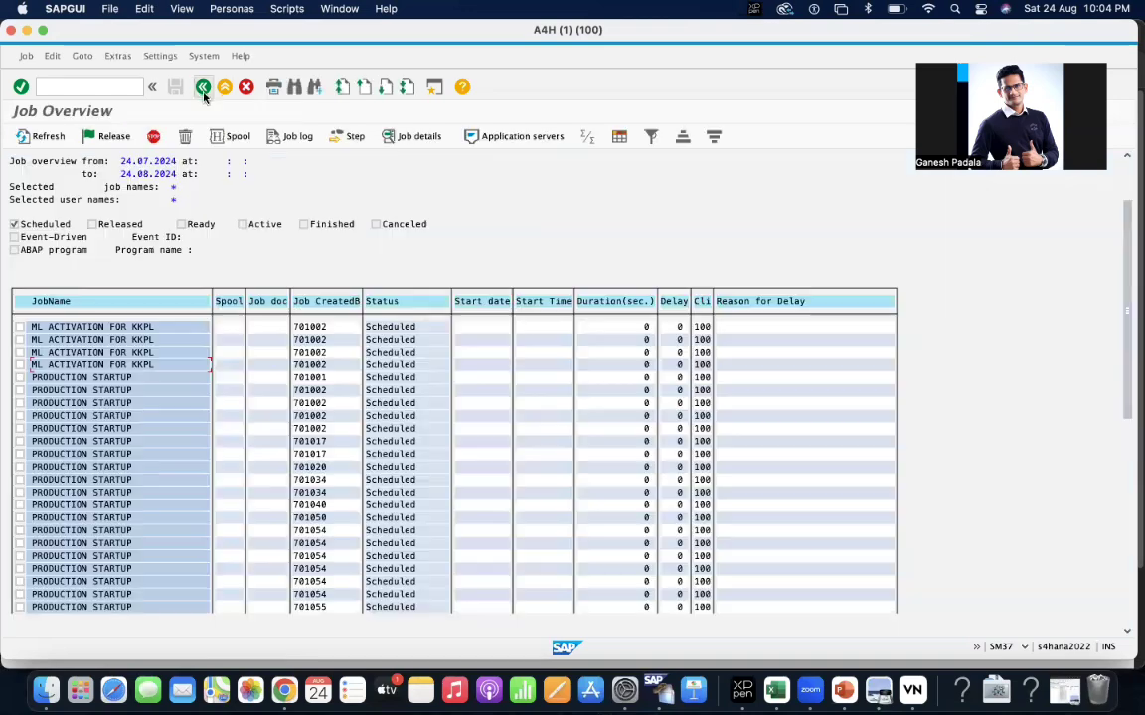
Restrict the job selection to job name ML ACTIVATION FOR KKPL with a start date from 24.08.2024 and execute it.
drag(156, 365, 24, 366)
key(super+c)
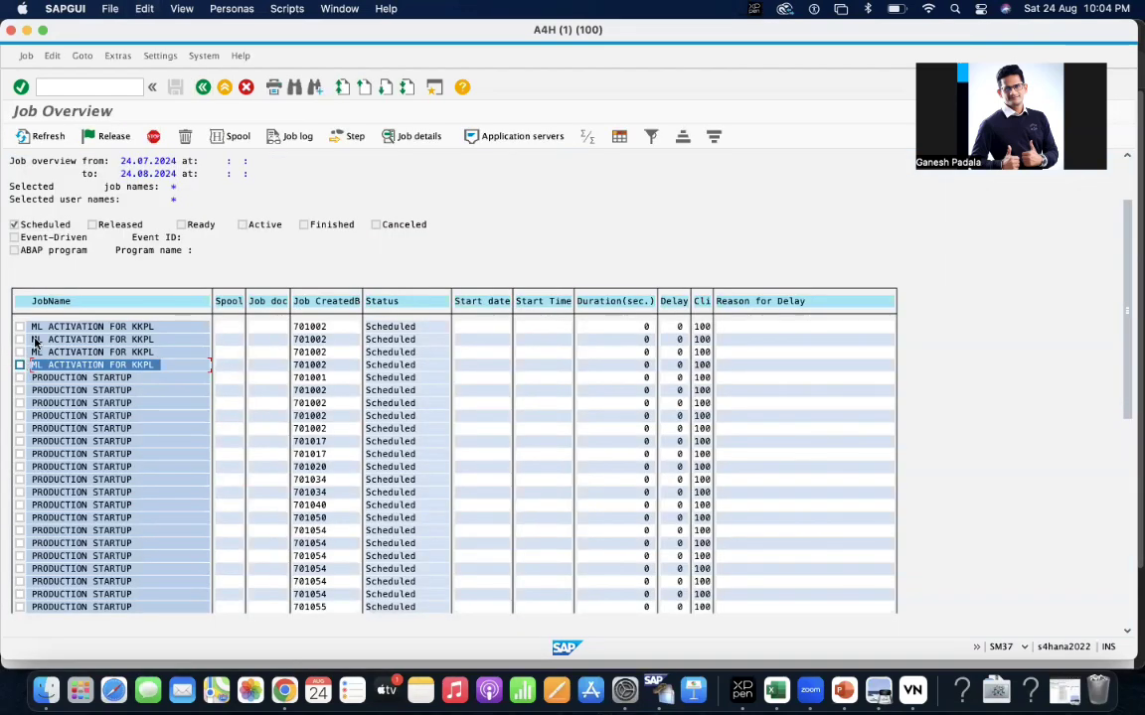
click(203, 87)
key(super+v)
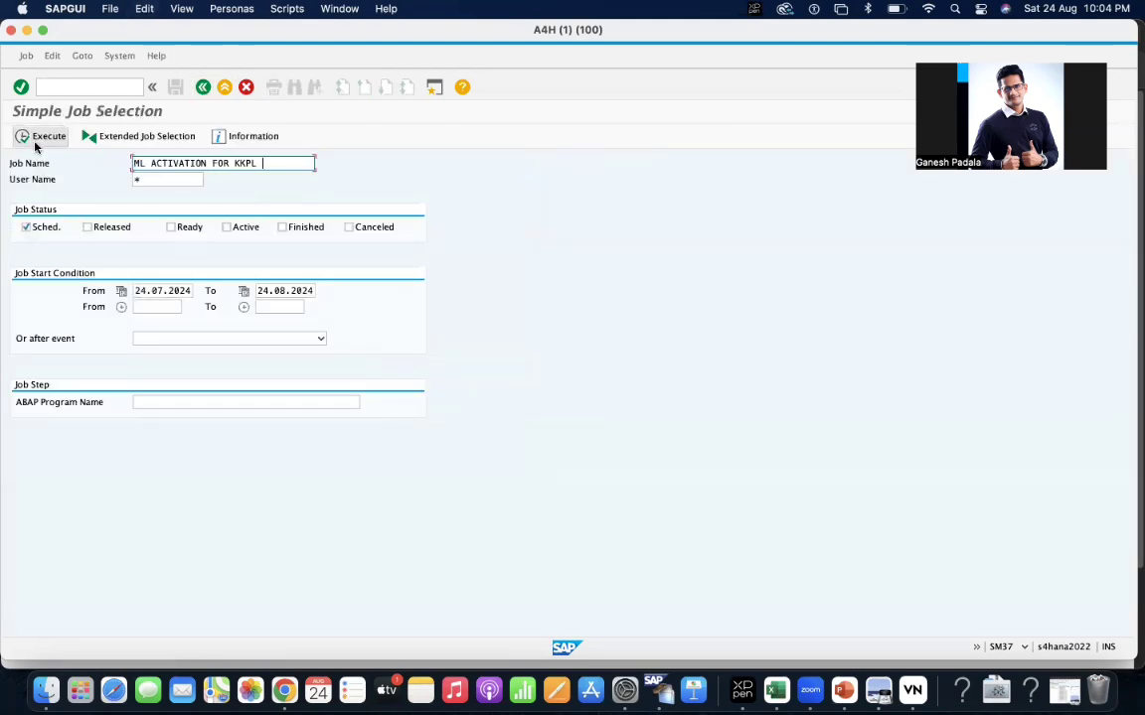
click(161, 291)
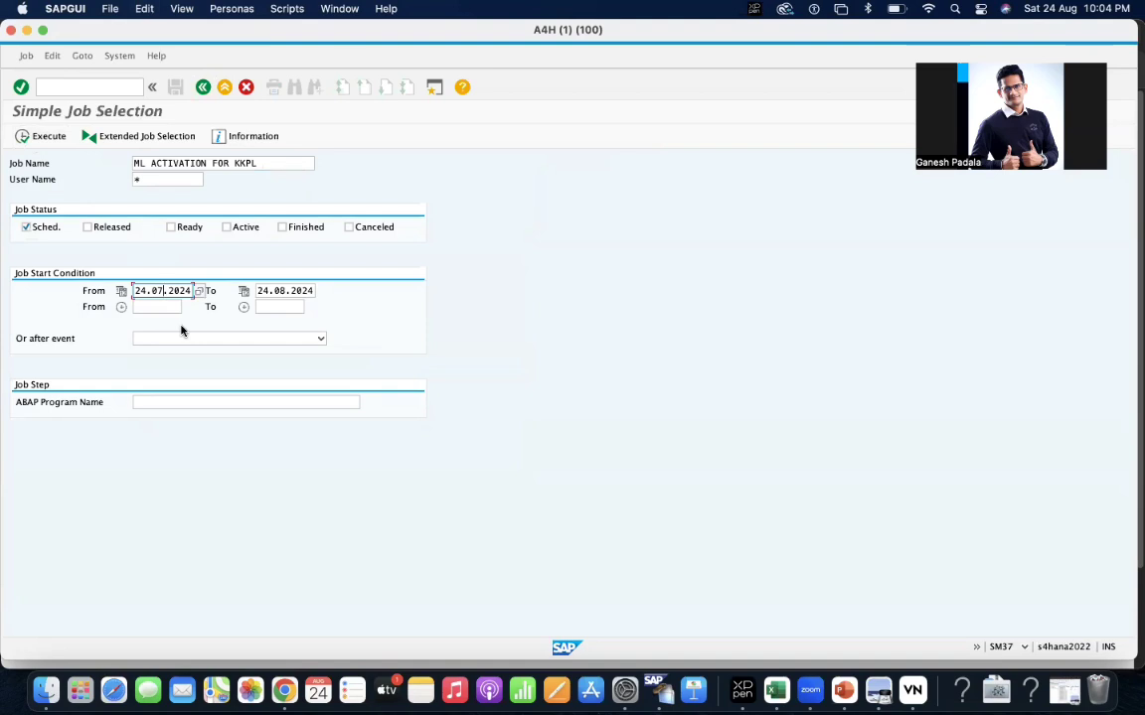
key(BackSpace)
text(8)
key(Return)
click(39, 138)
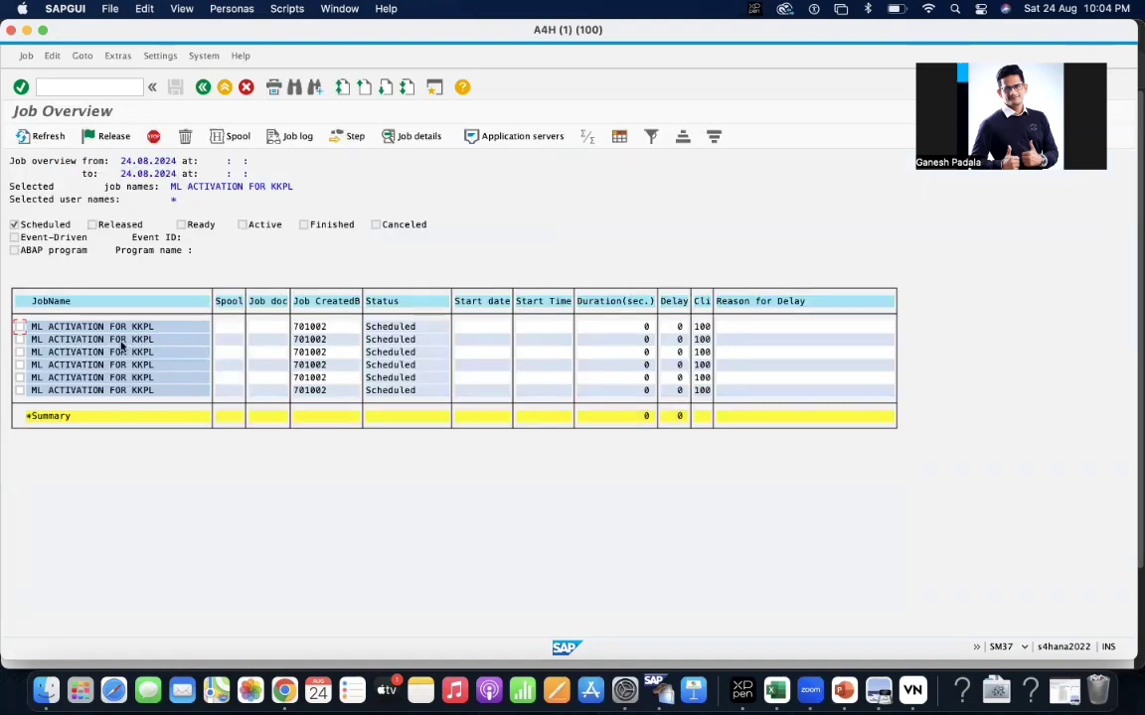
Check the details of the first and last jobs in the filtered list, returning to the job selection.
double_click(113, 332)
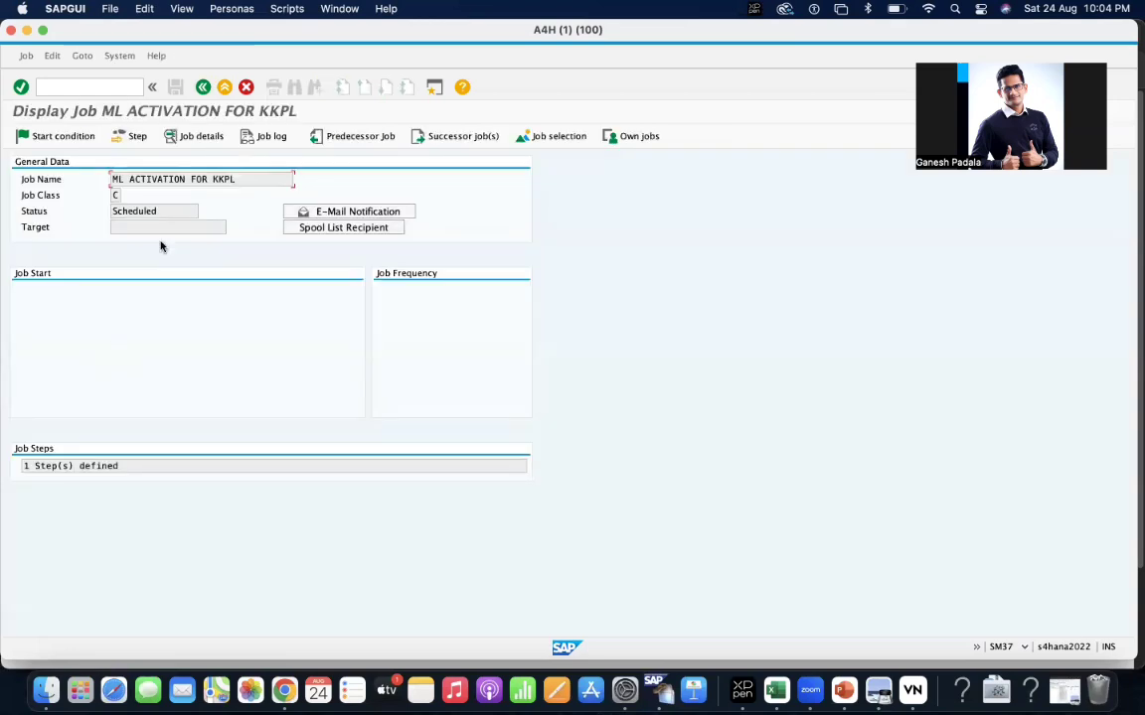
click(202, 87)
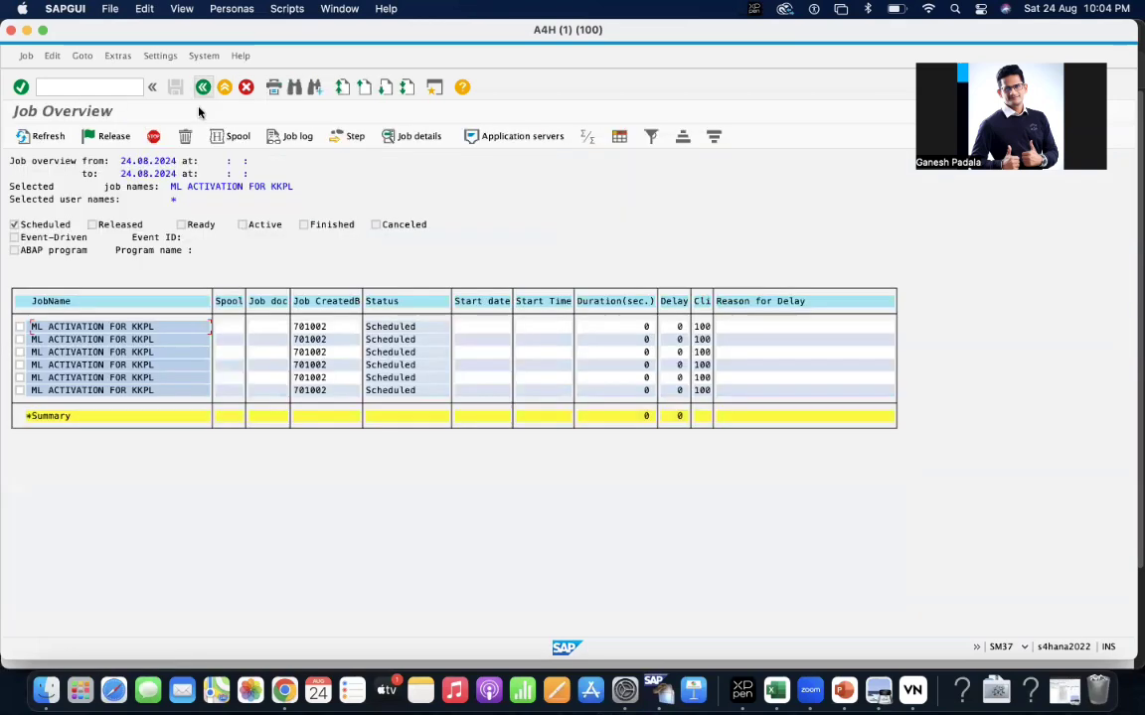
click(124, 391)
double_click(124, 391)
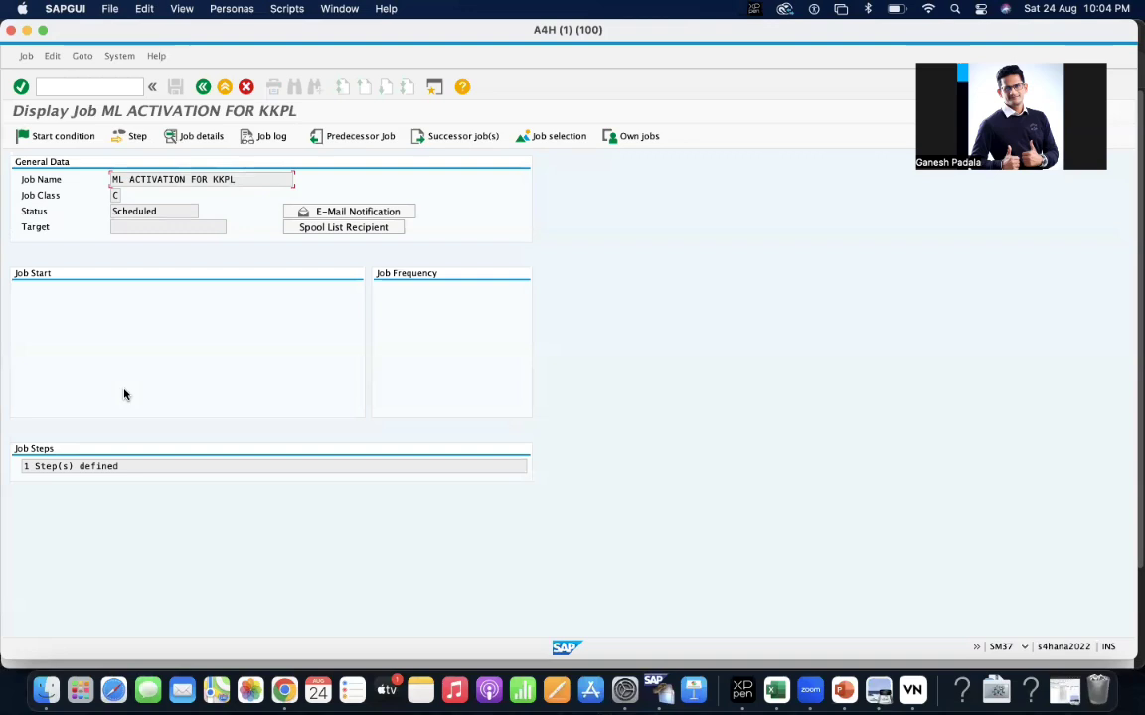
click(203, 87)
click(203, 88)
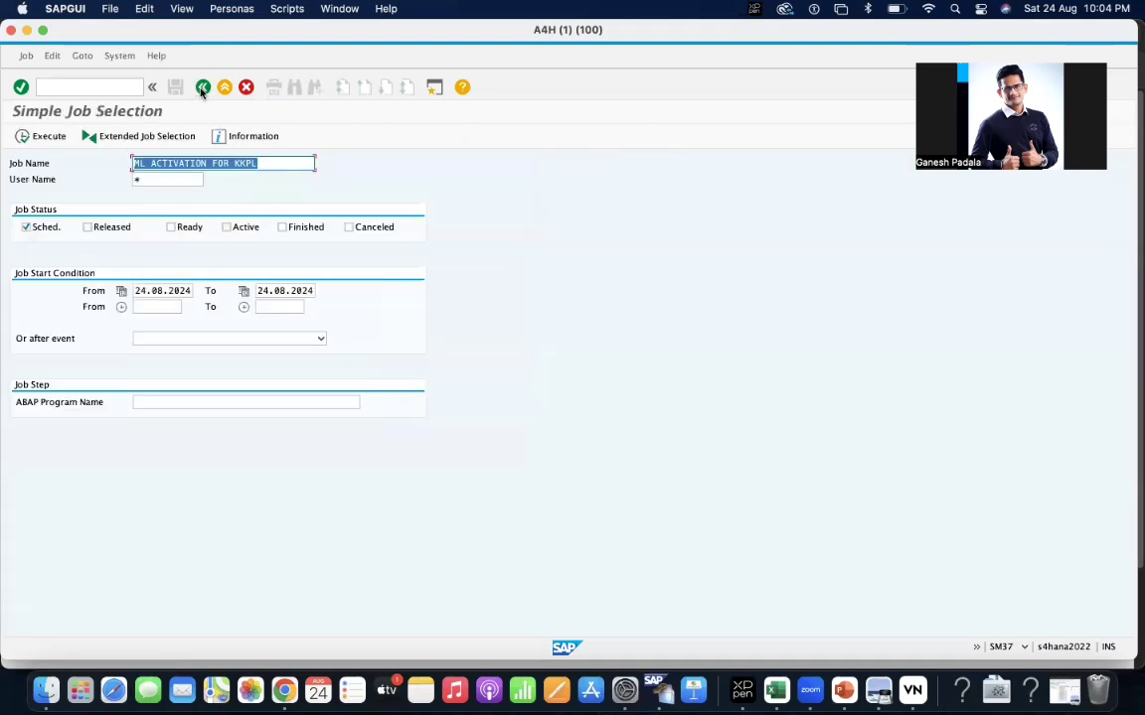
Add the Released status to the job selection, execute it and return to the selection.
click(102, 228)
click(32, 136)
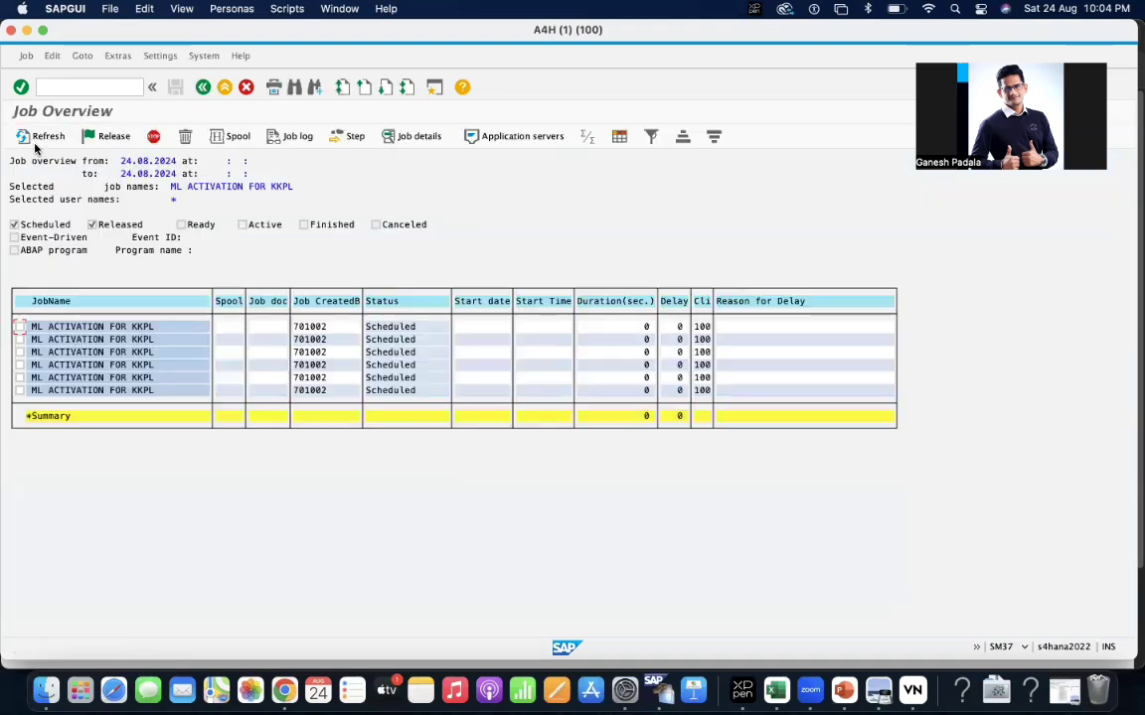
click(203, 87)
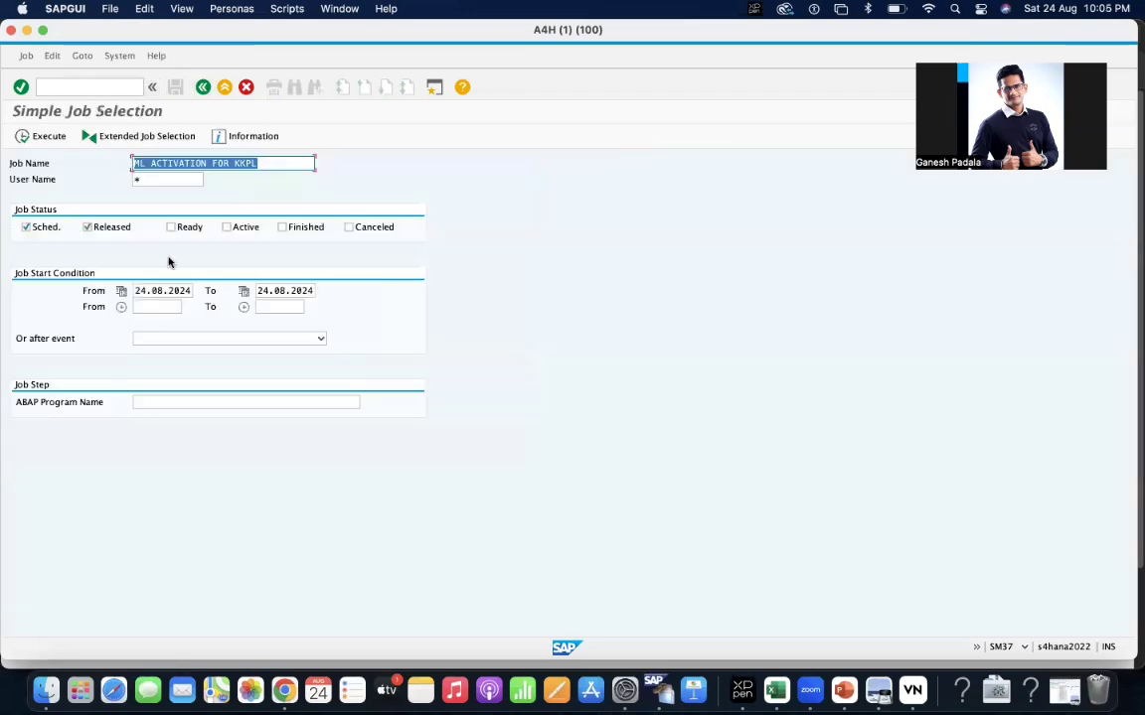
Include the Ready, Active, Finished and Canceled statuses in the job selection and execute it.
click(171, 227)
click(227, 228)
click(283, 227)
click(348, 227)
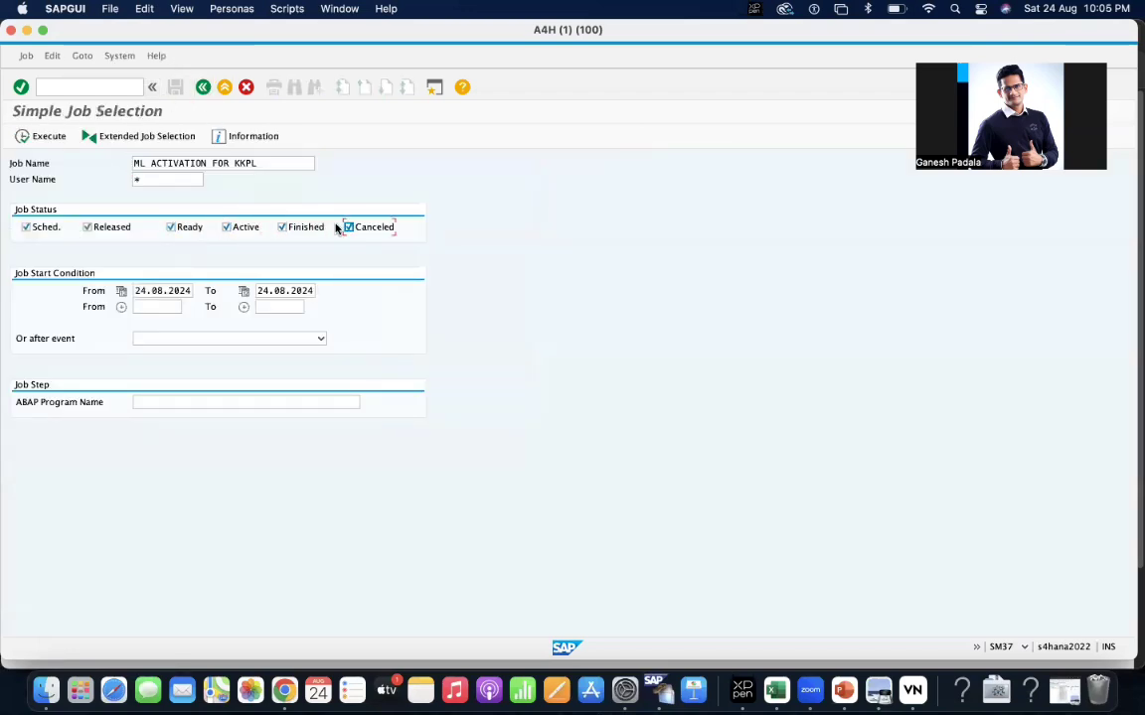
click(56, 140)
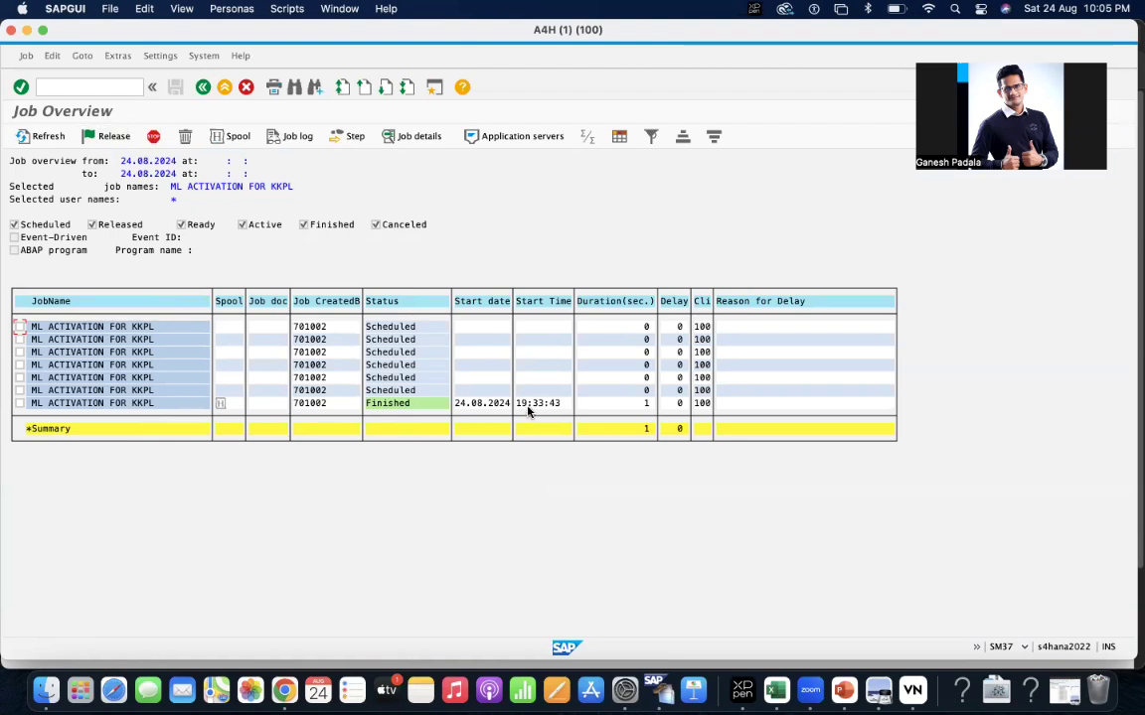
Display the details of the finished ML ACTIVATION FOR KKPL job and copy its job name.
double_click(139, 404)
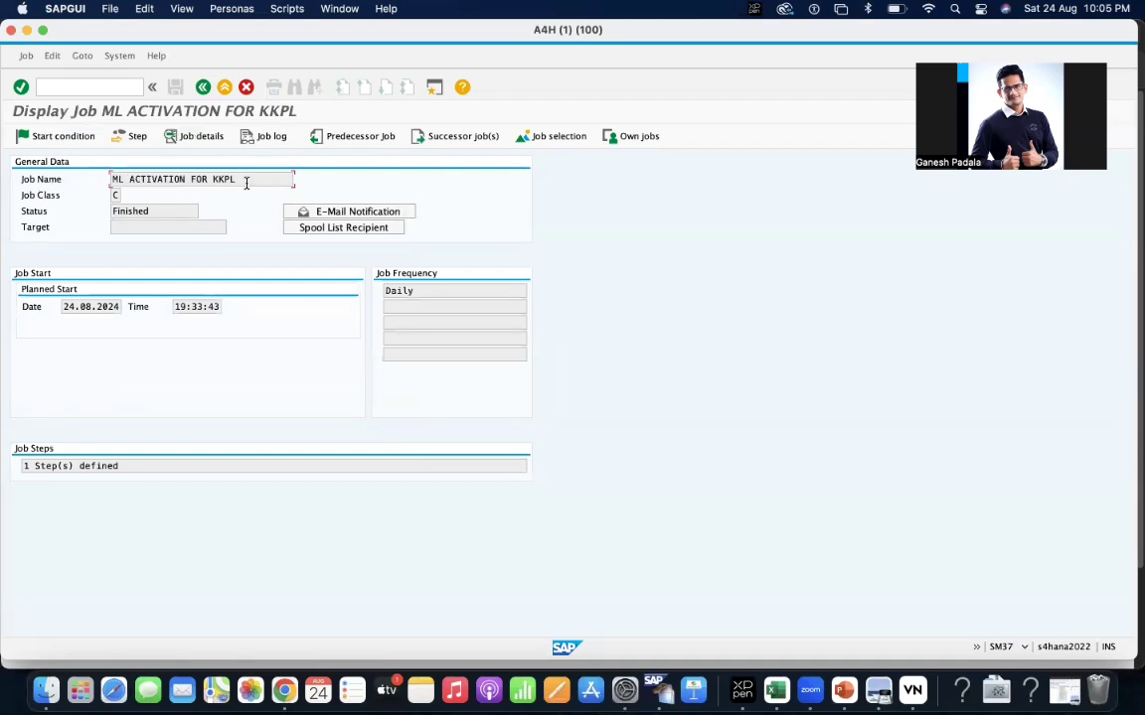
click(107, 181)
key(super+c)
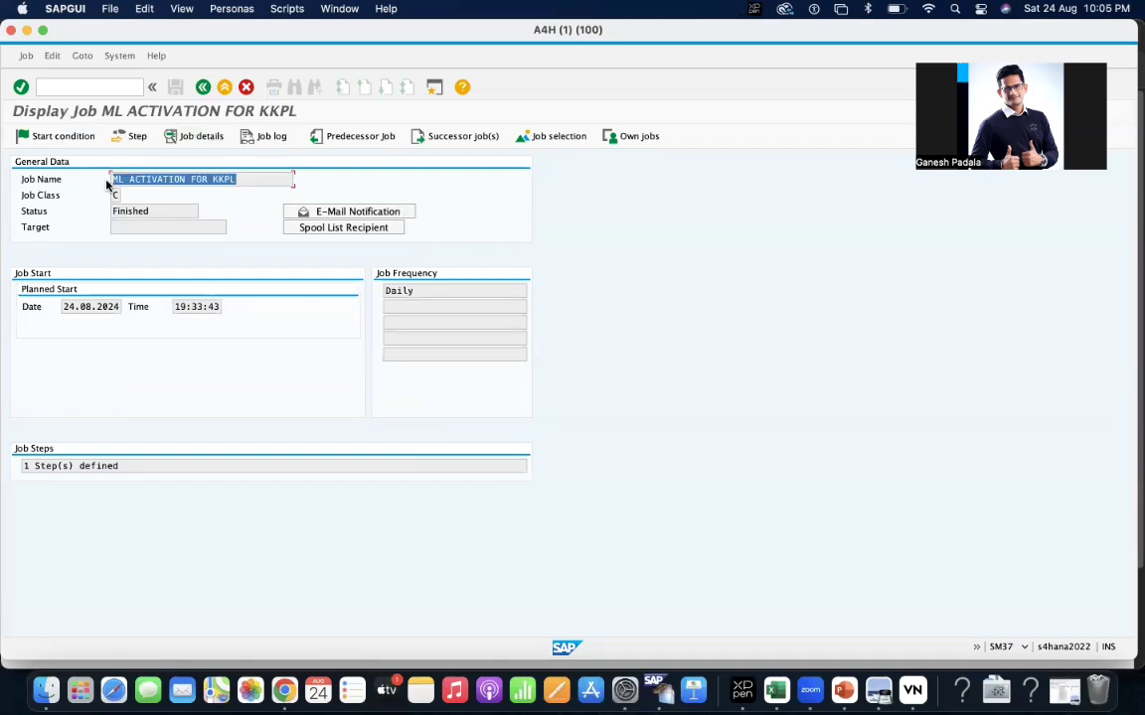
Start SE16N in a new session and display the TBTCO table entries for job name ML ACTIVATION FOR KKPL.
click(435, 88)
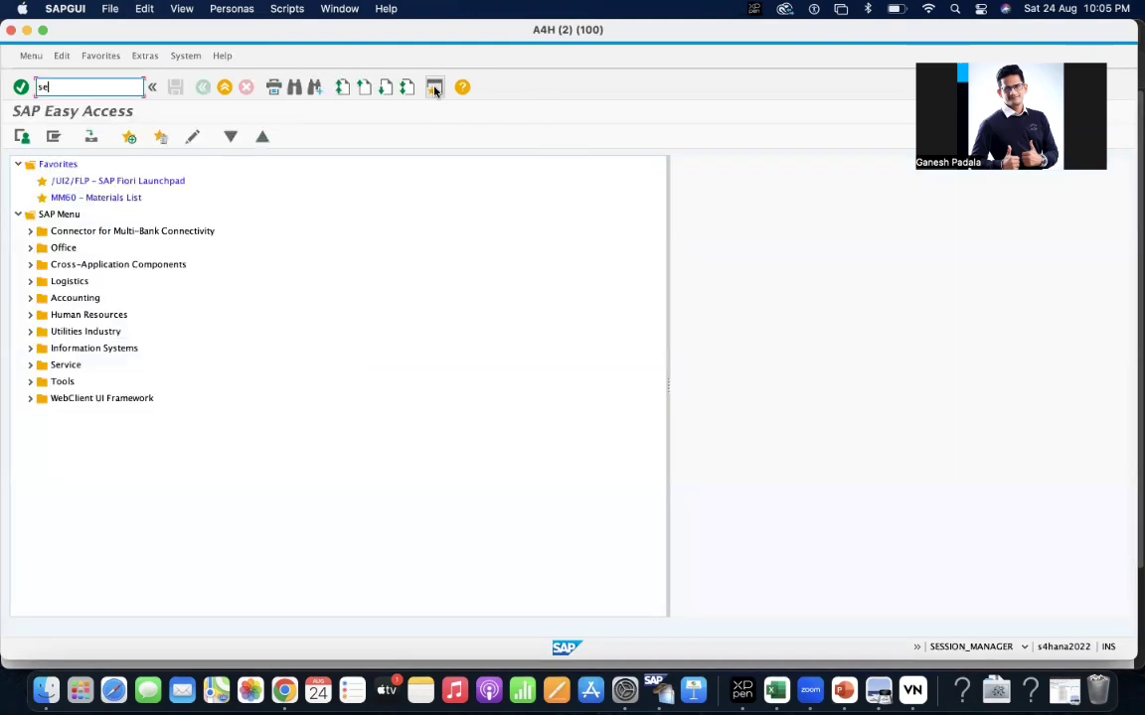
text(se16n)
key(Return)
text(tbtco)
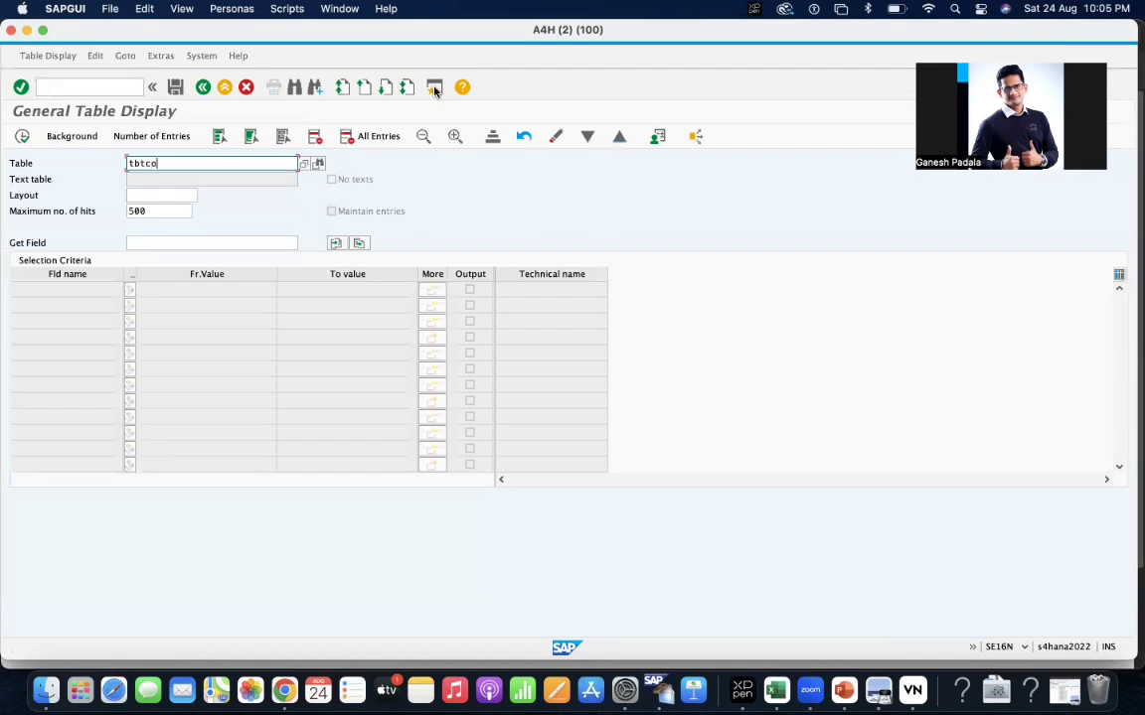
key(Return)
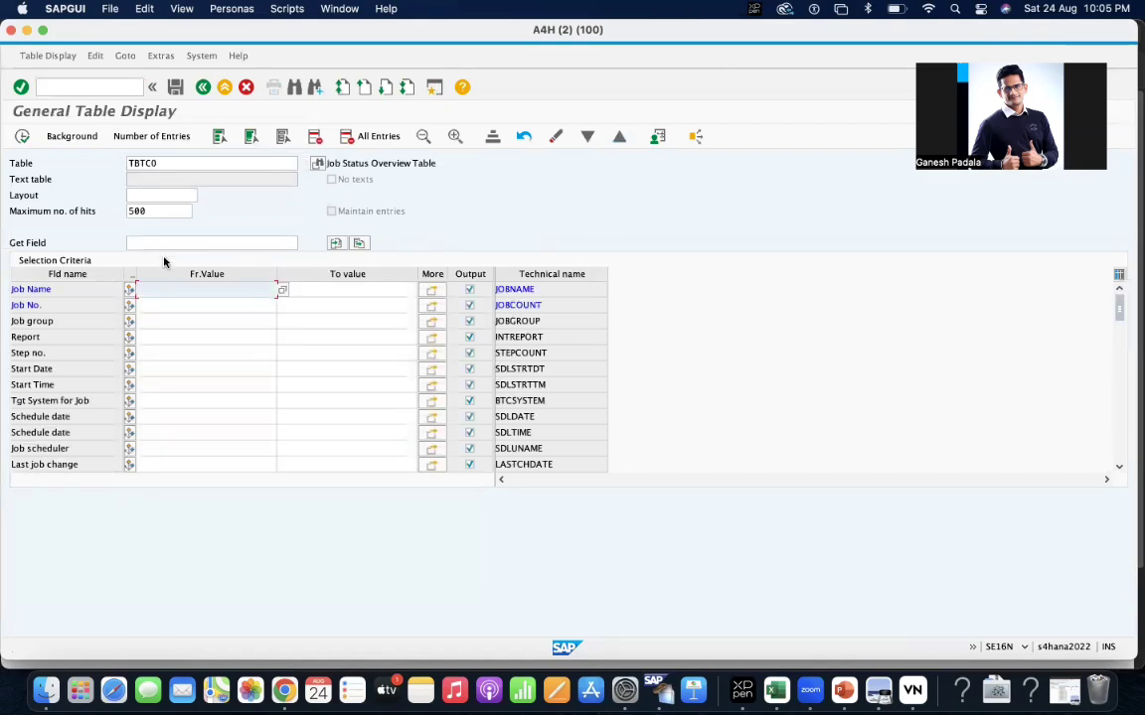
key(super+v)
click(21, 136)
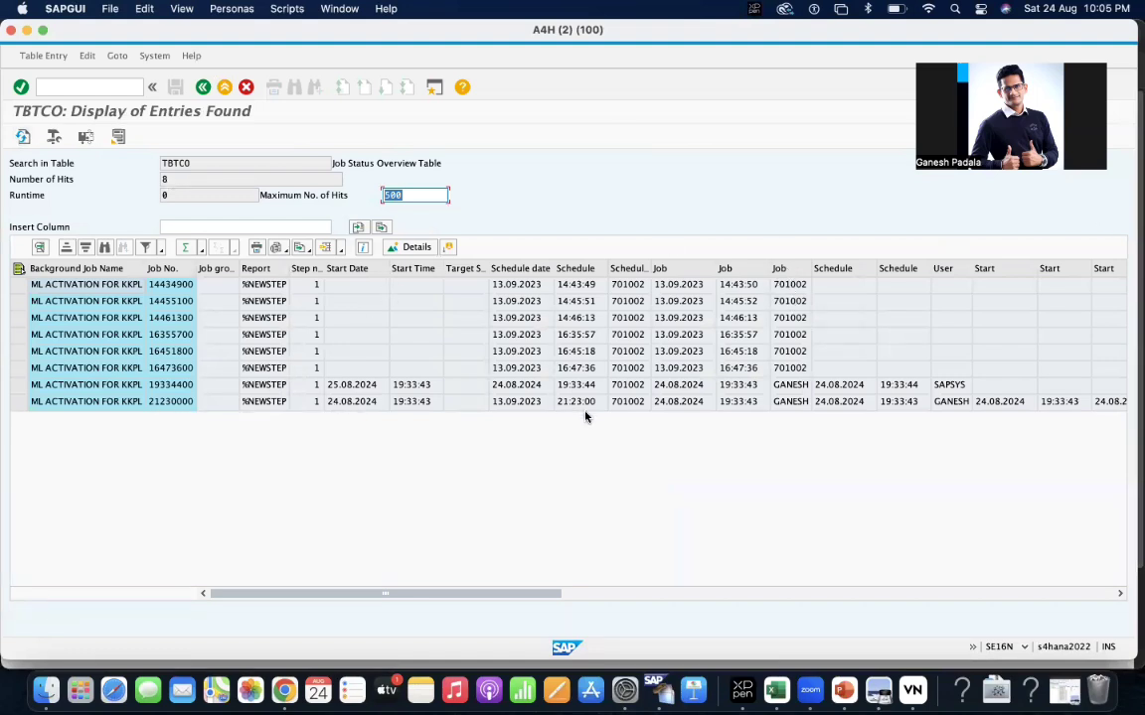
Examine the scheduling, start time, status and process fields of the last job entry across the TBTCO results.
click(683, 403)
click(742, 406)
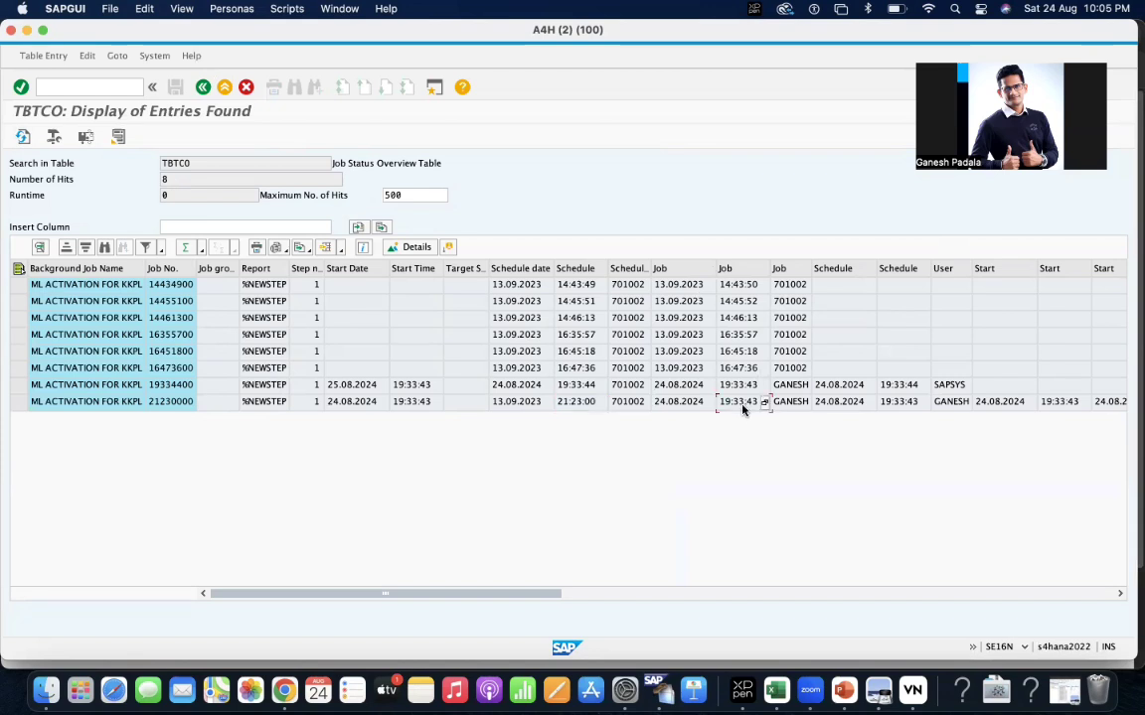
key(Right)
key(Right)
key(Right)
key(Right)
key(Right)
key(Right)
key(Right)
key(Right)
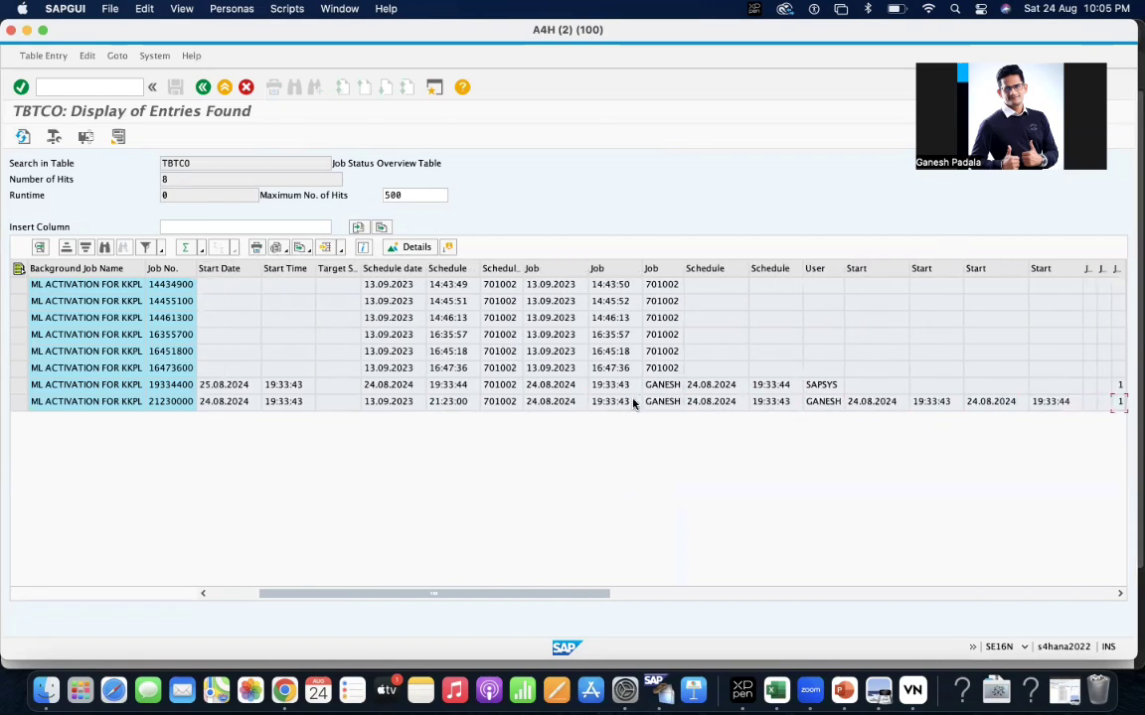
key(Right)
key(Right)
key(Right)
key(Right)
key(Right)
key(Right)
key(Right)
key(Right)
key(Right)
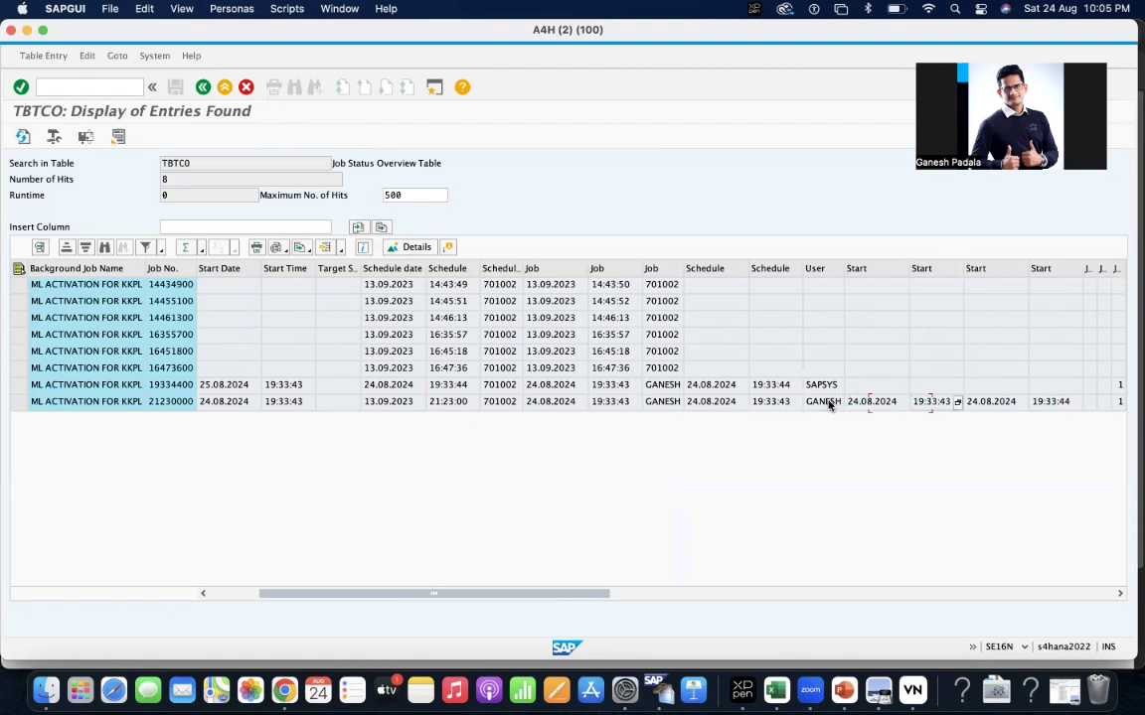
key(Right)
key(Right)
key(Right)
key(Right)
key(Right)
key(Right)
key(Right)
key(Right)
key(Right)
key(Right)
key(Right)
key(Right)
key(Right)
key(Right)
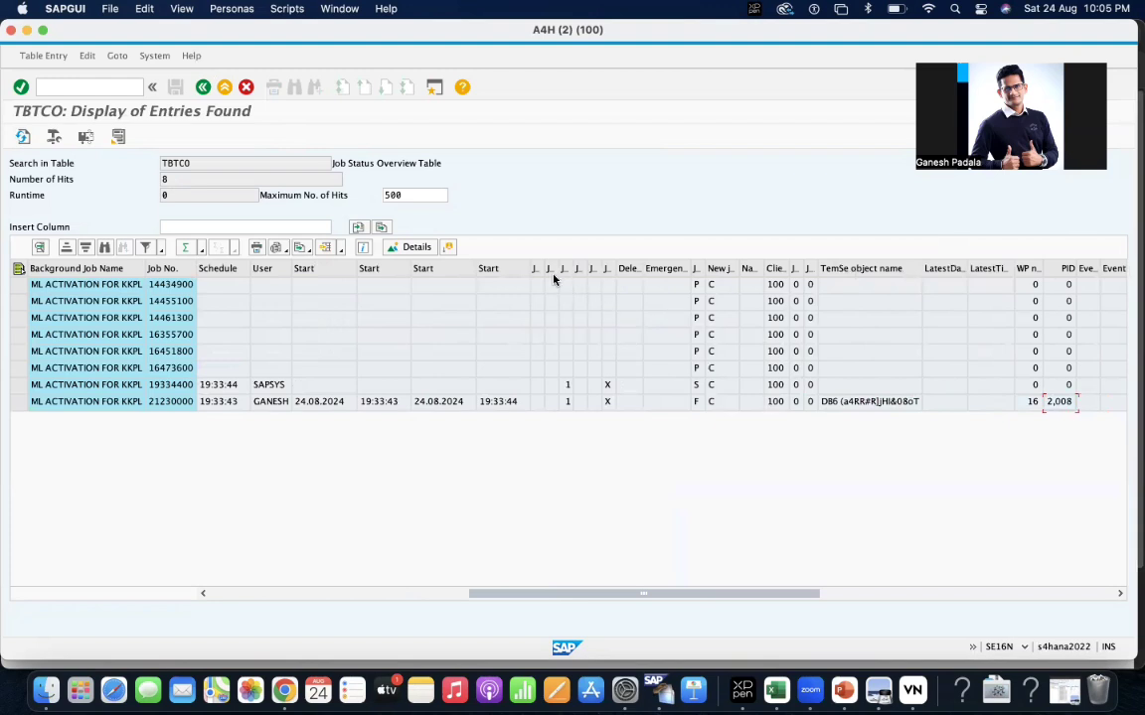
Widen the narrow Periodic job columns in the TBTCO results to show their full headings.
drag(544, 269, 799, 269)
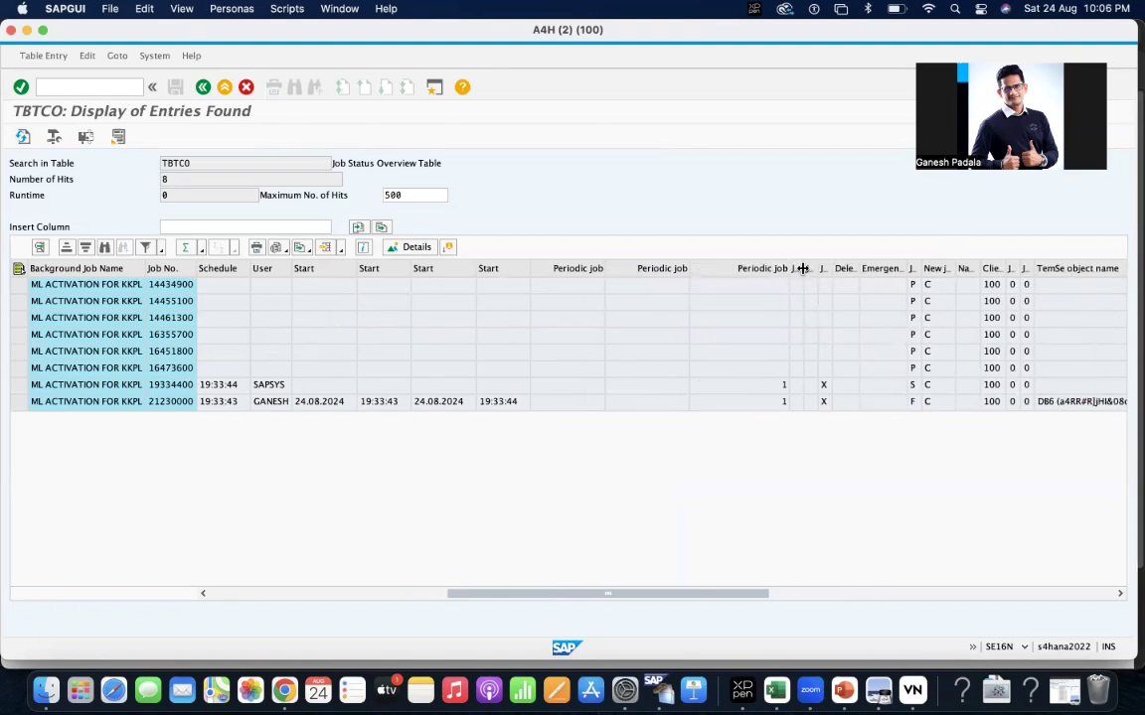
drag(801, 269, 1098, 265)
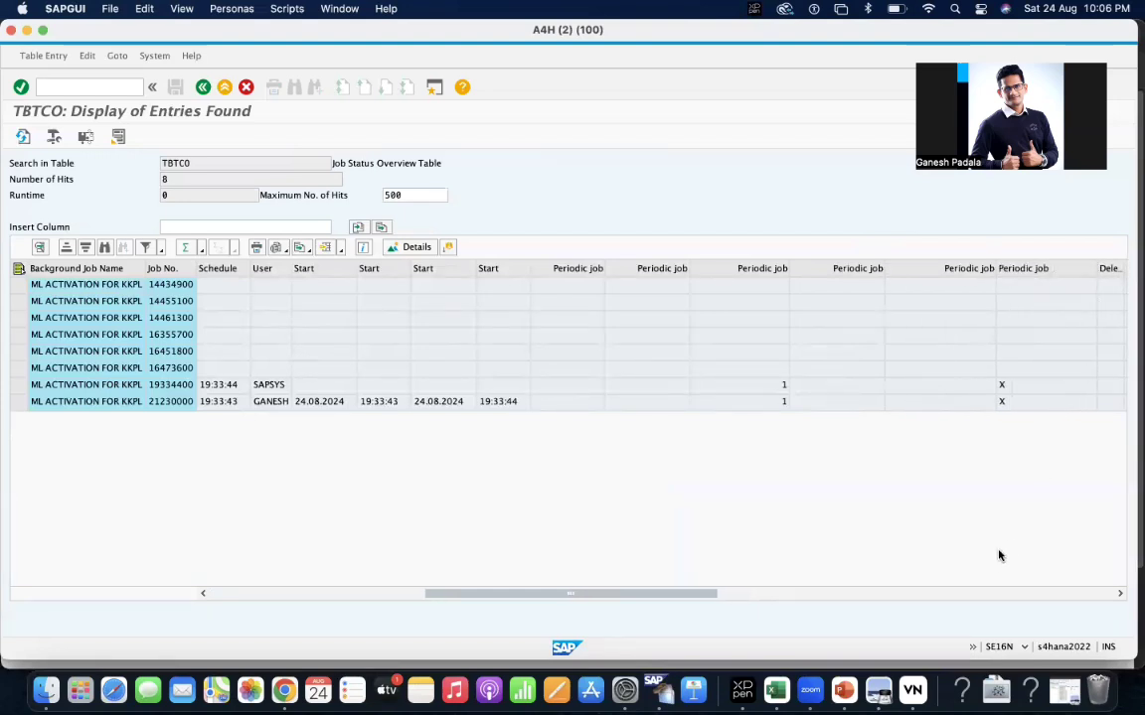
Examine each Periodic job column in the TBTCO results for the two most recent job entries.
click(1119, 594)
click(1119, 593)
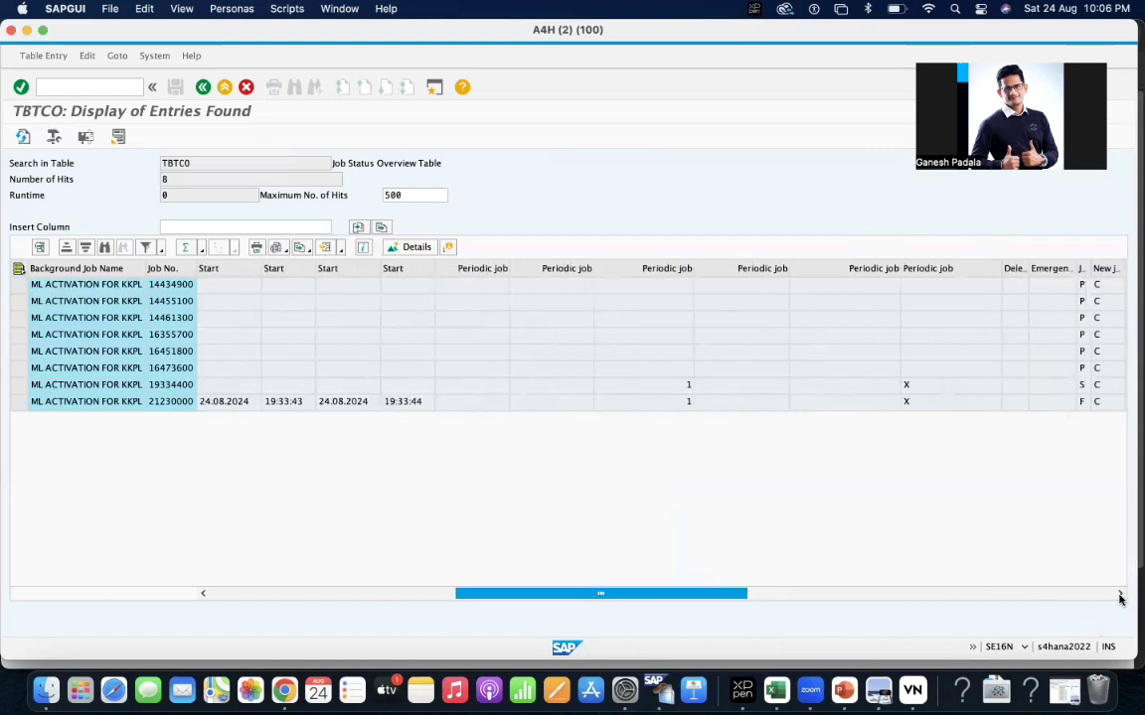
click(480, 266)
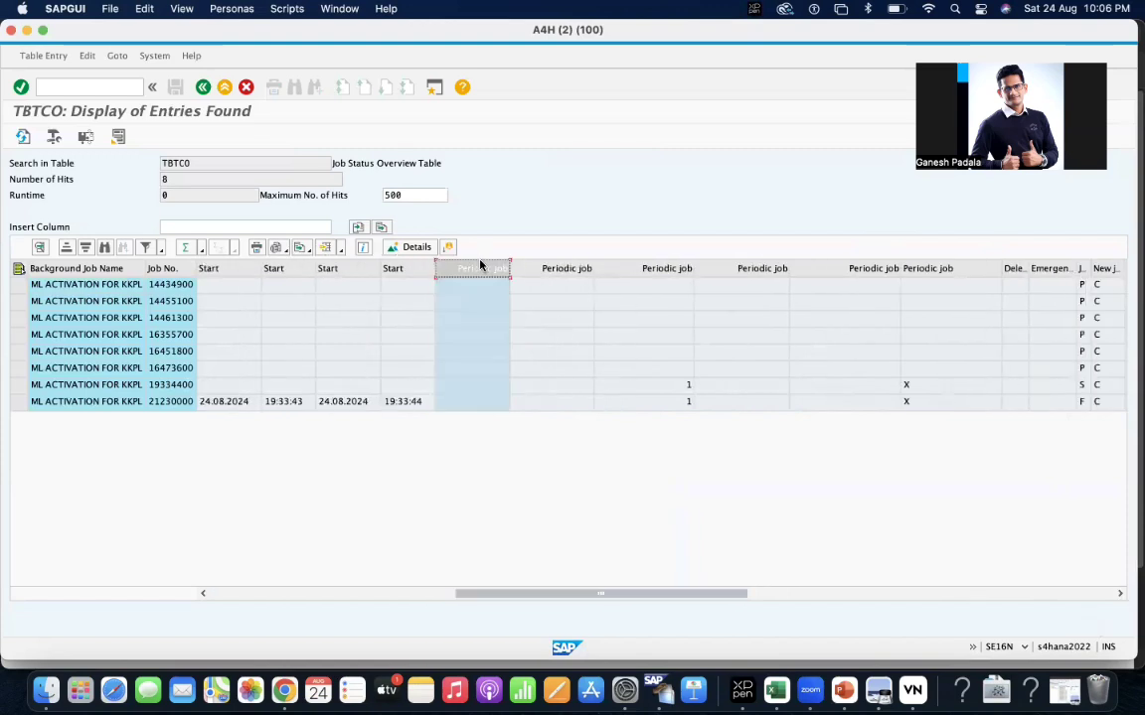
drag(567, 274, 610, 314)
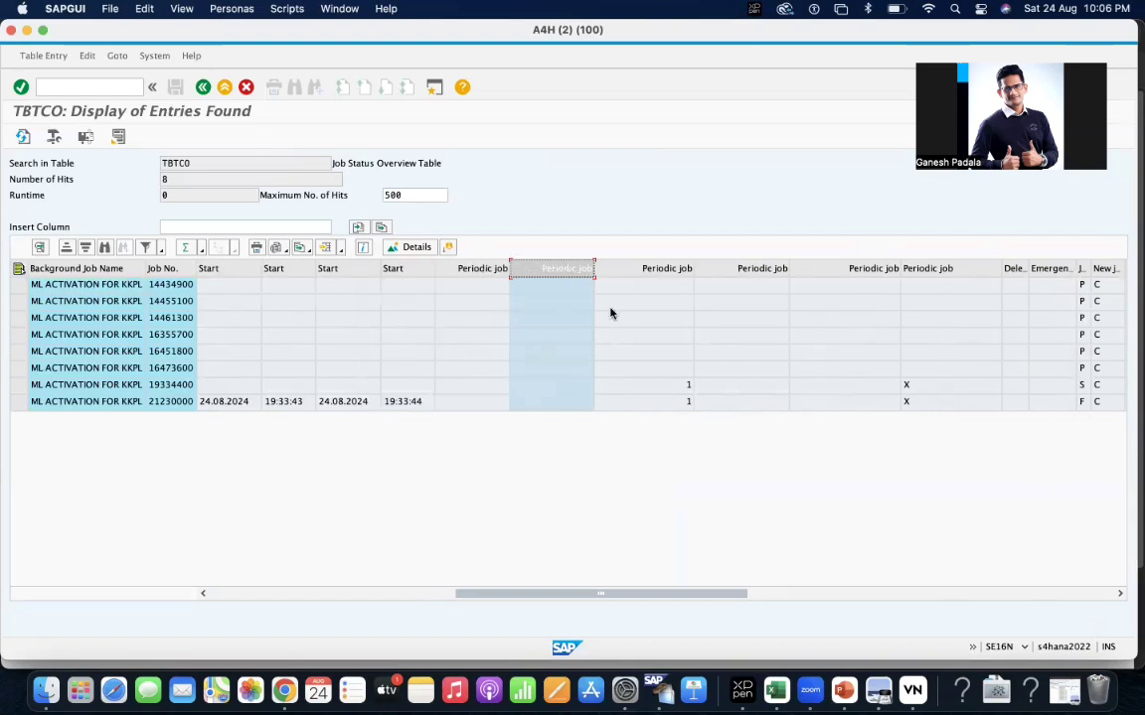
drag(668, 276, 707, 353)
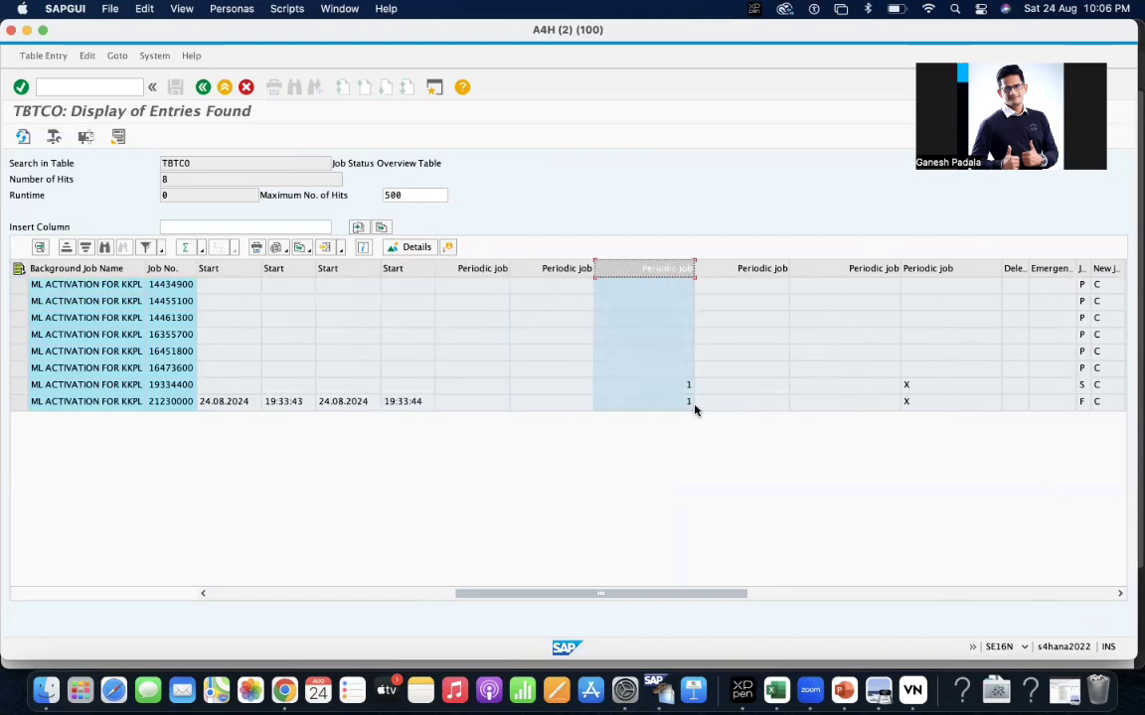
drag(684, 269, 794, 314)
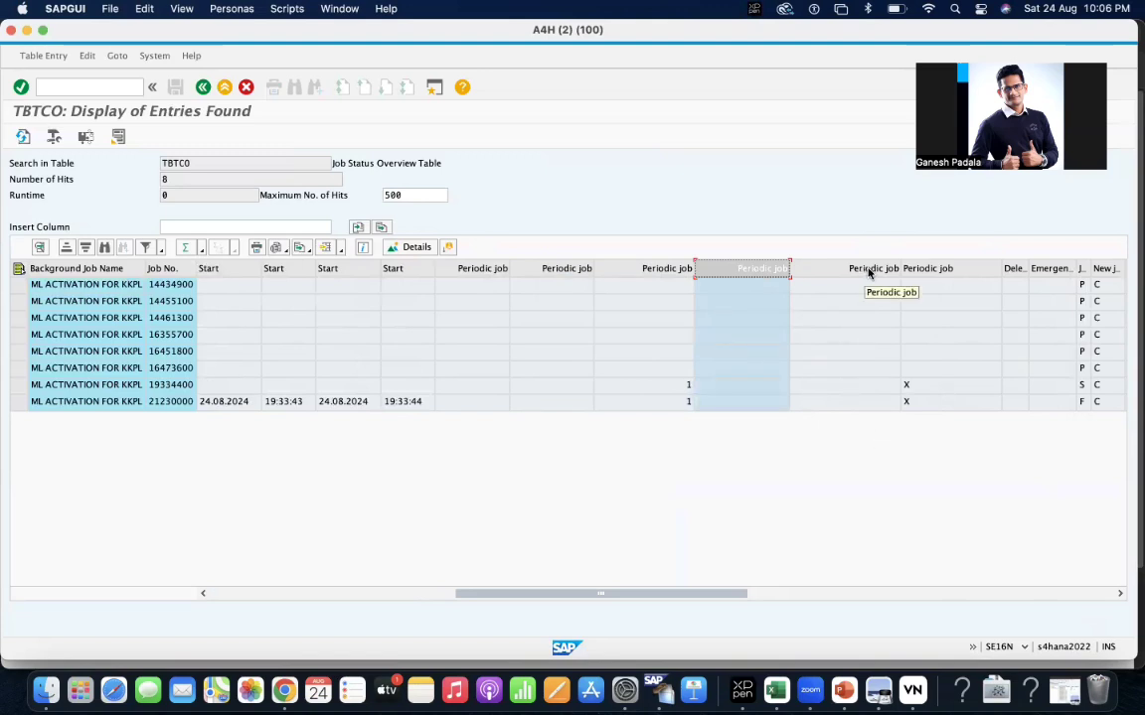
click(943, 387)
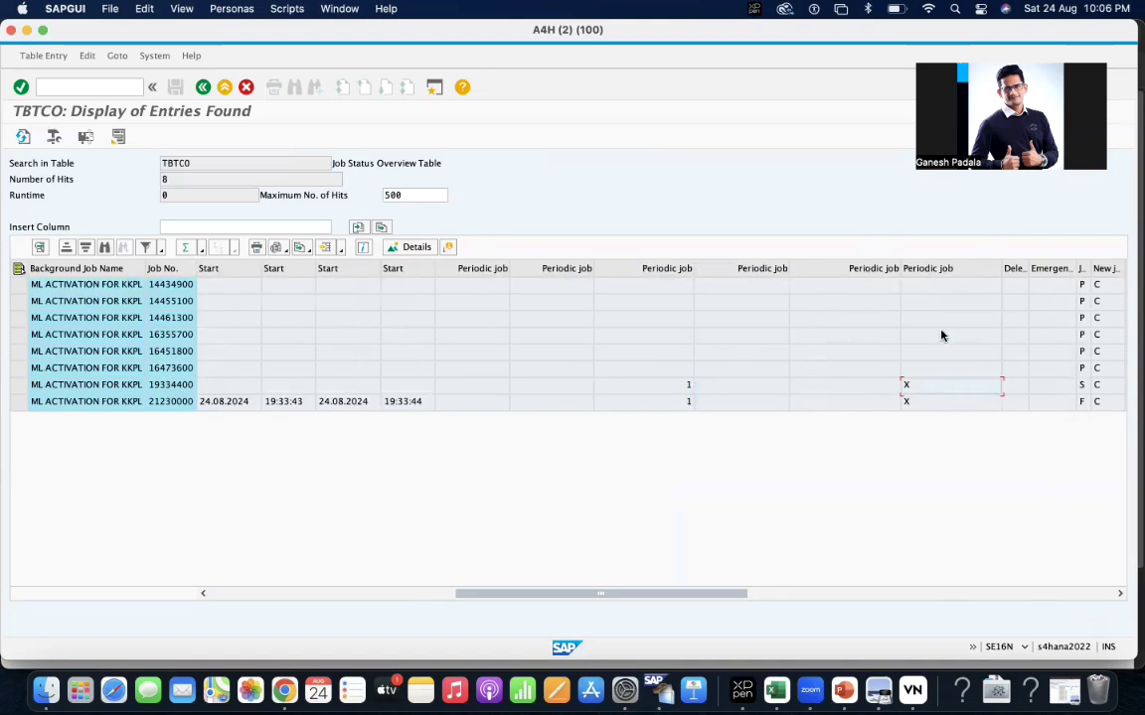
click(930, 269)
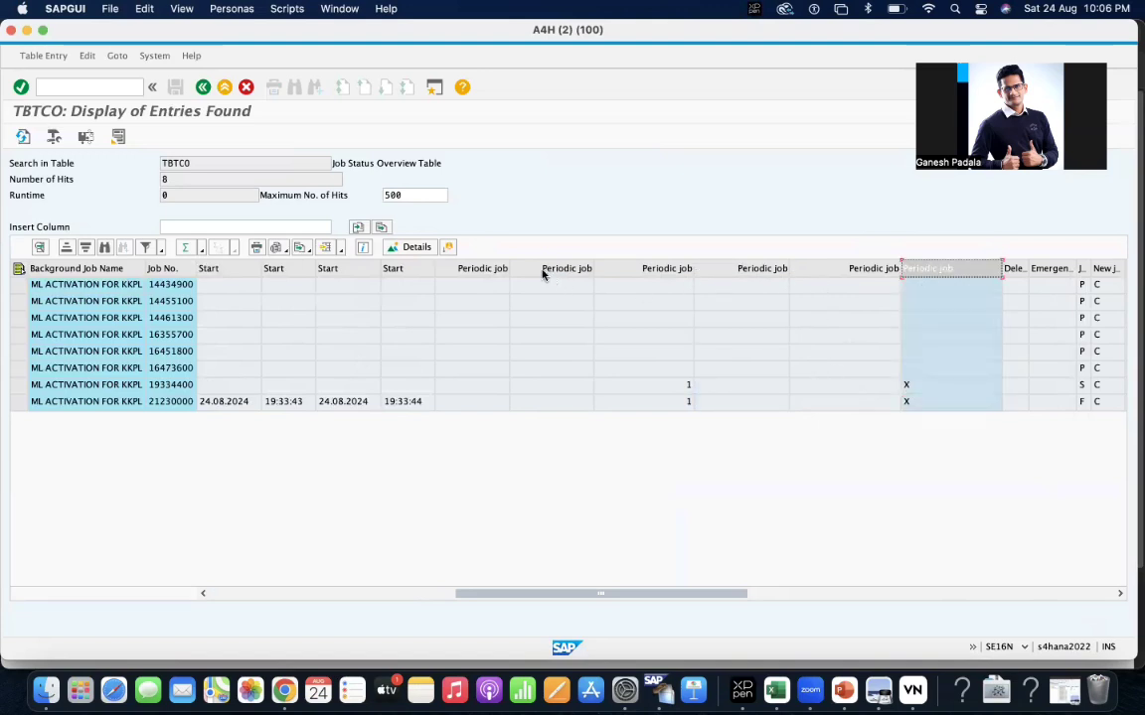
click(488, 270)
click(557, 270)
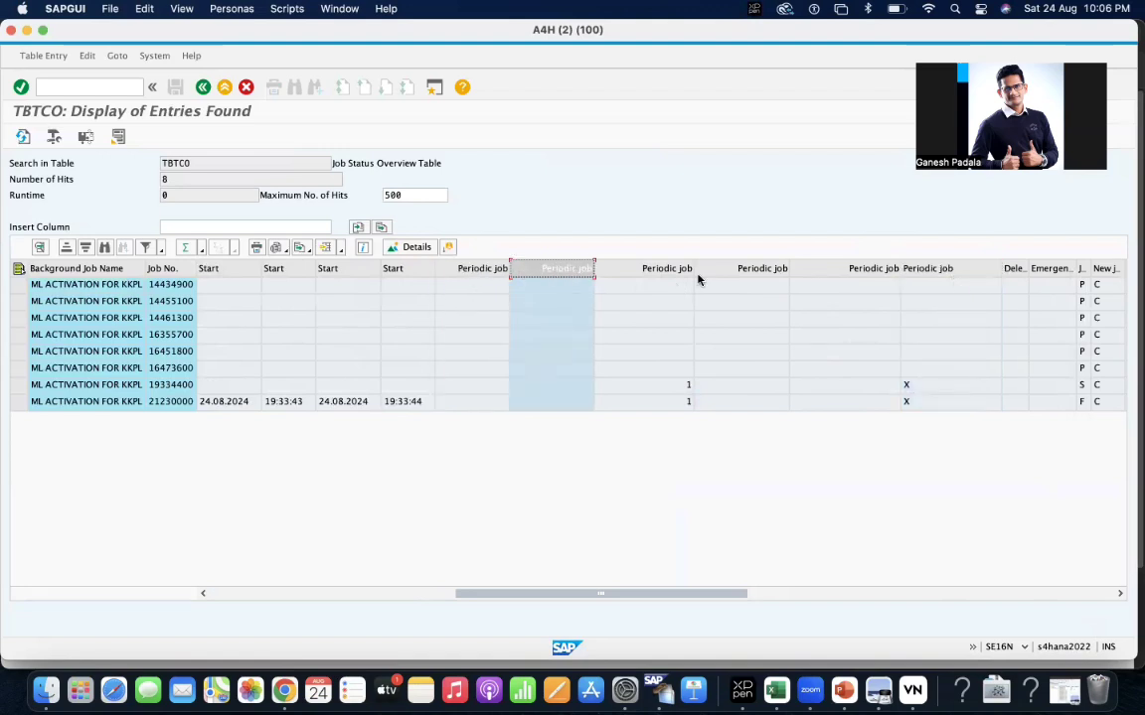
drag(698, 281, 944, 330)
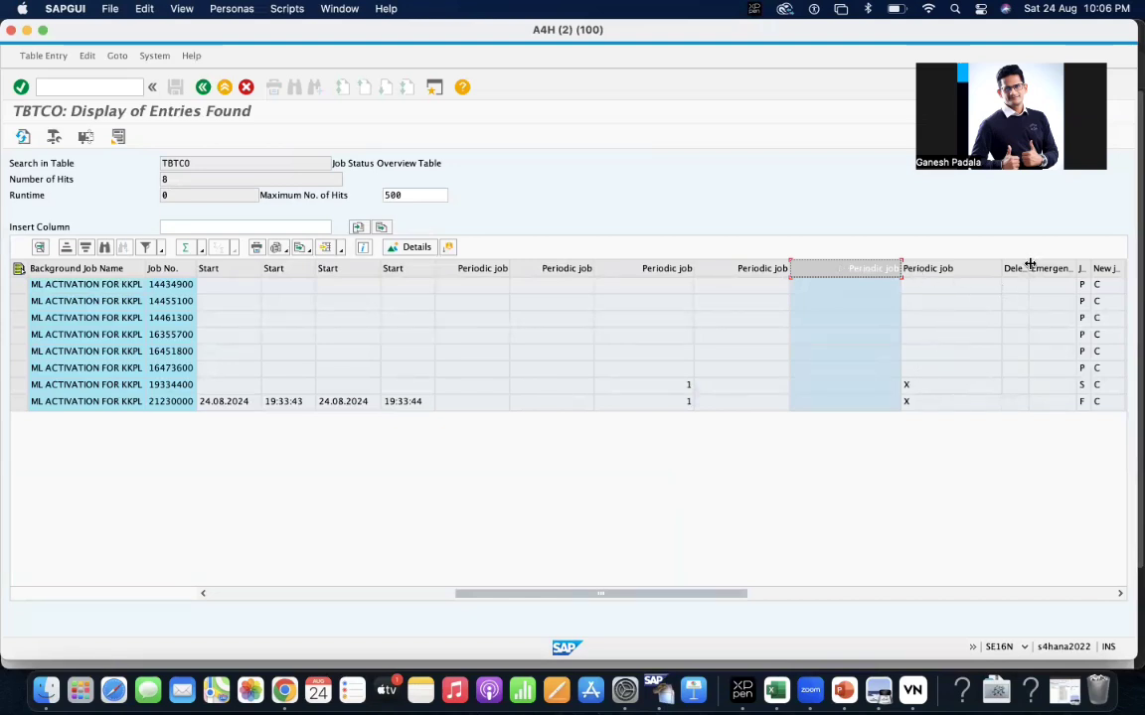
Widen the Delete Job column to show its full heading and examine the remaining TBTCO columns through to the last one.
drag(1031, 263, 1073, 263)
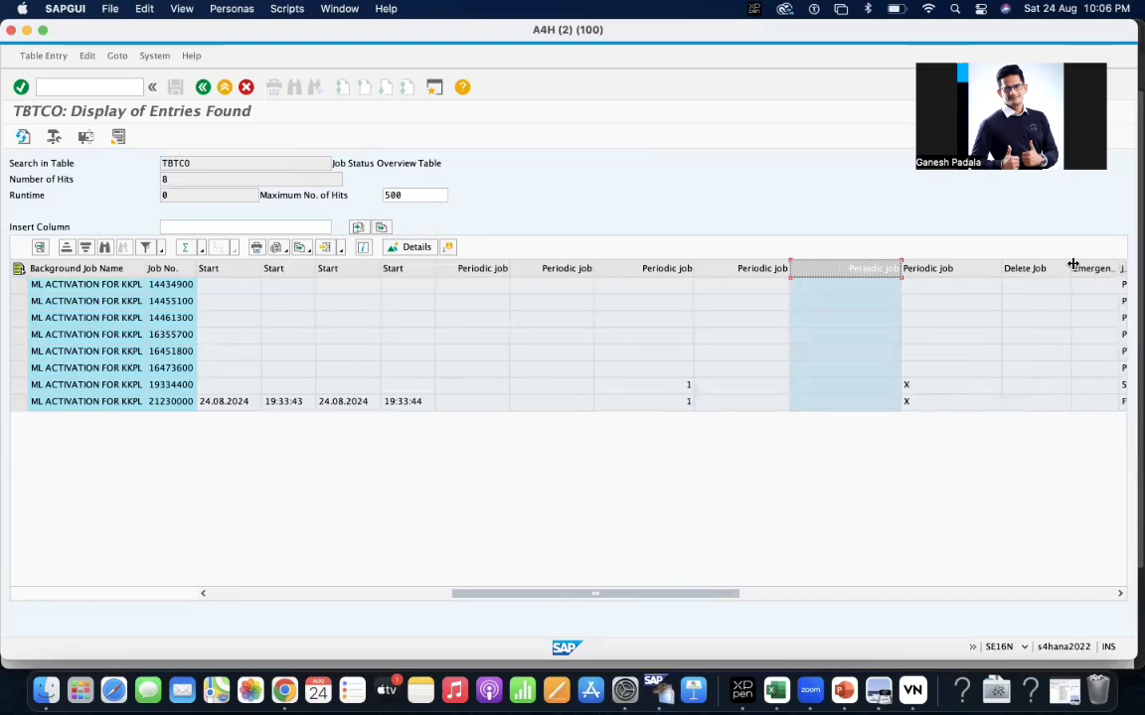
click(1120, 594)
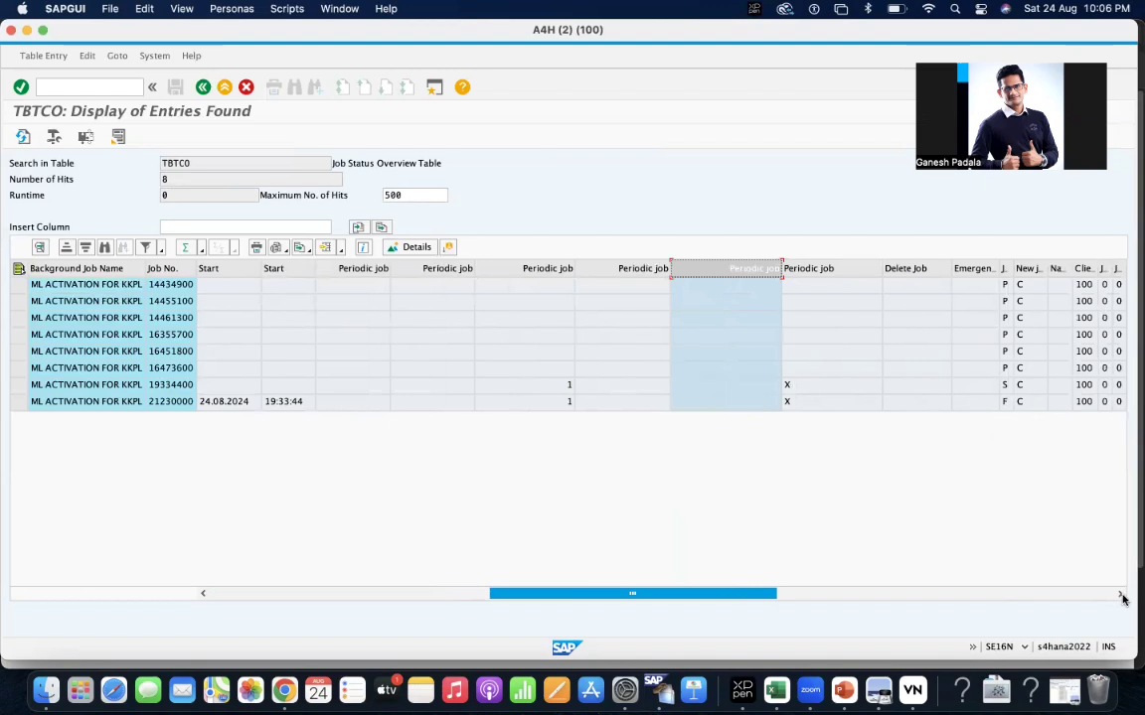
scroll(1121, 596, right, 10)
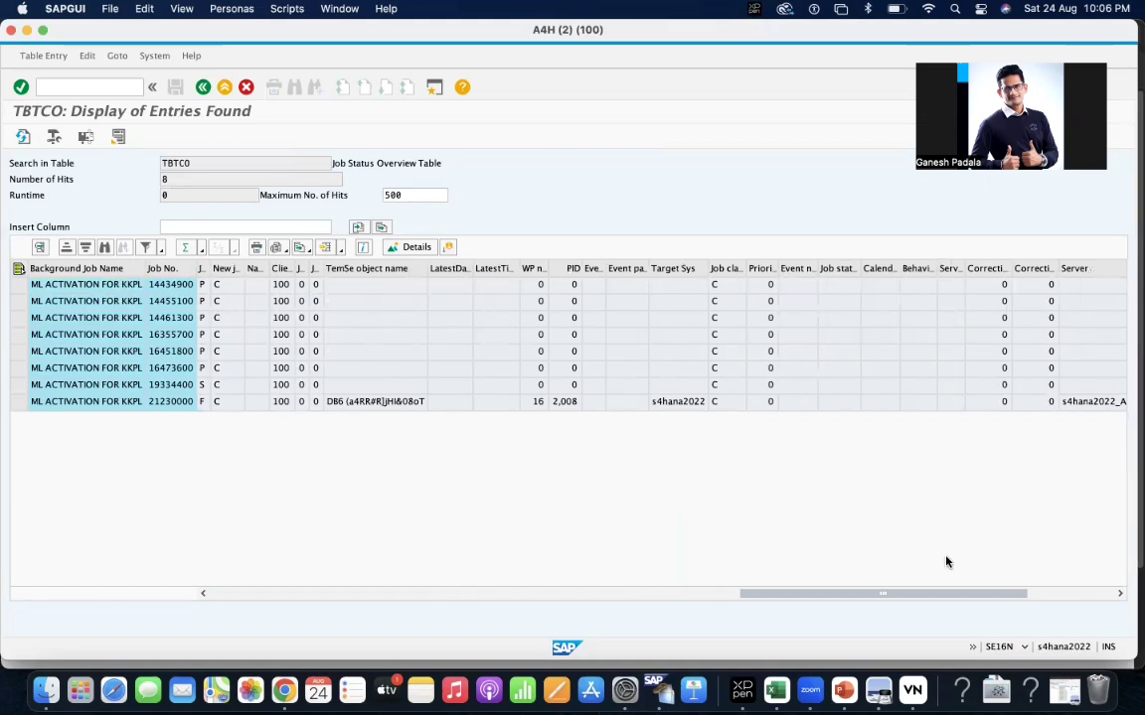
drag(922, 590, 1052, 582)
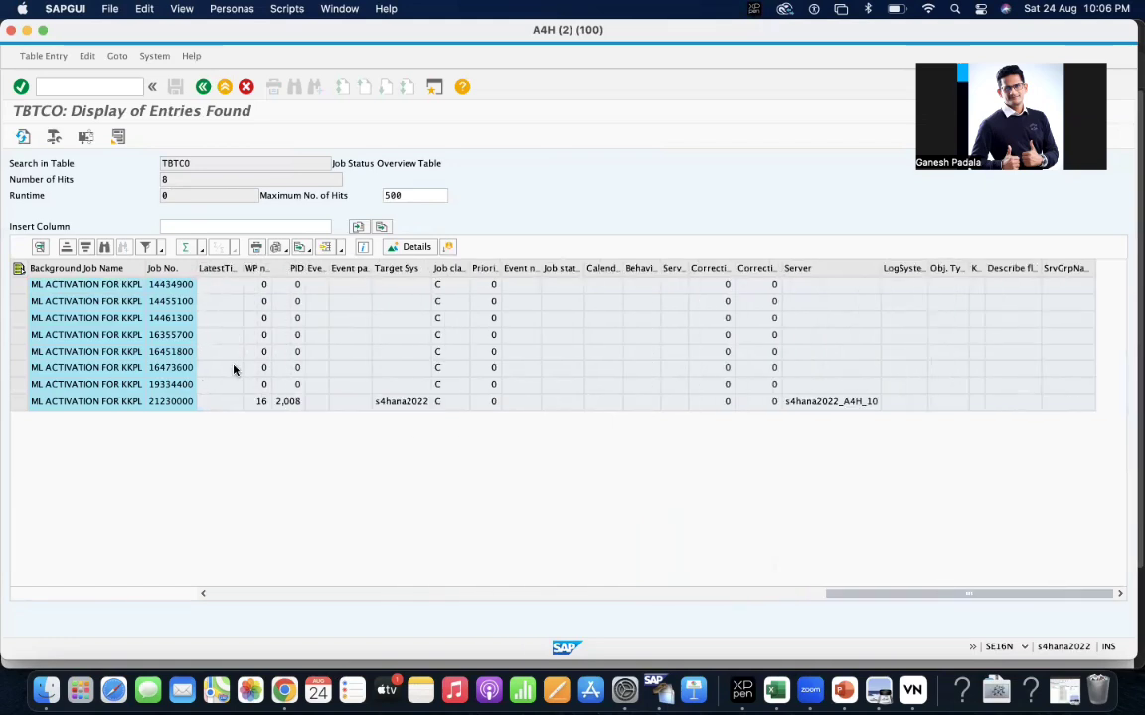
Return to the TBTCO selection criteria and examine the technical names of the Periodic job fields, from PRDMINS to PERIODIC.
click(204, 89)
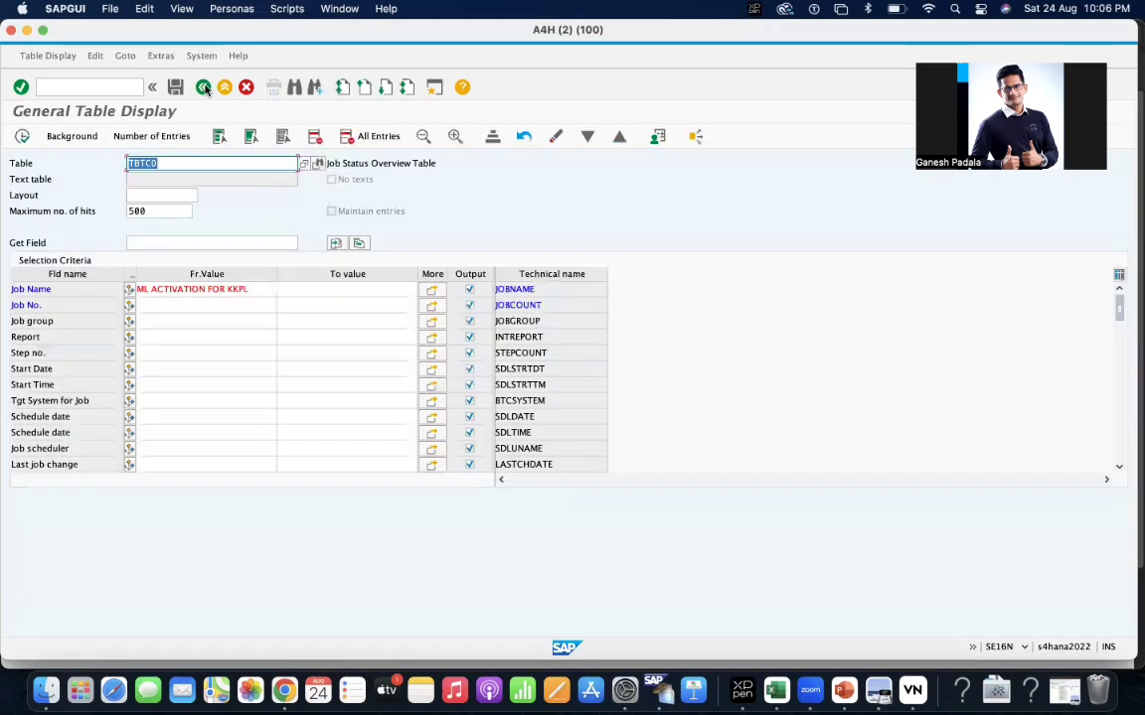
scroll(104, 420, down, 5)
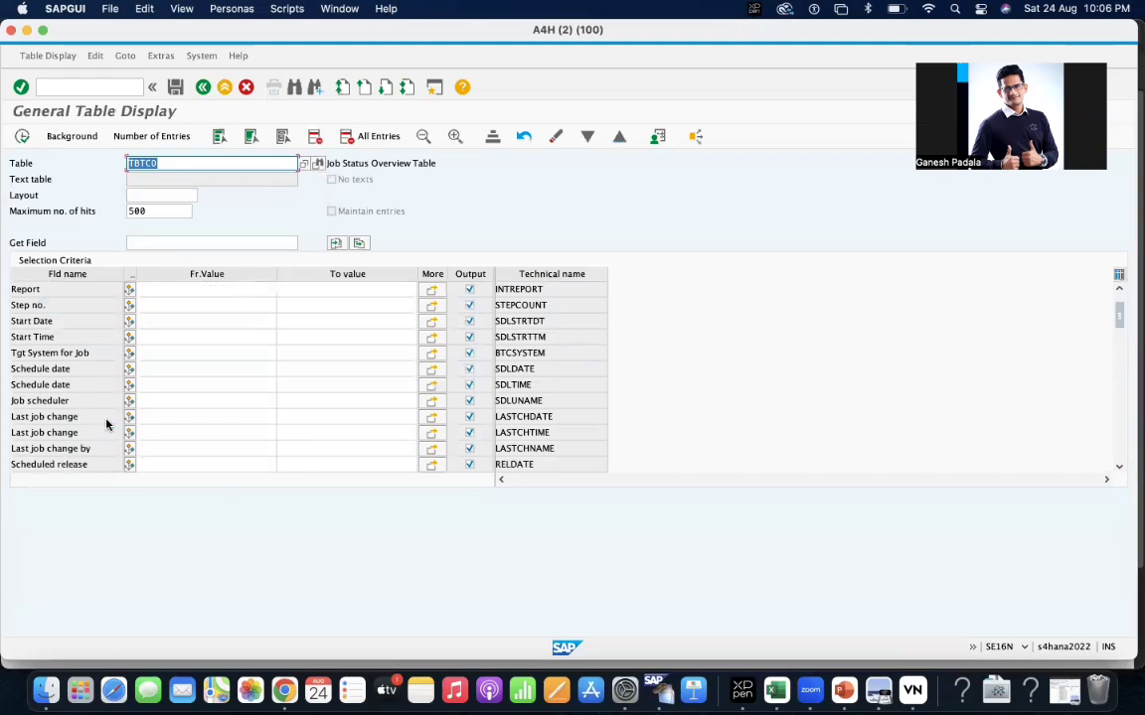
scroll(106, 424, down, 6)
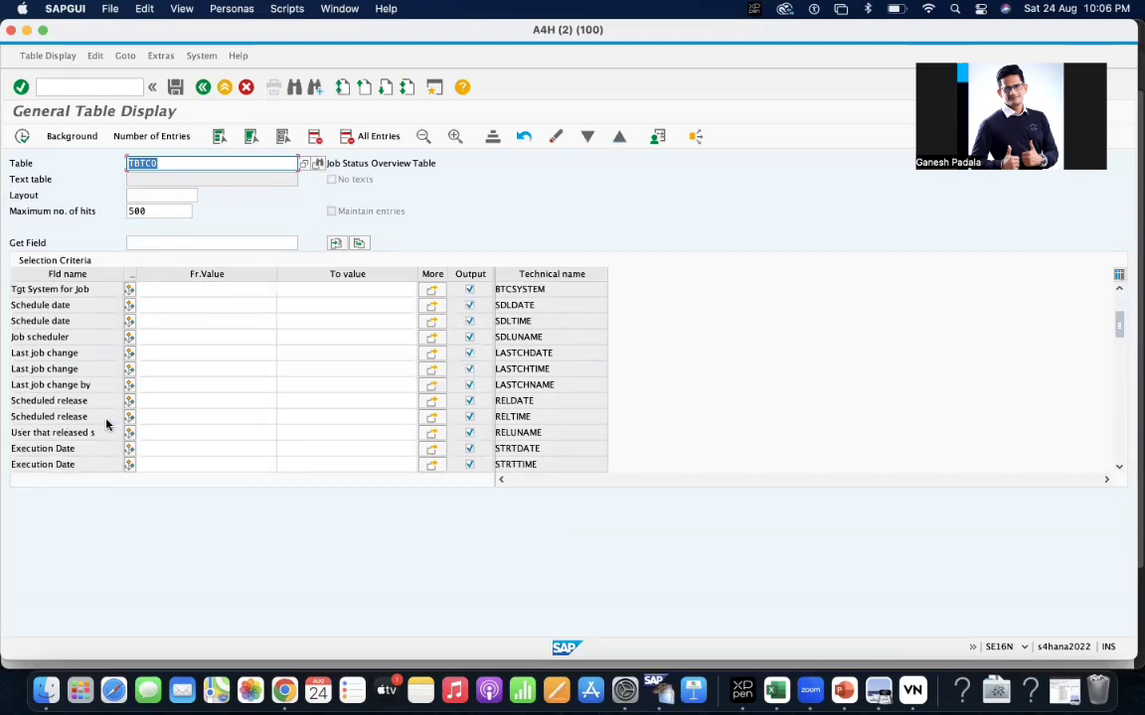
scroll(106, 424, down, 3)
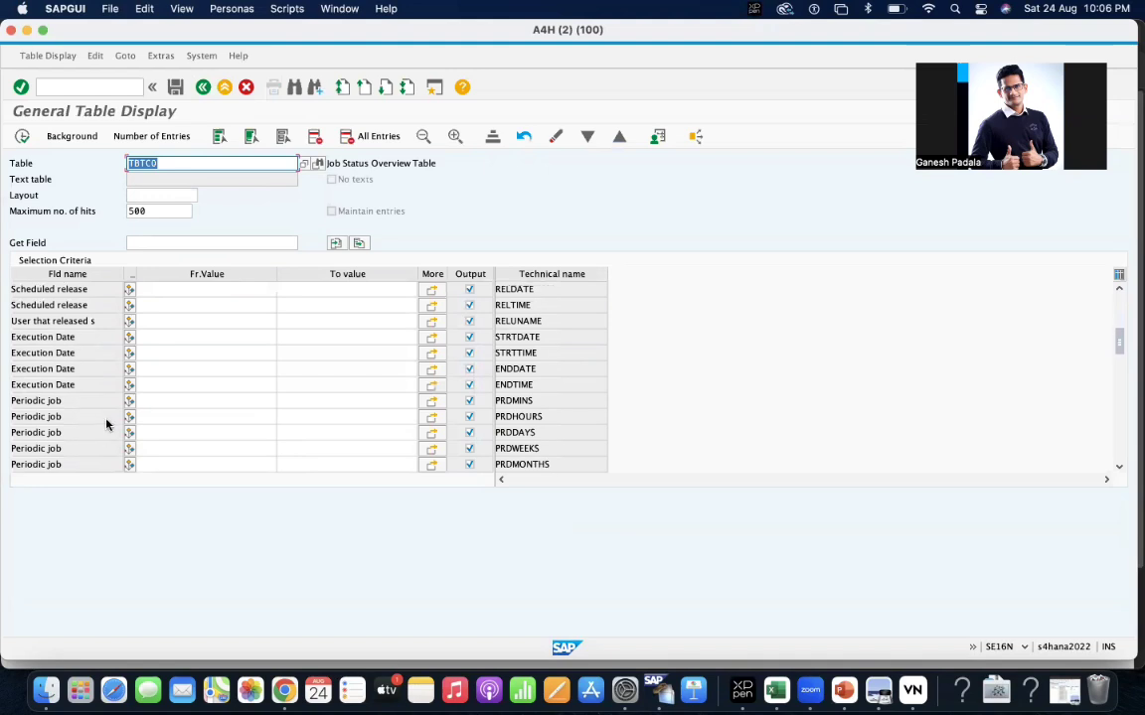
scroll(174, 404, down, 1)
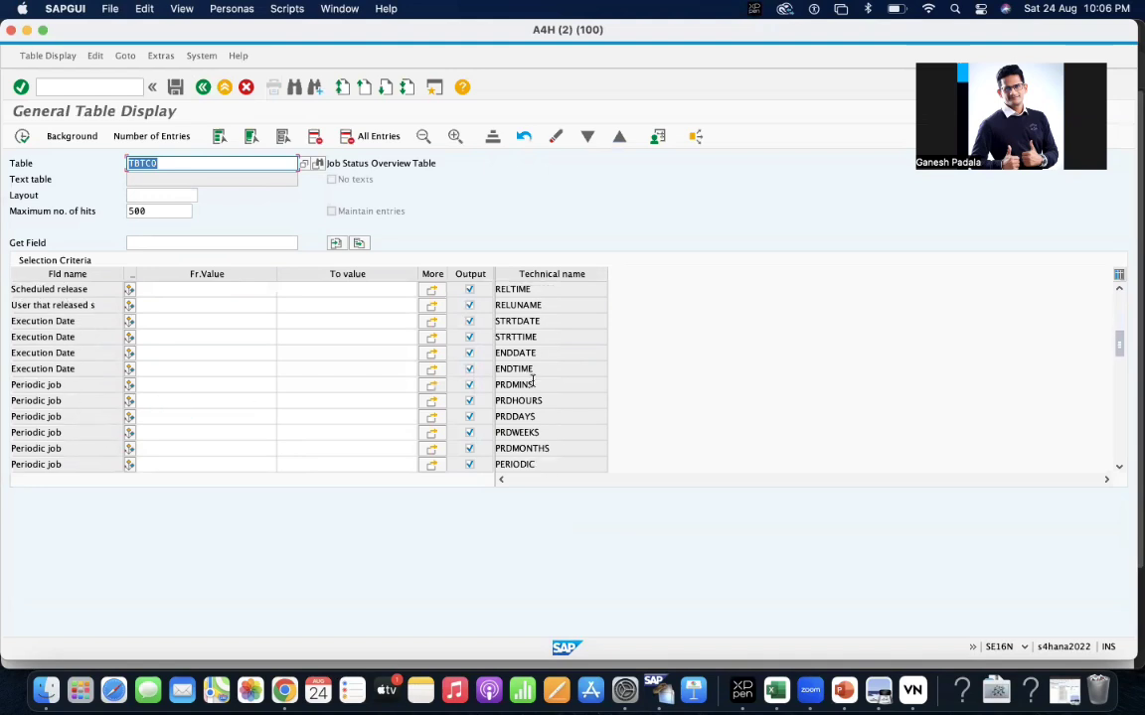
click(557, 390)
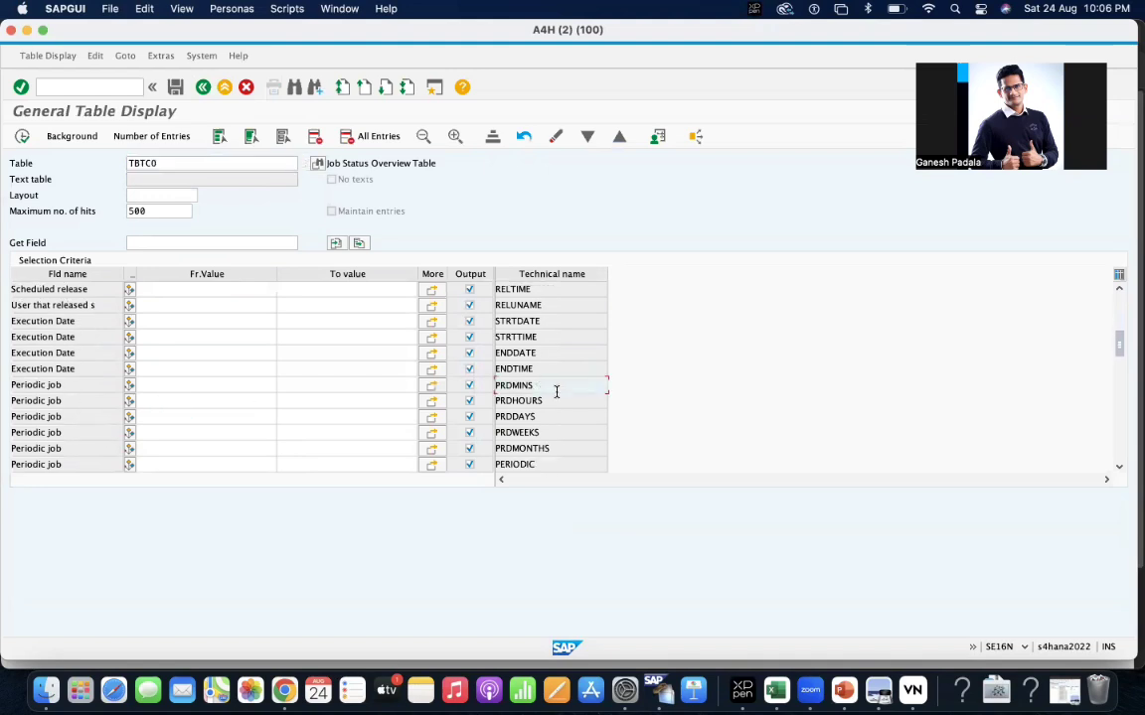
click(570, 452)
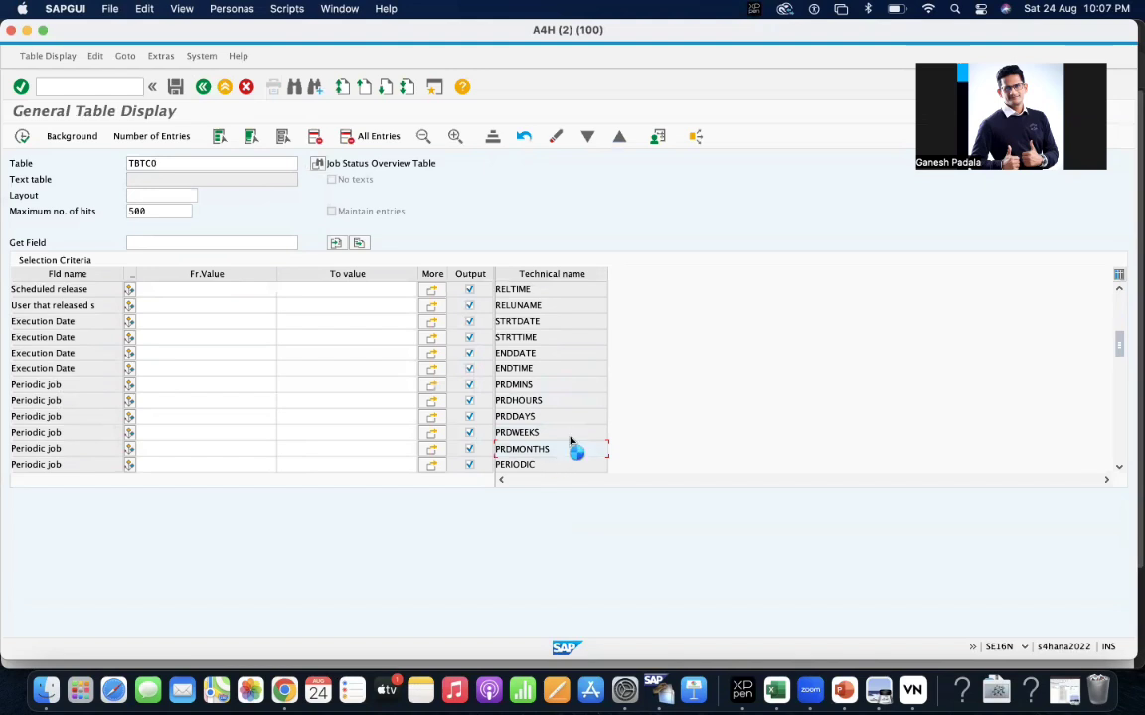
scroll(574, 444, down, 1)
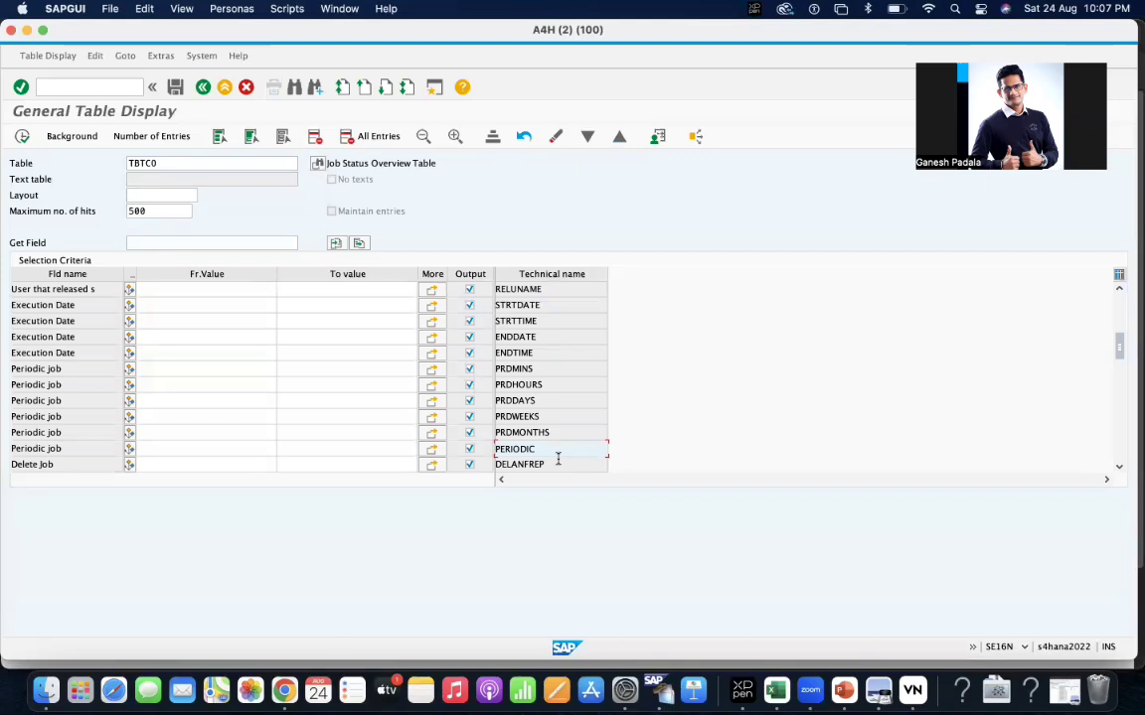
click(562, 418)
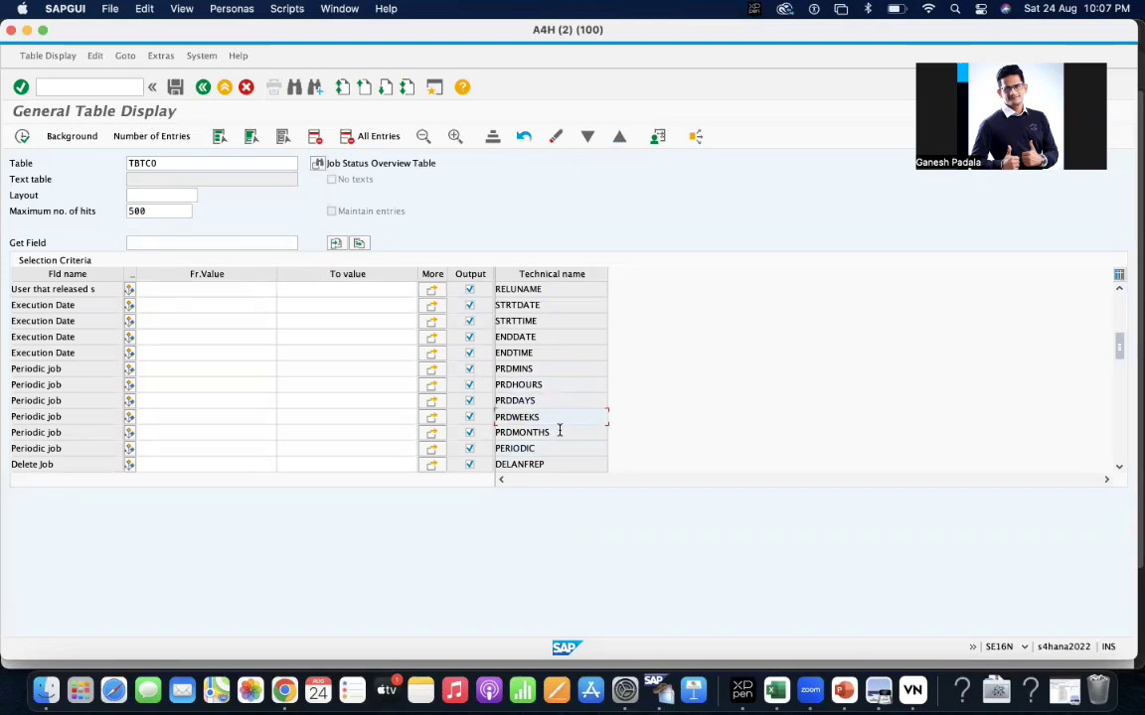
click(560, 432)
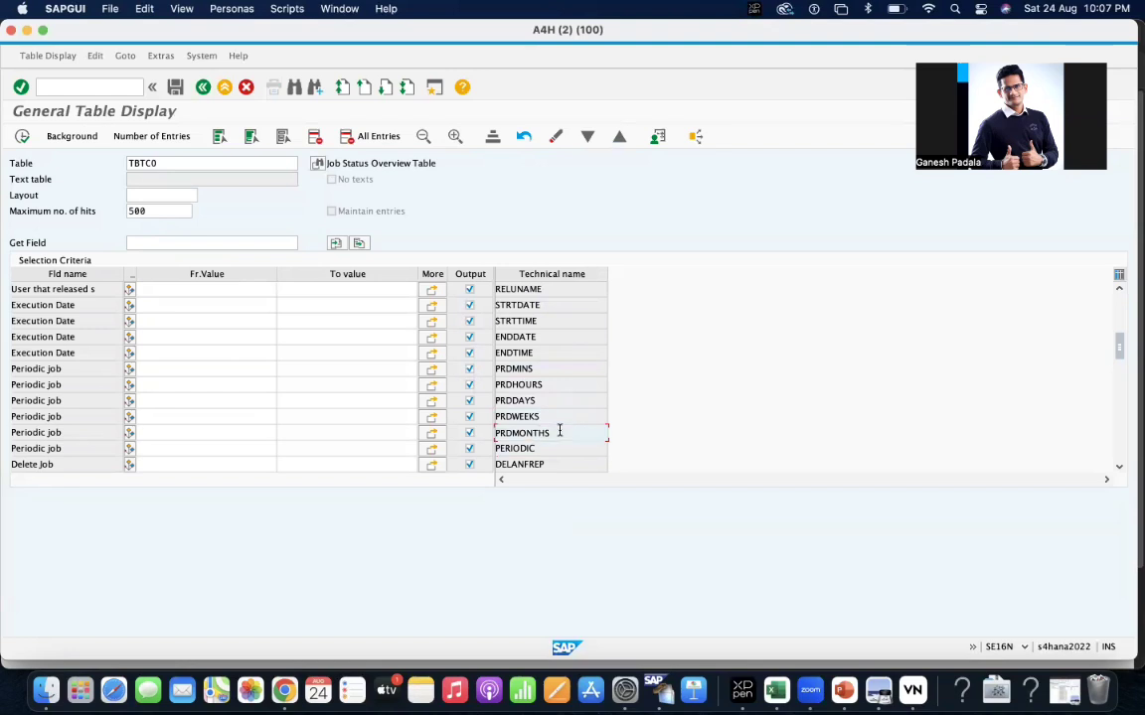
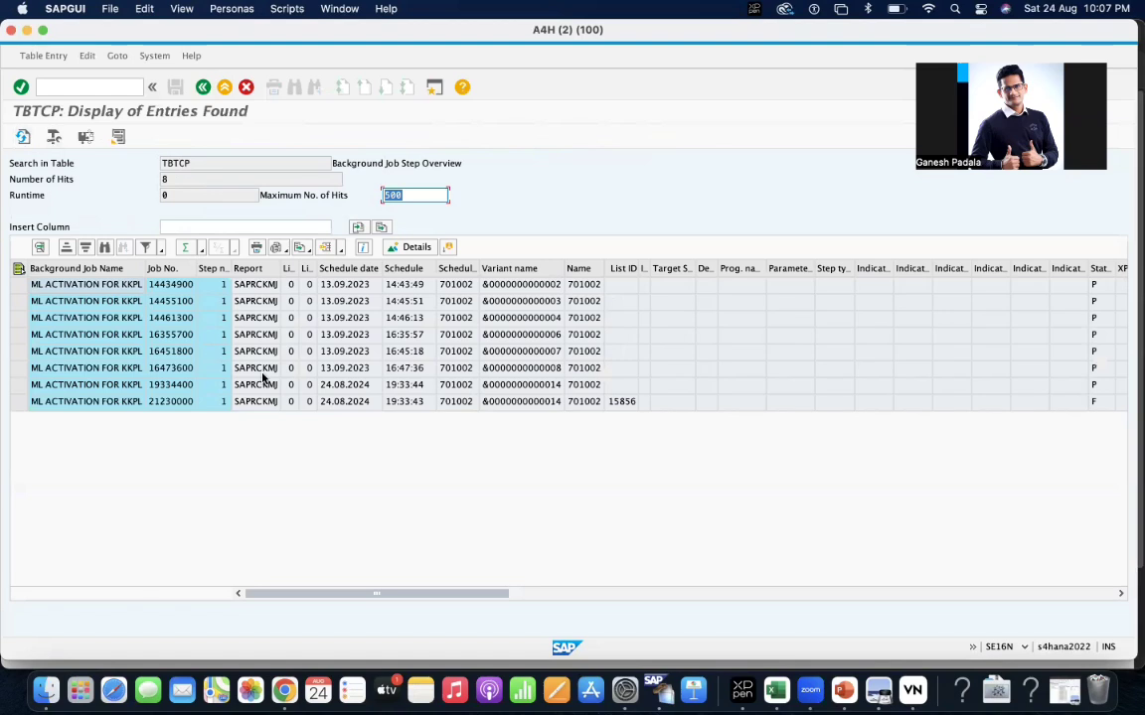
Examine the variant, list ID, status, print and archiving fields of the last job entry across the TBTCP results.
click(549, 403)
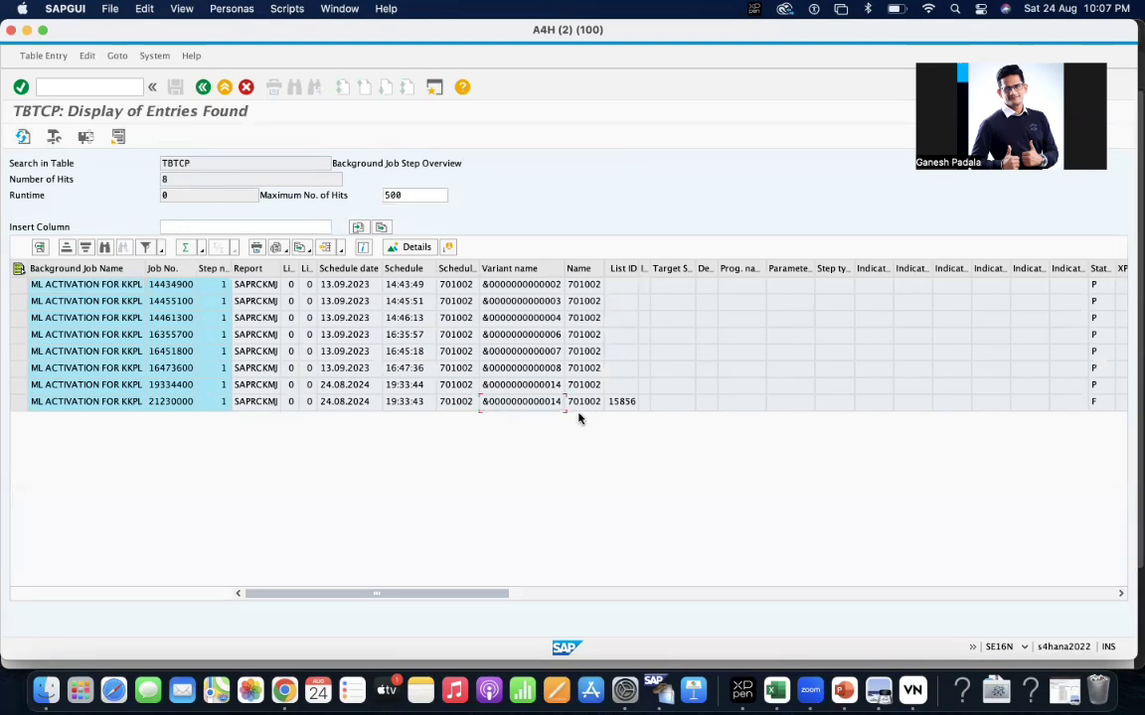
click(623, 403)
key(Right)
key(Right)
key(Right)
key(Right)
key(Right)
key(Right)
key(Right)
key(Right)
key(Right)
key(Right)
key(Right)
key(Right)
key(Right)
key(Right)
key(Right)
key(Right)
key(Right)
key(Right)
key(Right)
key(Right)
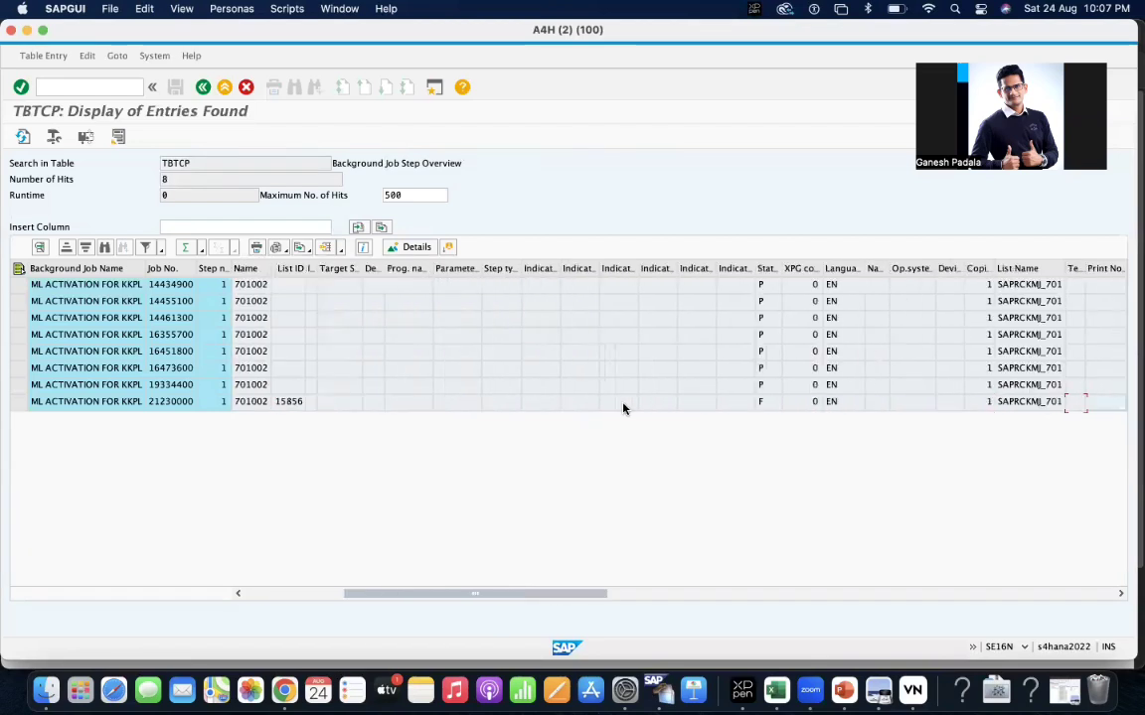
key(Right)
key(Right)
key(Right)
key(Right)
key(Right)
key(Right)
key(Right)
key(Right)
key(Right)
key(Right)
key(Right)
key(Right)
key(Right)
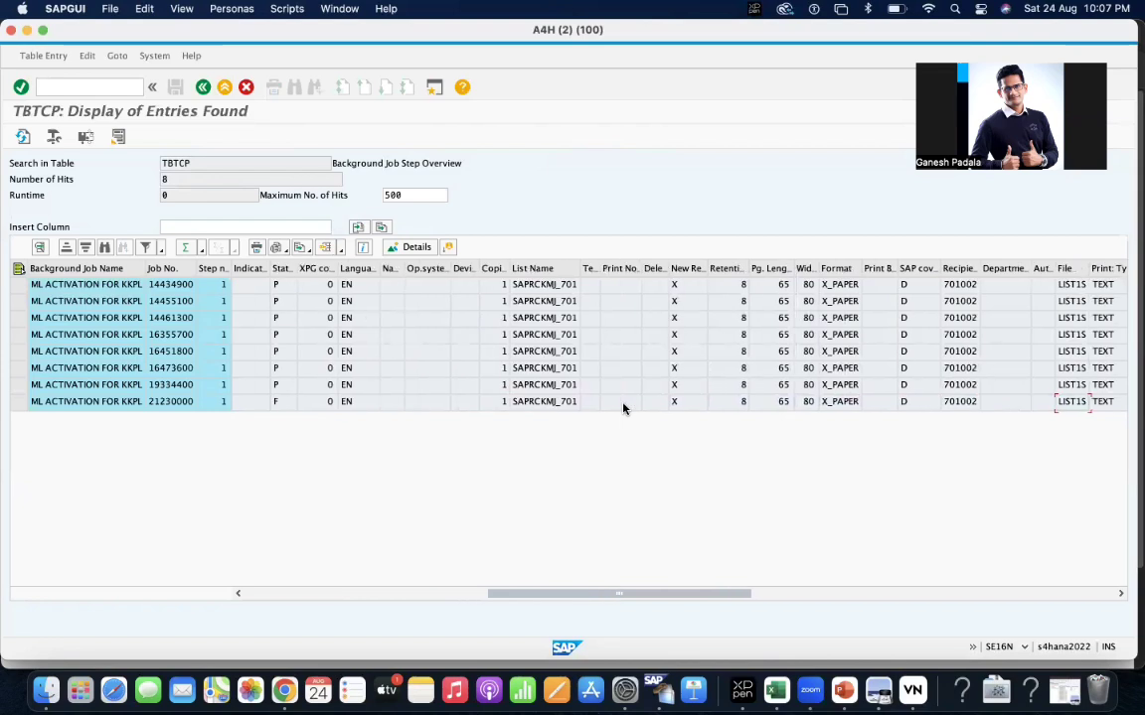
key(Right)
key(Right)
key(Right)
key(Right)
key(Right)
key(Right)
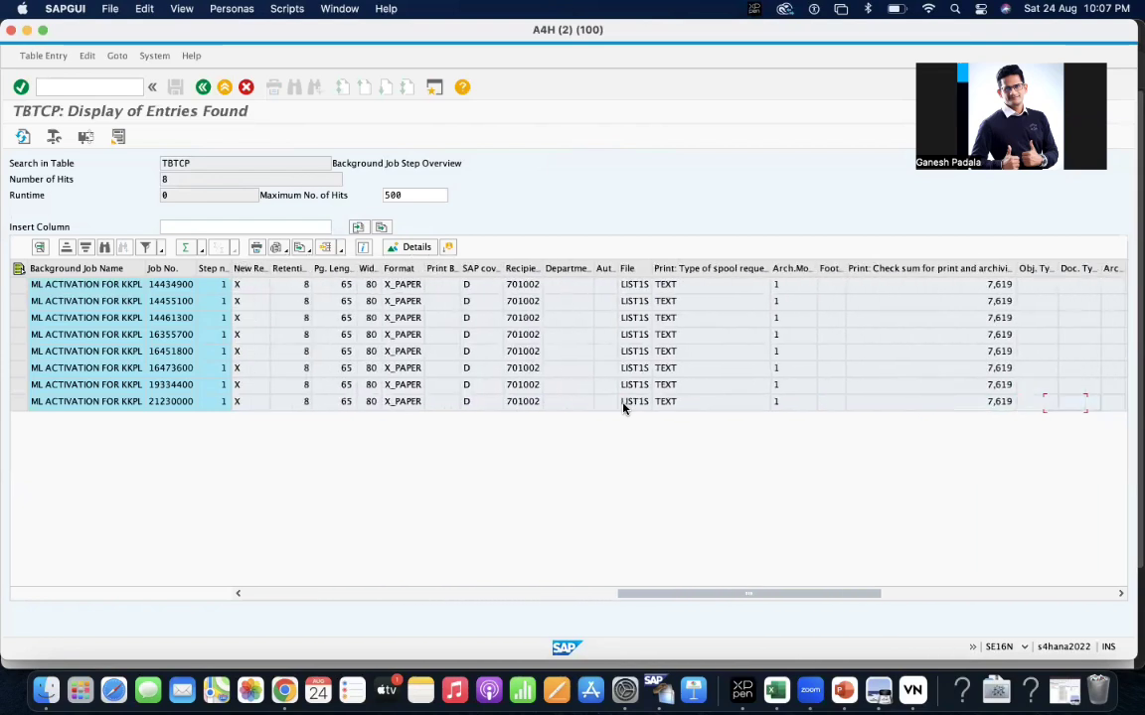
key(Right)
key(Right)
key(Right)
key(Right)
key(Right)
key(Right)
key(Right)
key(Right)
key(Right)
key(Right)
key(Right)
key(Right)
key(Right)
key(Right)
key(Right)
key(Right)
key(Right)
key(Right)
key(Right)
key(Right)
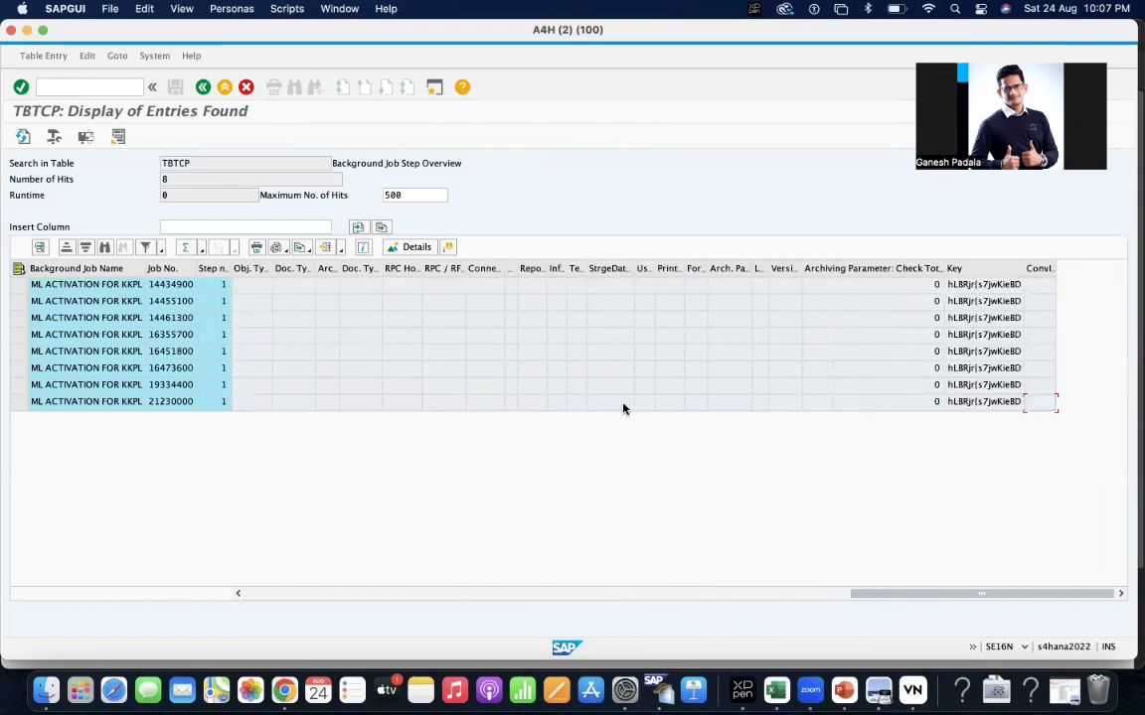
Widen the external program name column in the TBTCP results to show its full heading.
drag(914, 593, 129, 621)
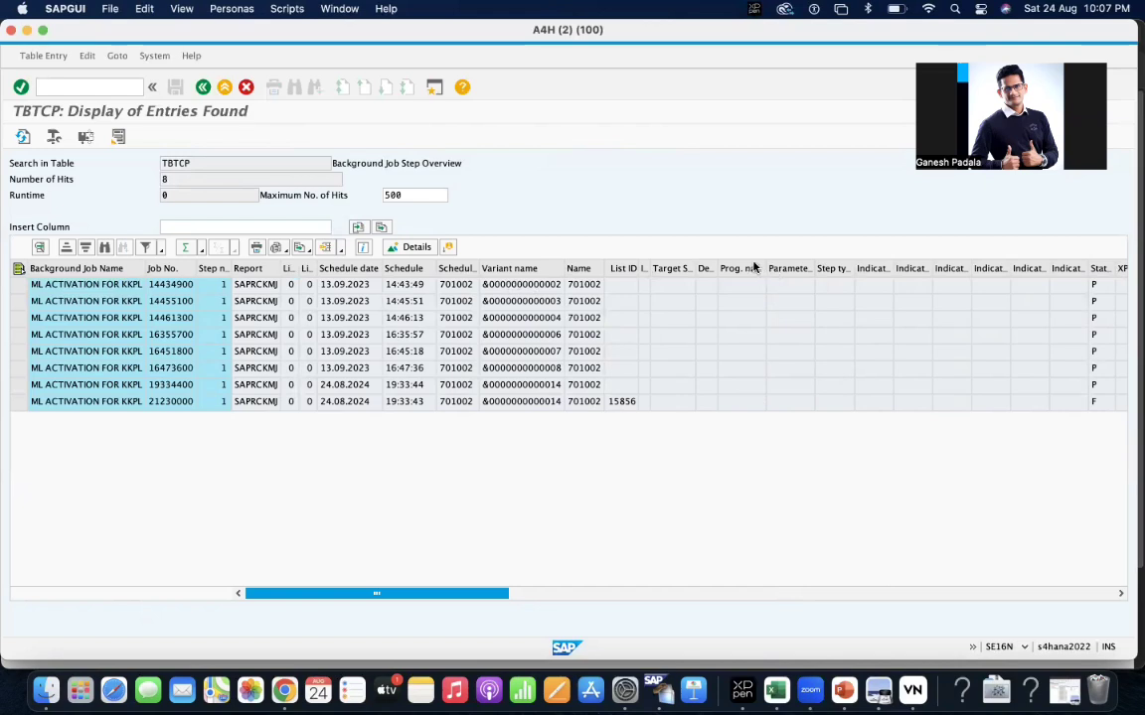
drag(764, 265, 836, 266)
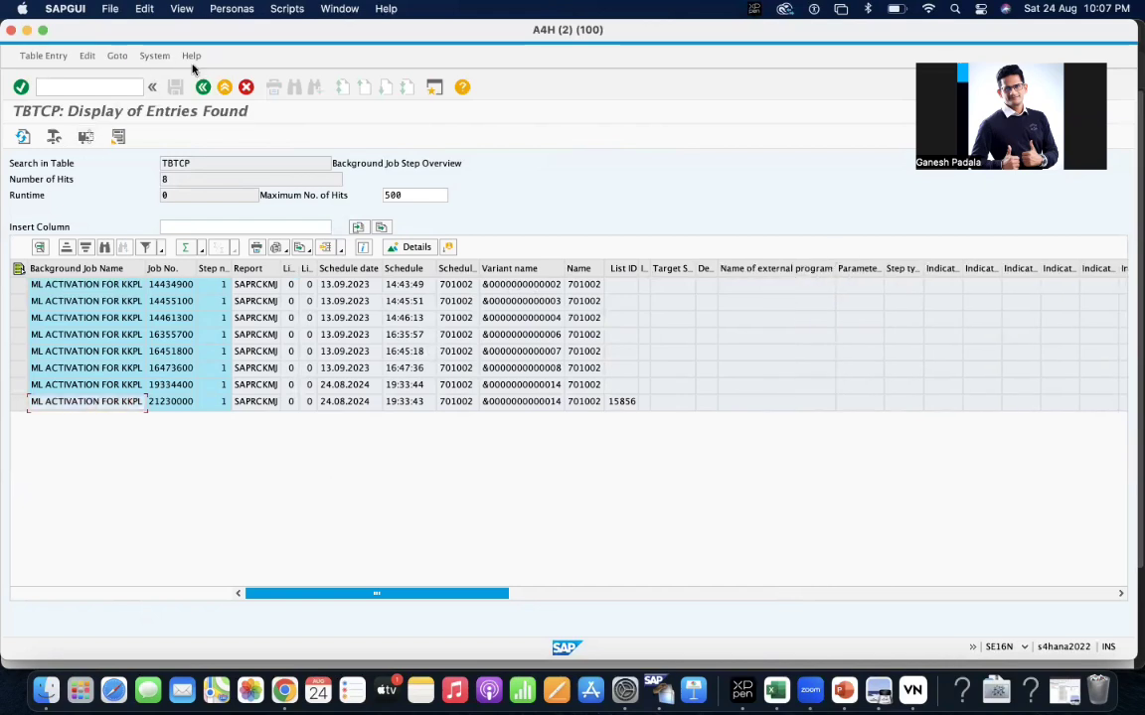
Switch to the SM37 session and display the step list of the ML ACTIVATION FOR KKPL job.
right_click(654, 688)
click(673, 518)
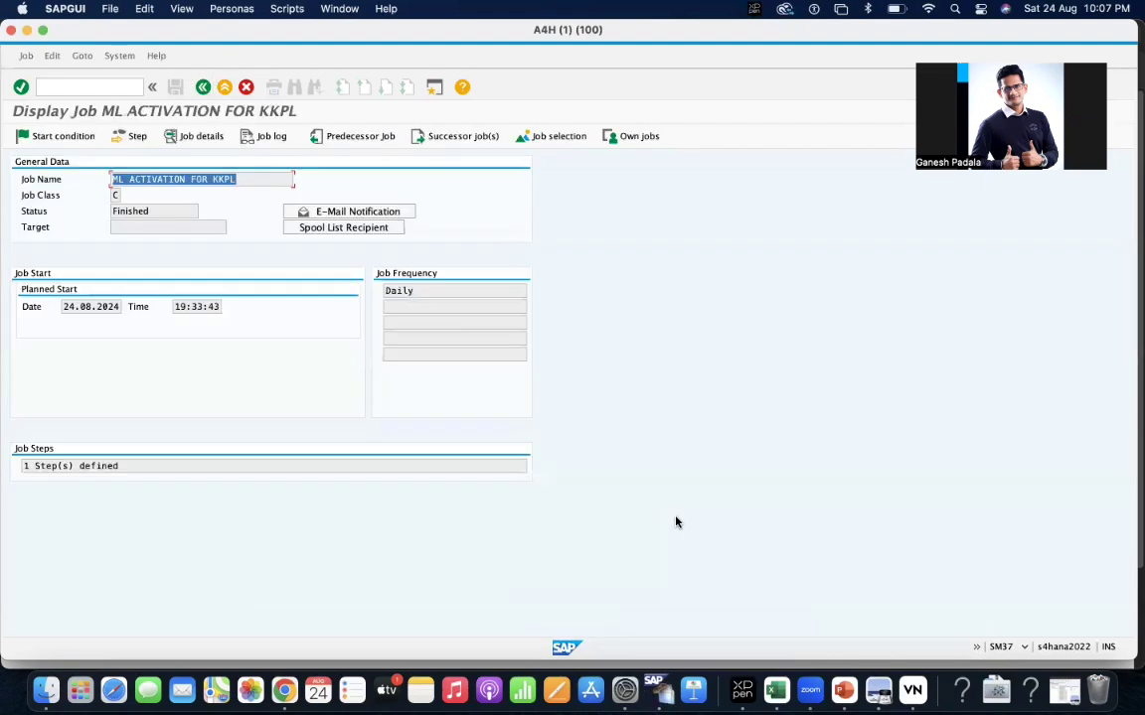
click(128, 136)
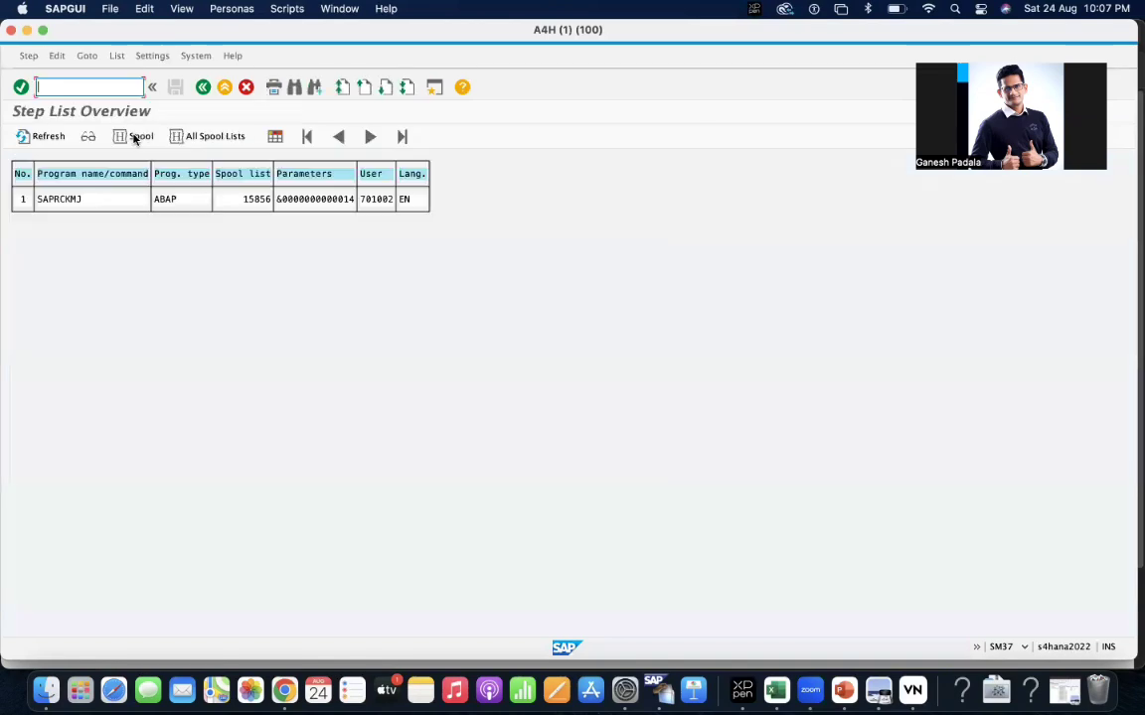
Select the program name SAPRCKMJ in the job's step list.
click(78, 198)
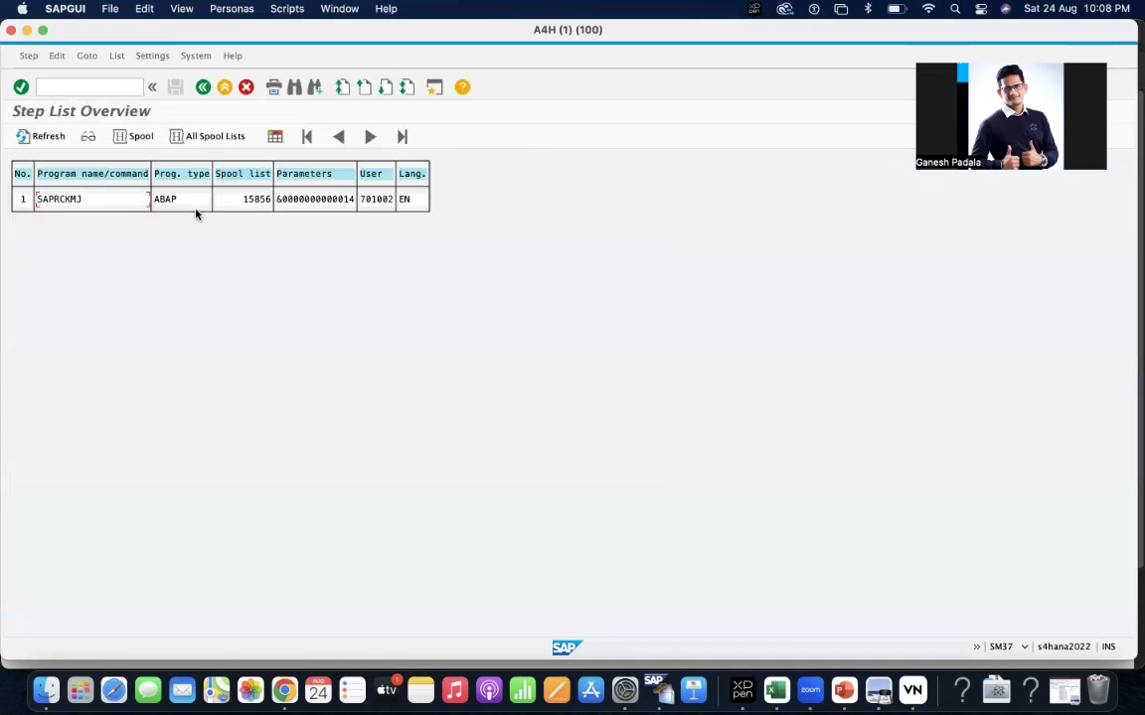
click(77, 208)
click(77, 201)
drag(77, 202, 12, 206)
drag(95, 194, 18, 205)
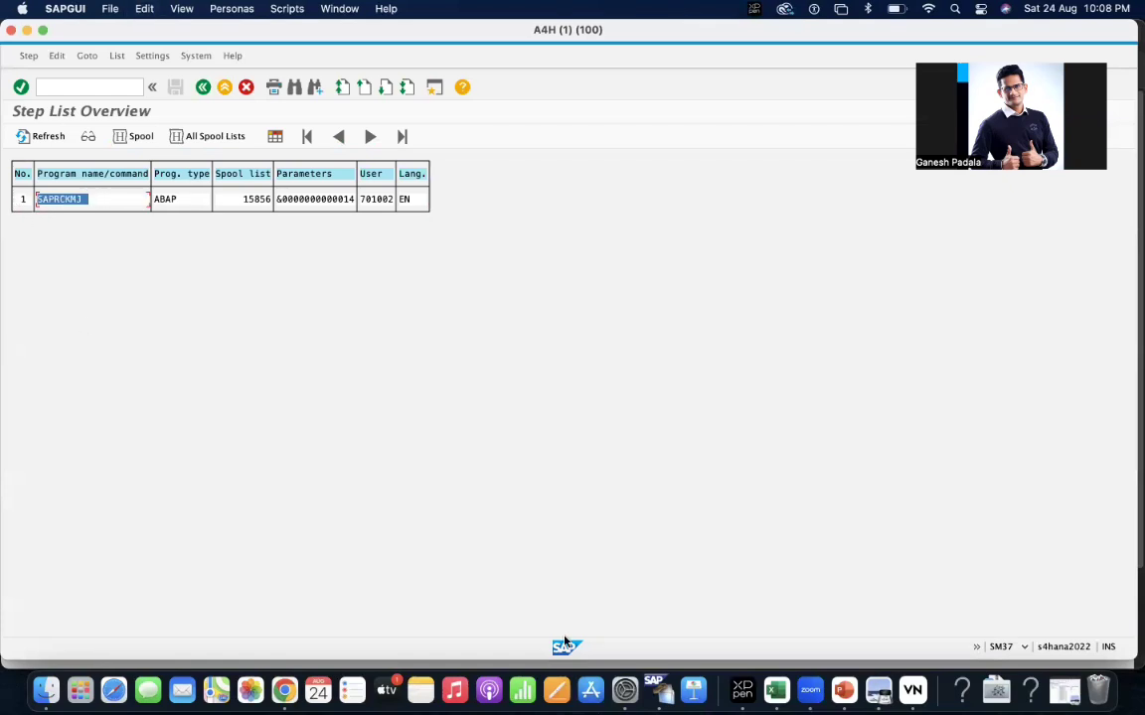
Switch to the session with the TBTCP results and widen the Report column.
right_click(667, 695)
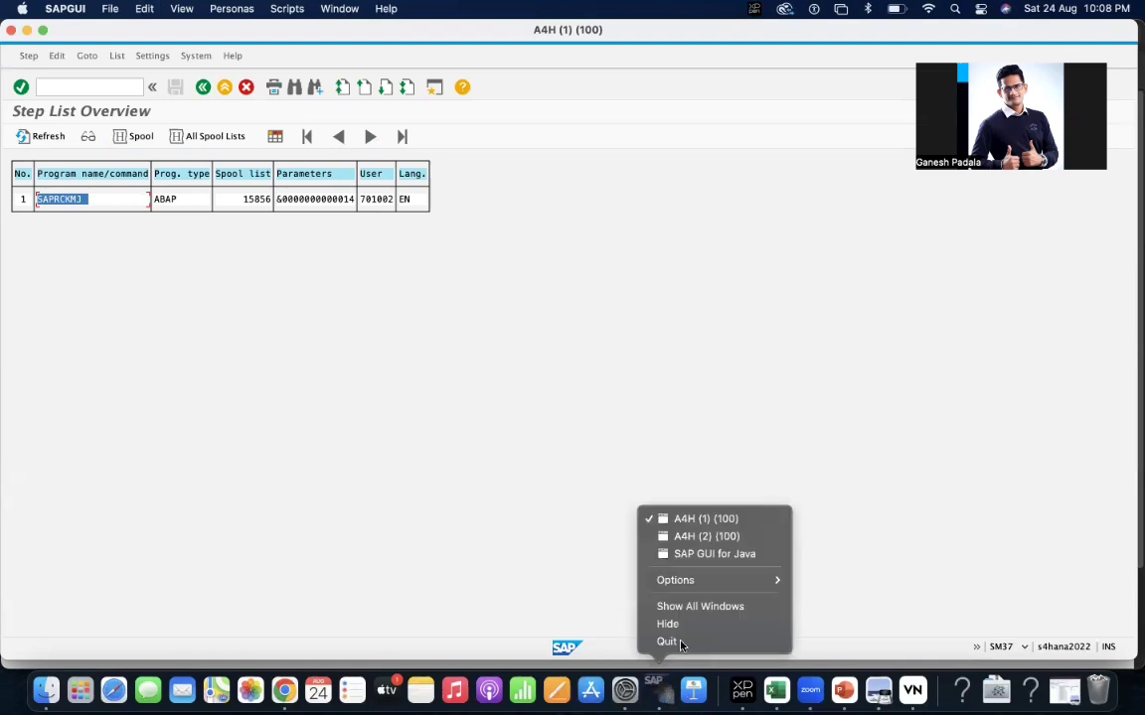
click(682, 534)
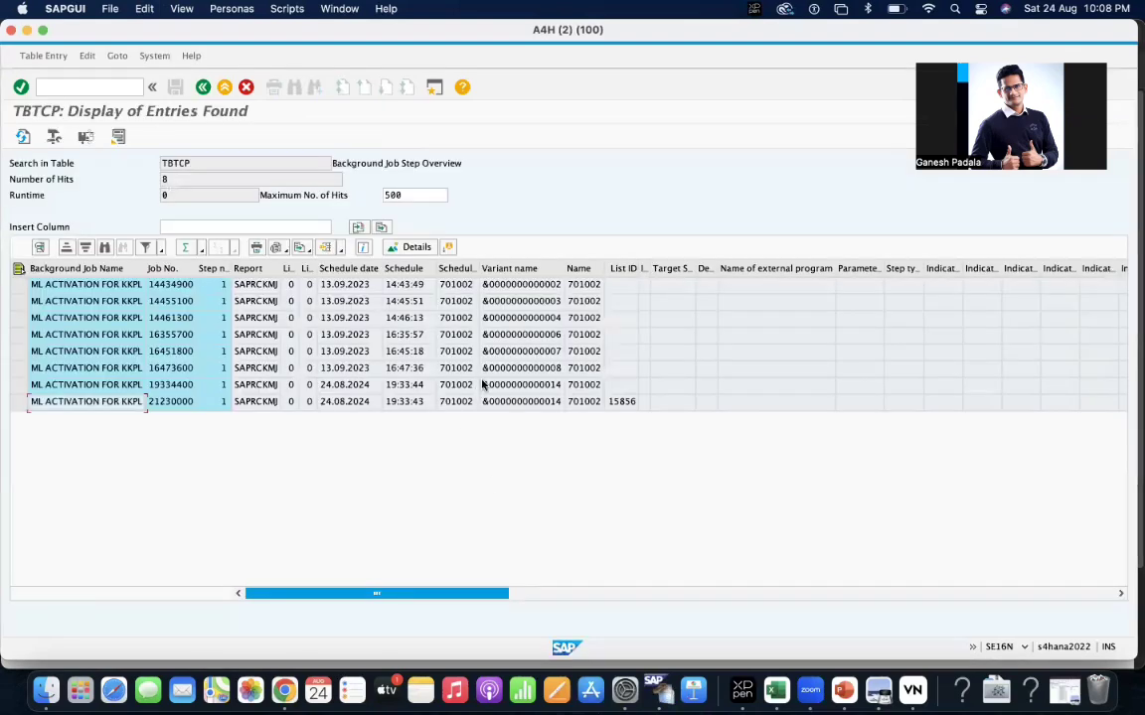
drag(282, 269, 366, 272)
click(366, 272)
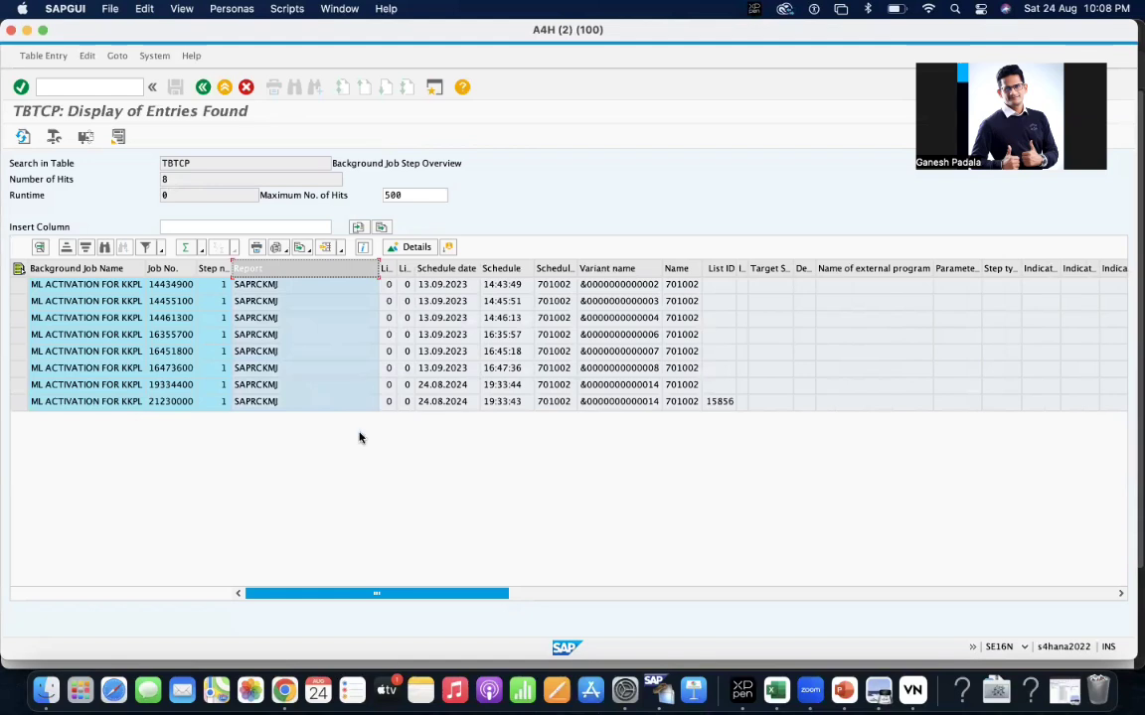
Highlight the background job name, report, variant name and background user name columns in turn in the TBTCP results.
click(77, 269)
click(264, 269)
click(602, 269)
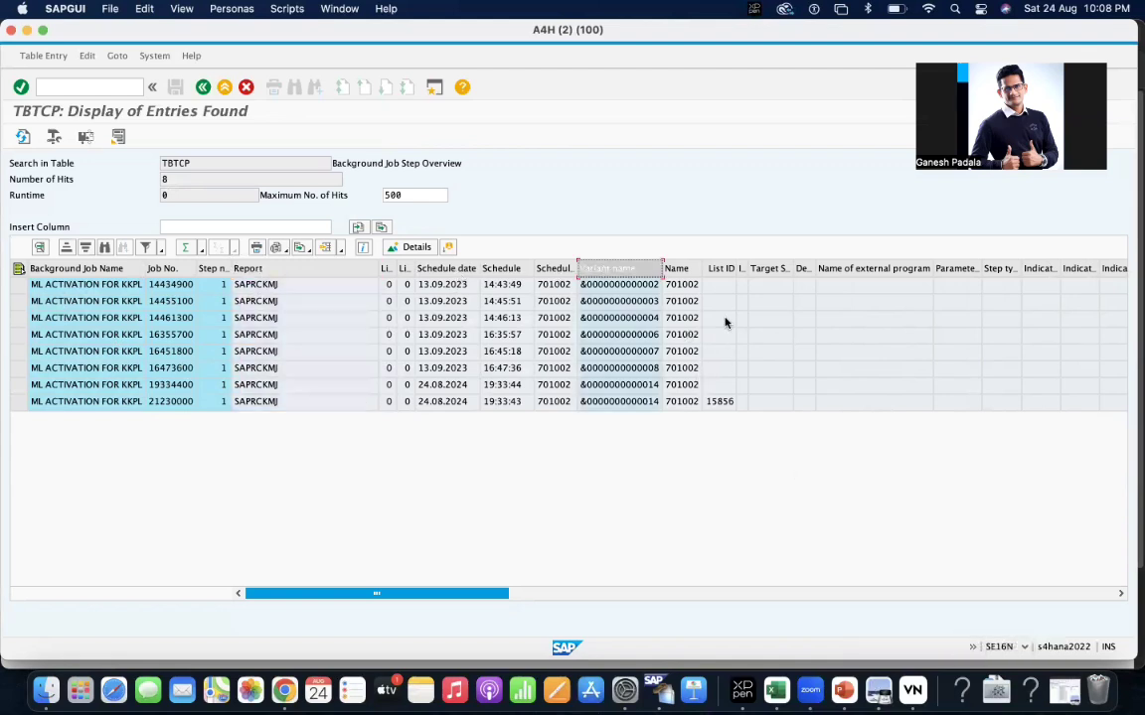
click(681, 268)
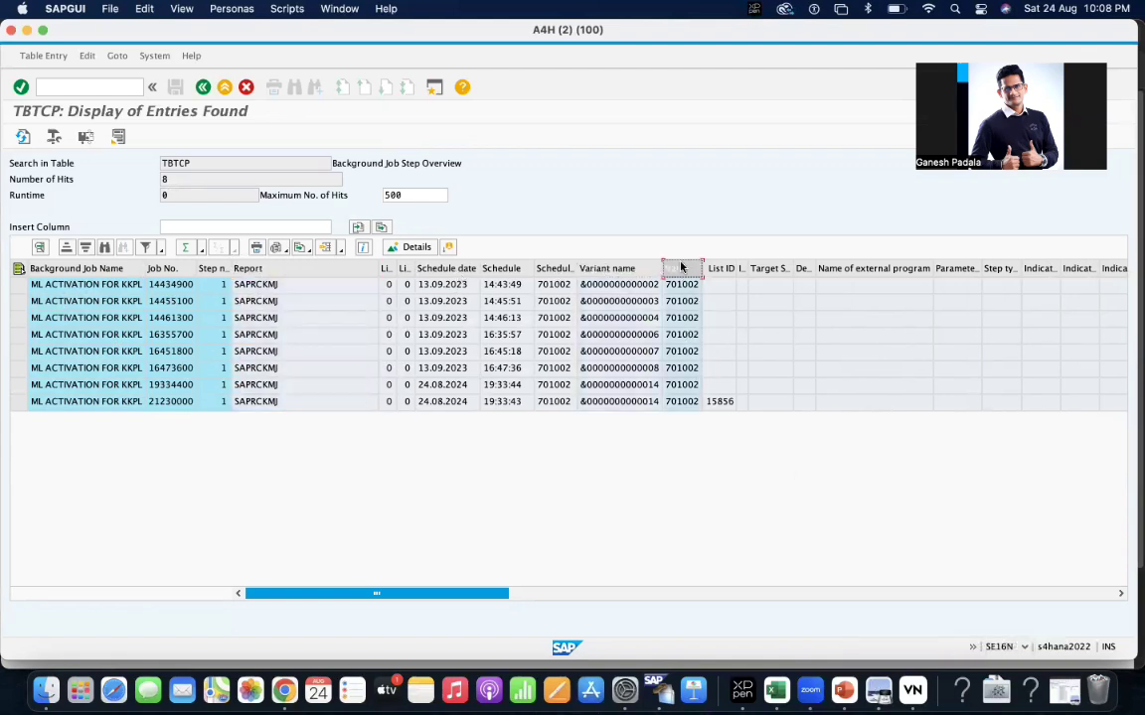
Widen the Recipient column in the TBTCP results to show its full heading.
click(1120, 593)
click(1119, 595)
click(1120, 595)
click(1121, 594)
click(1121, 594)
click(1122, 594)
click(1122, 595)
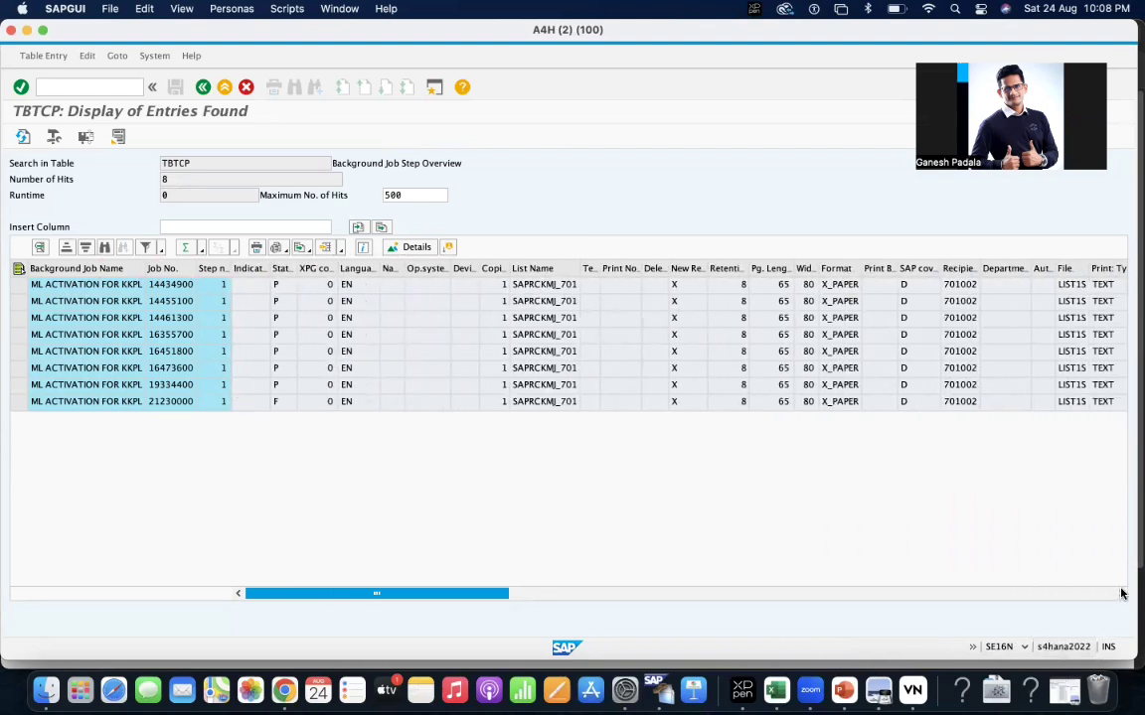
click(1121, 594)
scroll(1122, 594, right, 10)
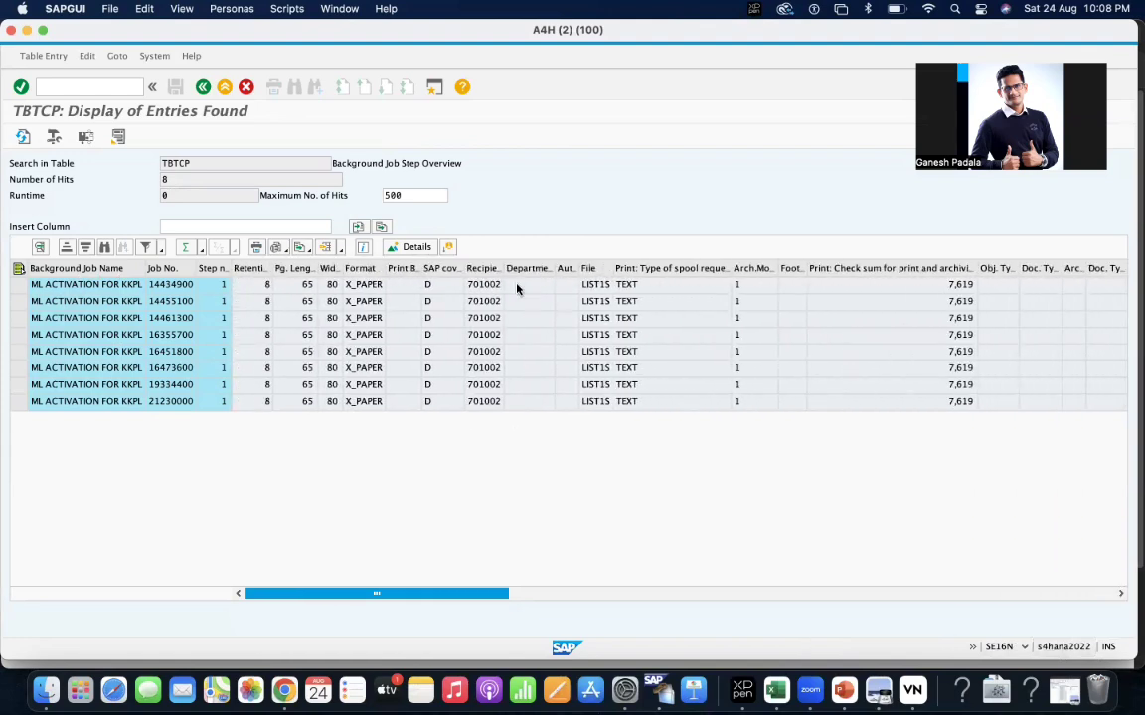
drag(504, 268, 571, 268)
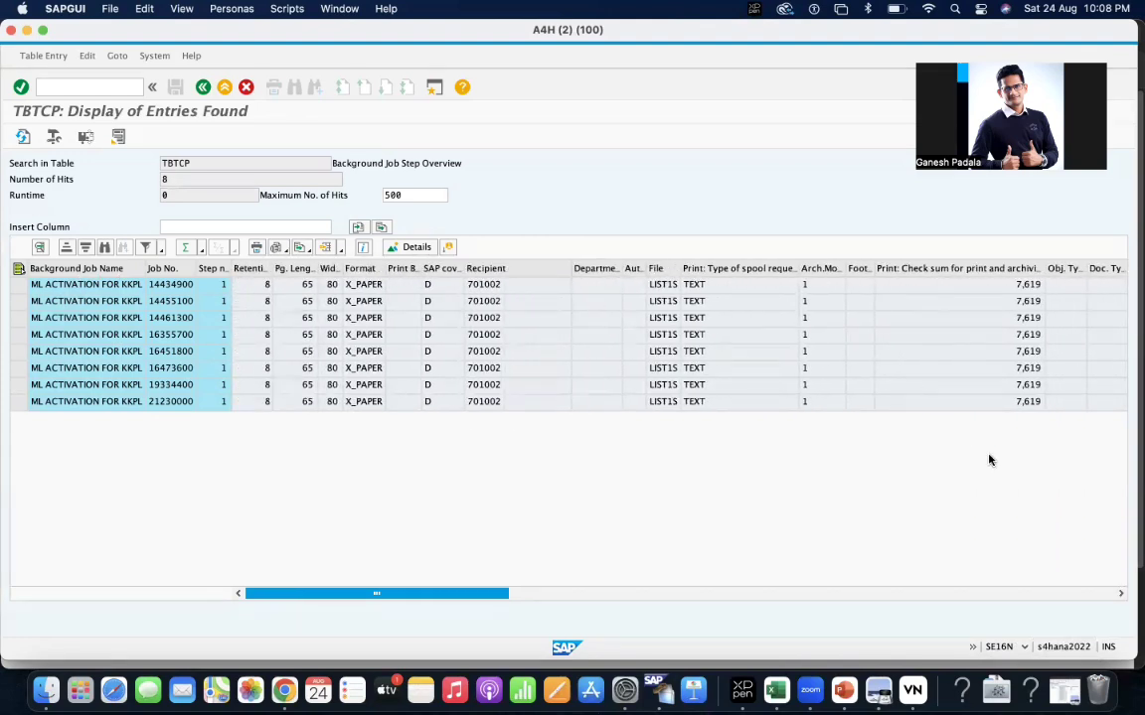
Look over the remaining TBTCP columns, then leave the table display for the SAP Easy Access screen.
scroll(1121, 594, right, 10)
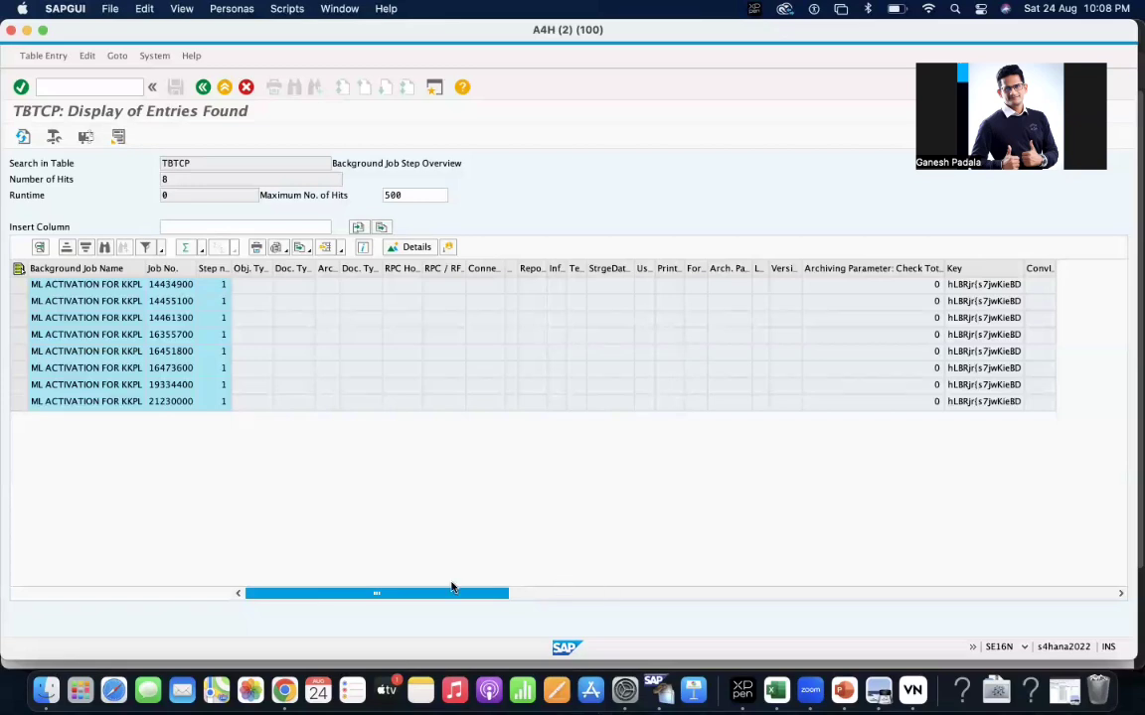
drag(432, 590, 299, 593)
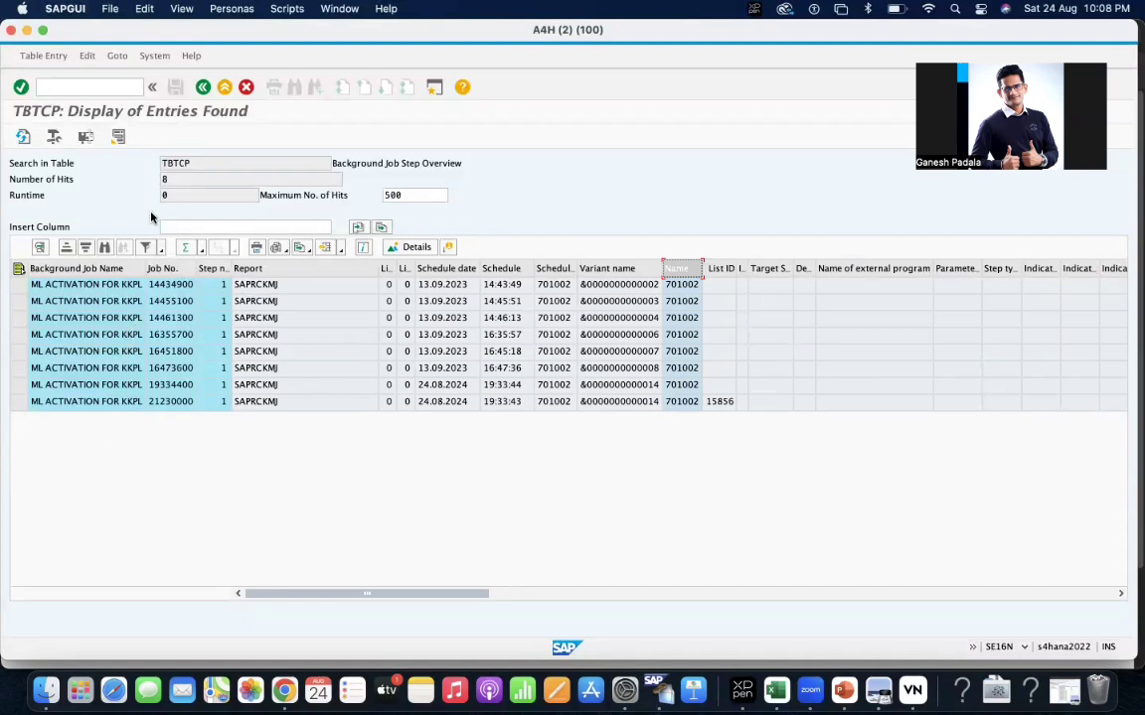
click(203, 88)
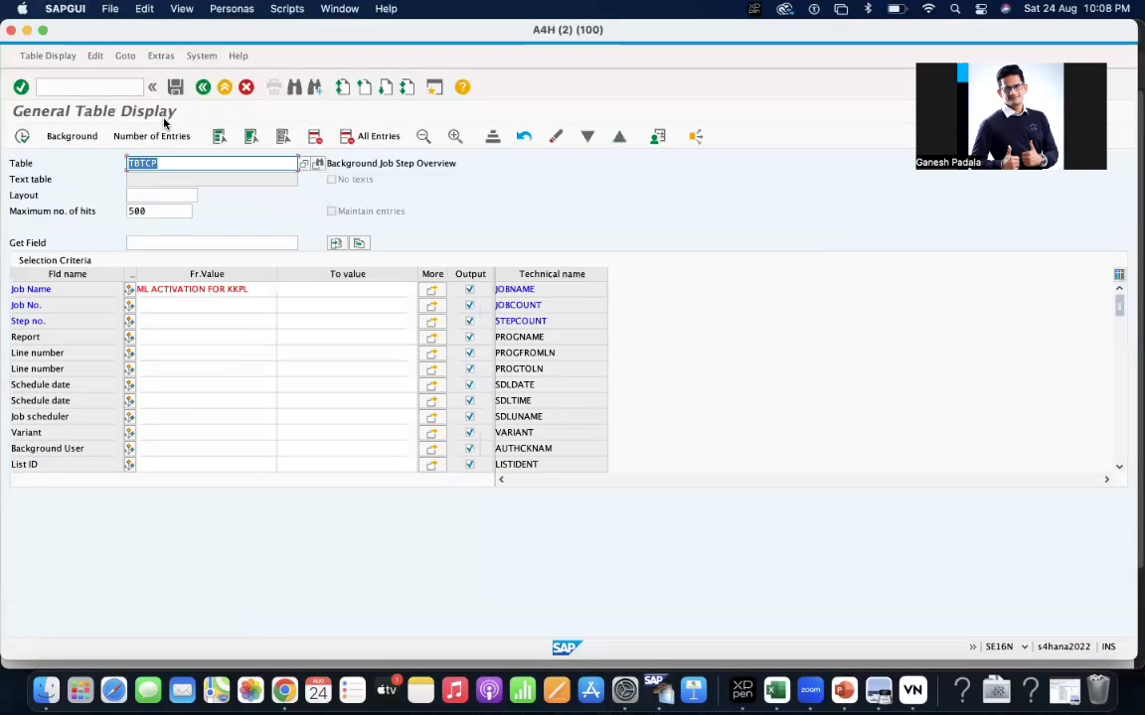
click(204, 87)
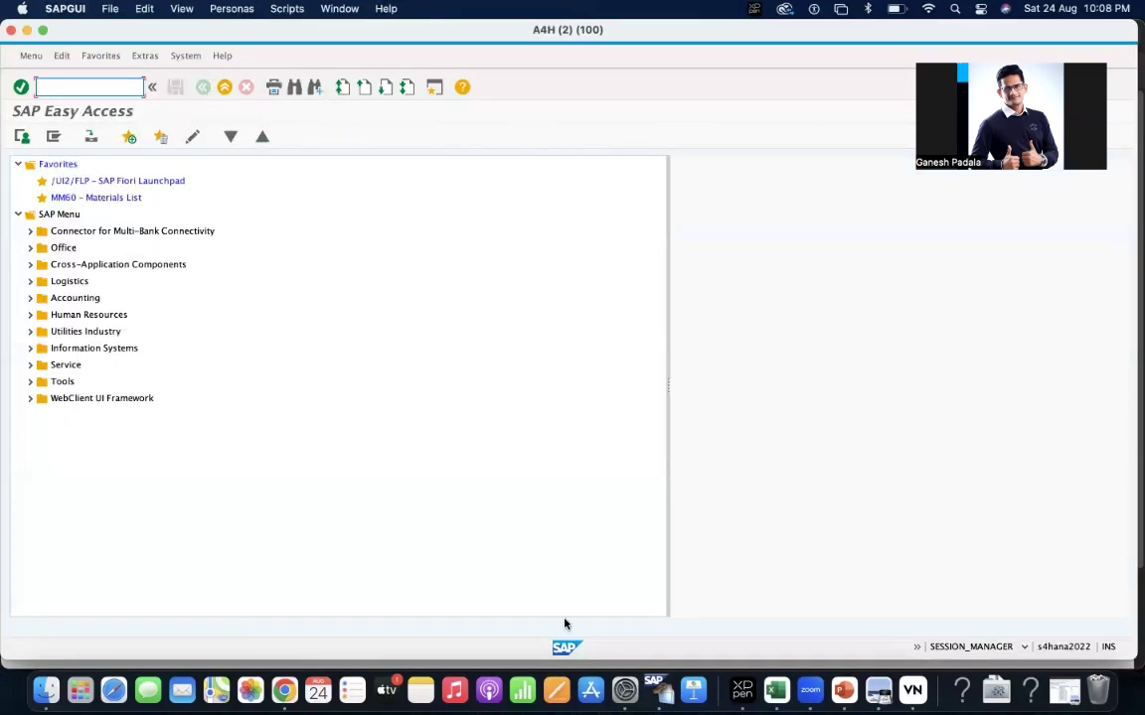
Switch to the SM37 session and return from the step list to the Simple Job Selection screen.
right_click(659, 691)
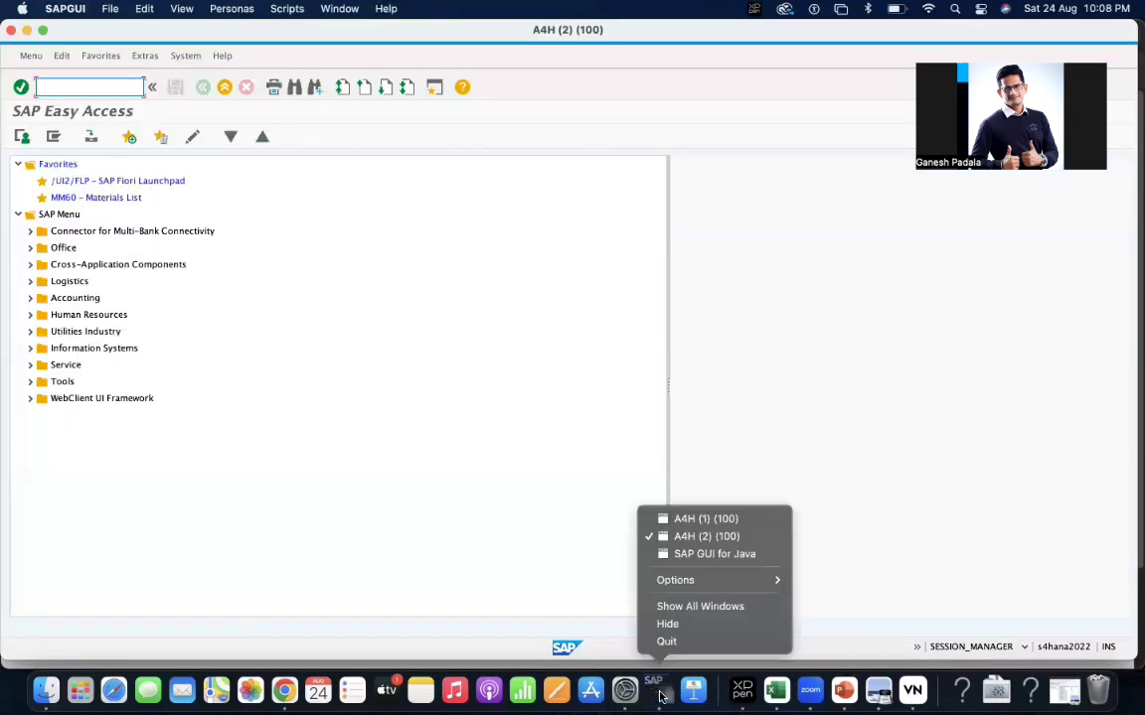
click(706, 519)
click(201, 89)
click(202, 89)
click(201, 87)
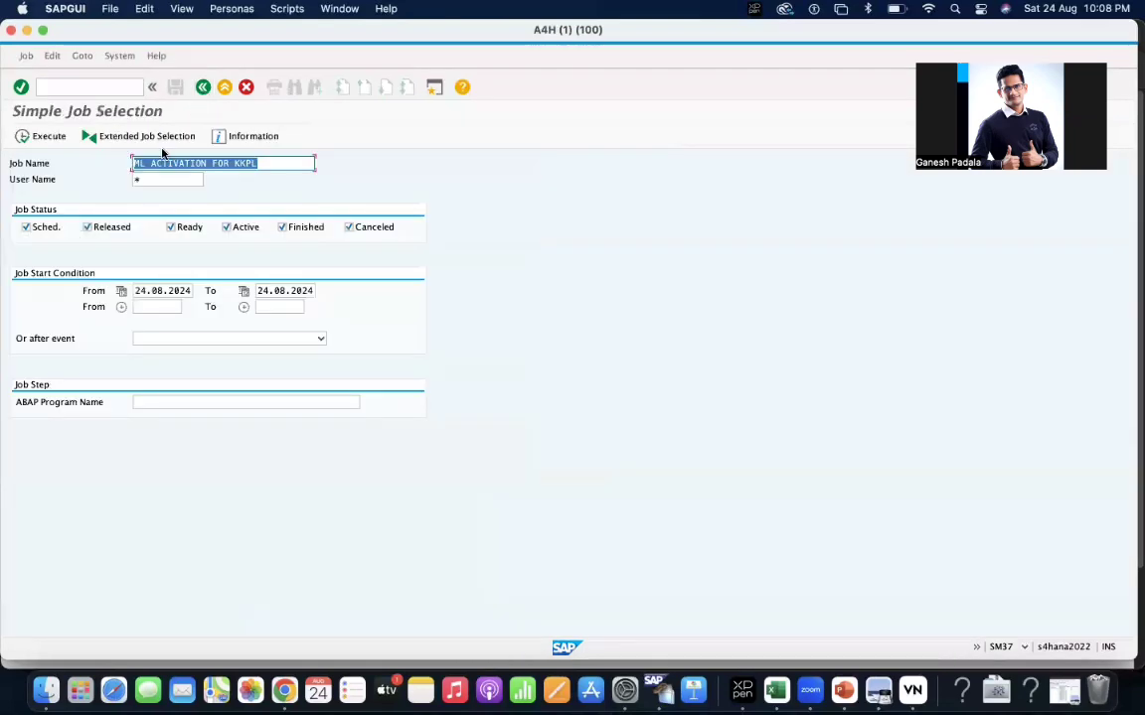
Search for jobs named *ML* by any user with only the Canceled status selected.
text(*)
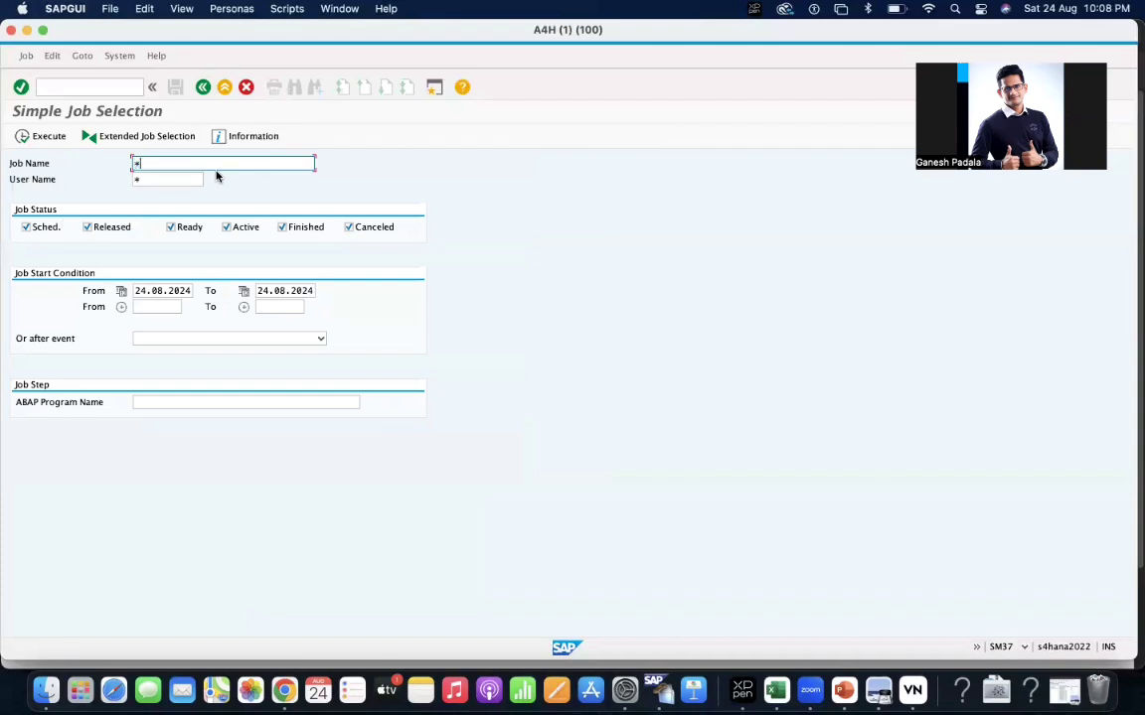
text(ML*)
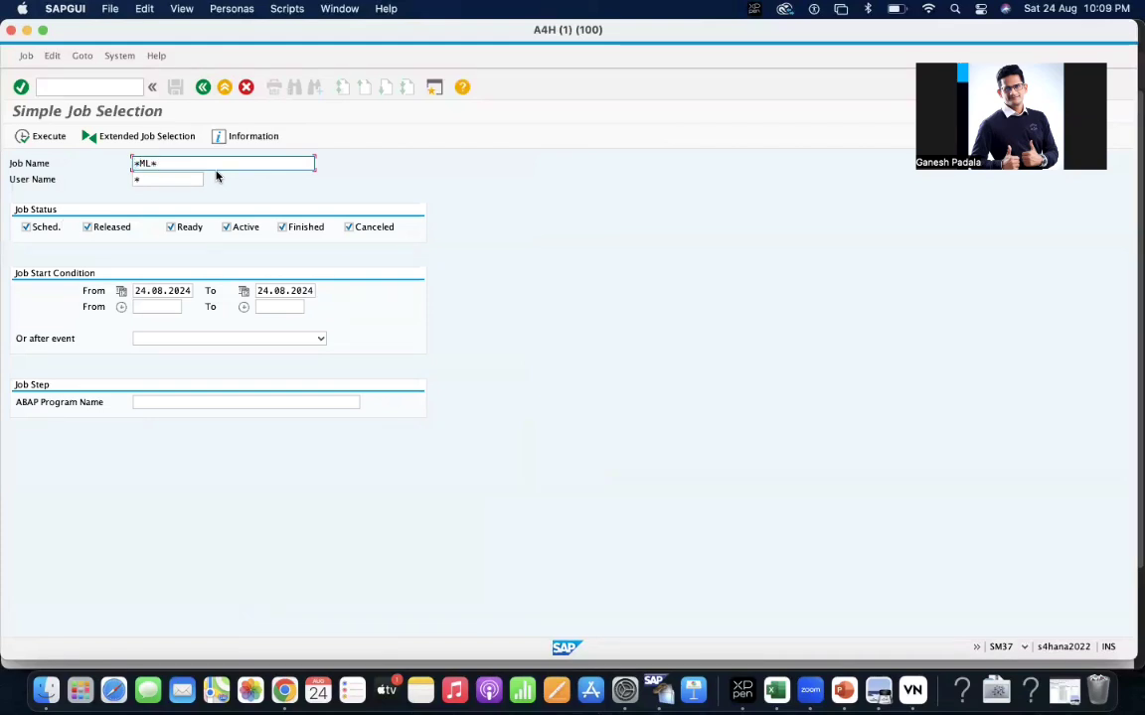
click(26, 227)
click(87, 228)
click(173, 228)
click(228, 227)
click(284, 229)
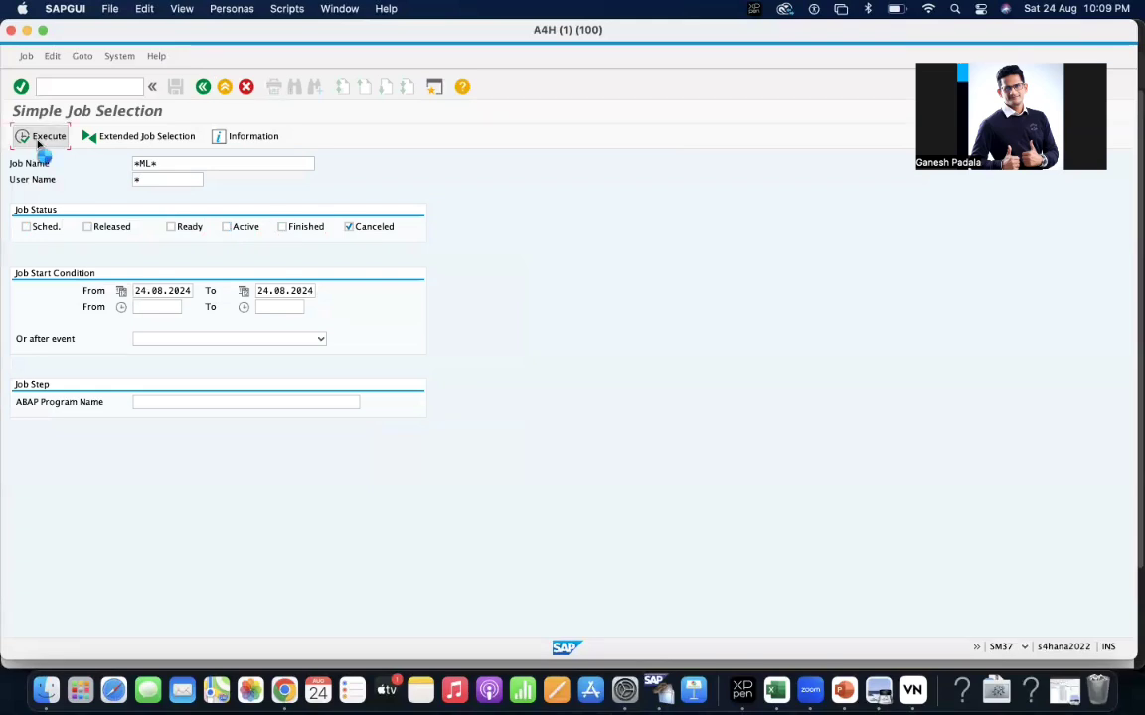
click(41, 138)
Replace the Canceled status with Finished and run the *ML* job search again.
click(348, 227)
click(282, 228)
click(23, 139)
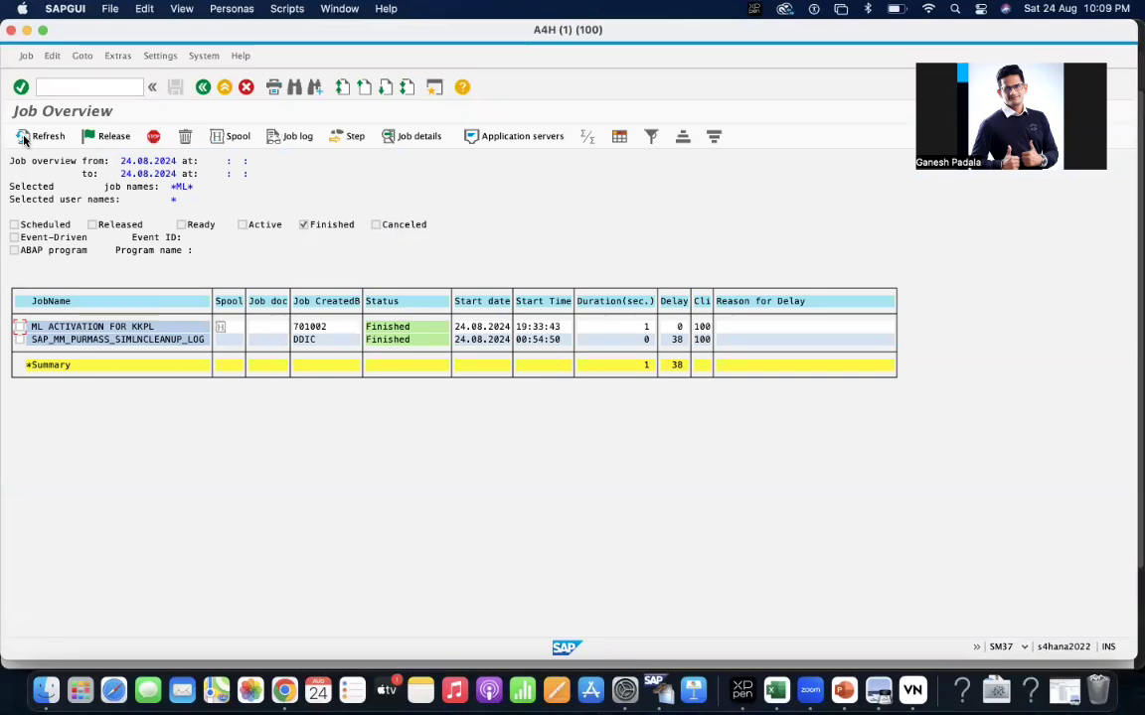
Display the job SAP_MM_PURMASS_SIMLNCLEANUP_LOG and examine its job frequency.
click(18, 339)
double_click(100, 342)
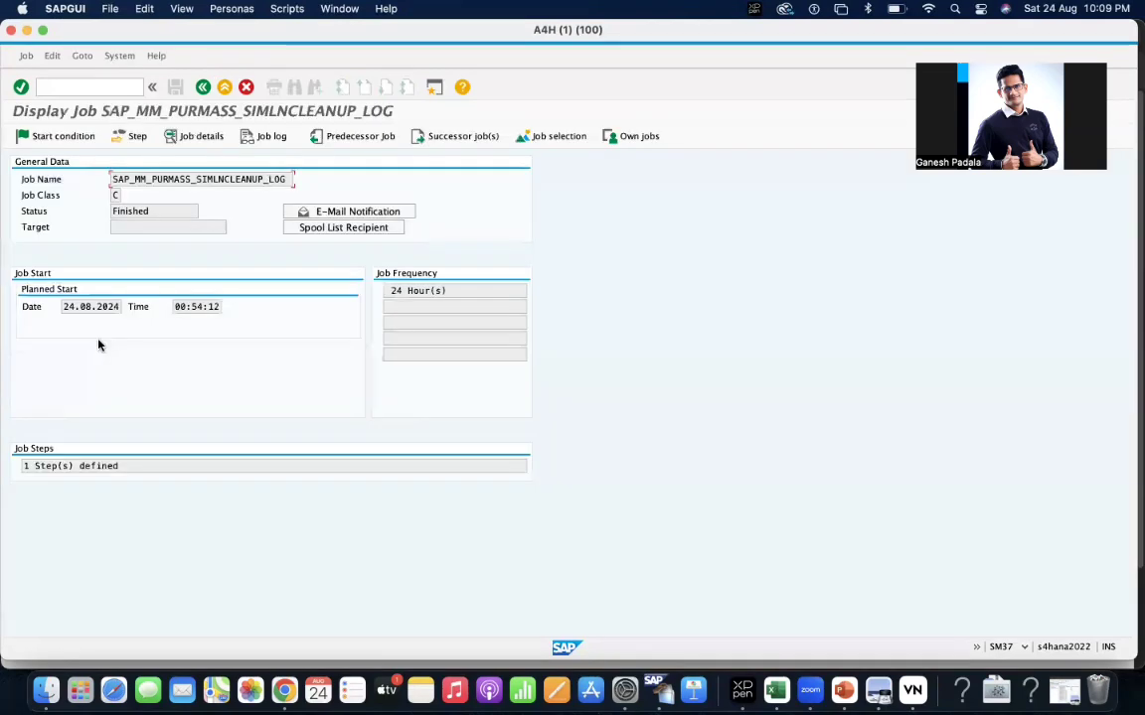
drag(465, 291, 333, 295)
click(487, 293)
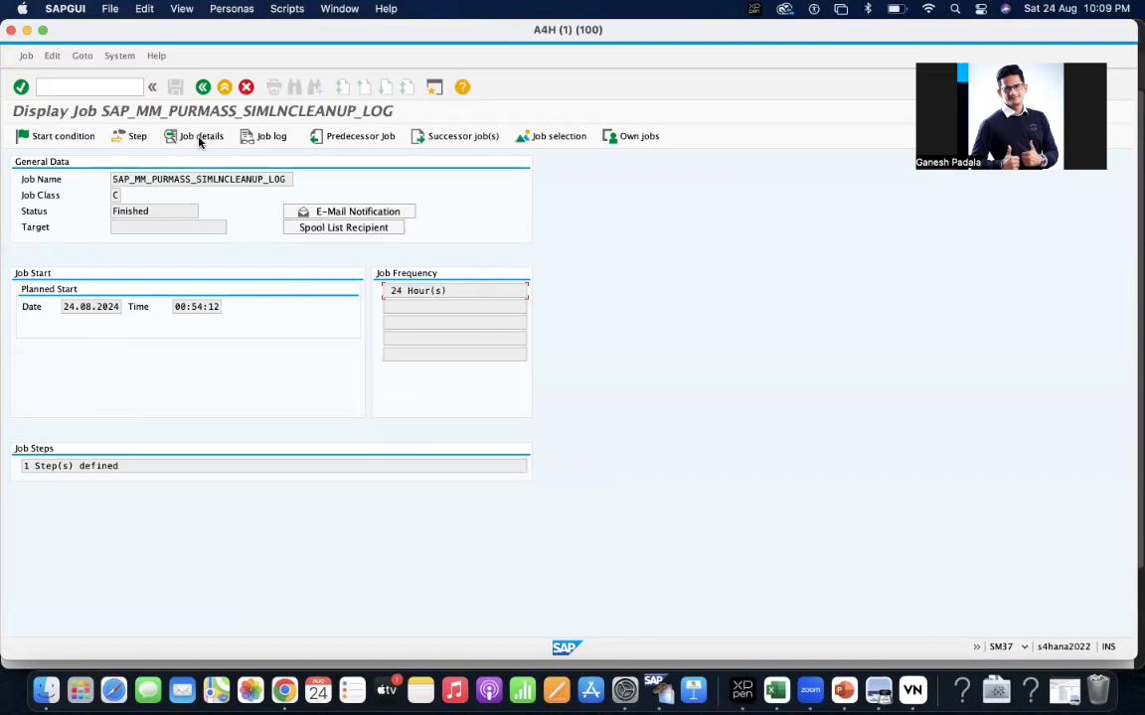
Check the program name and user in the cleanup job's step list, then return to the job overview.
click(139, 138)
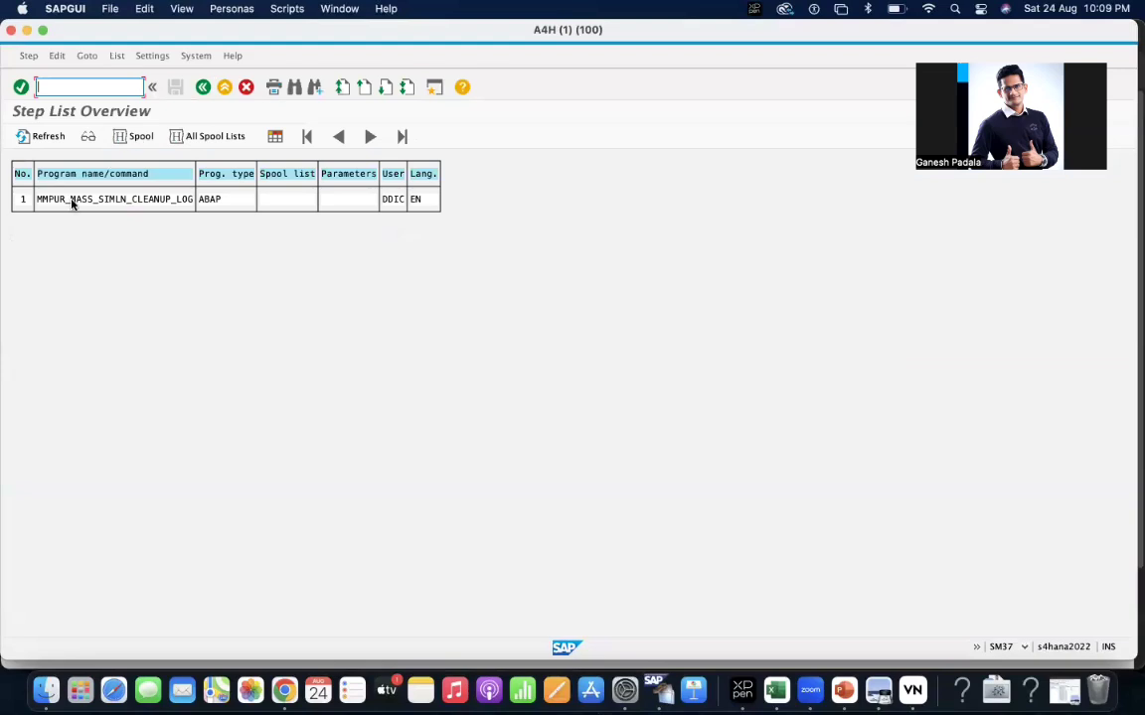
click(71, 202)
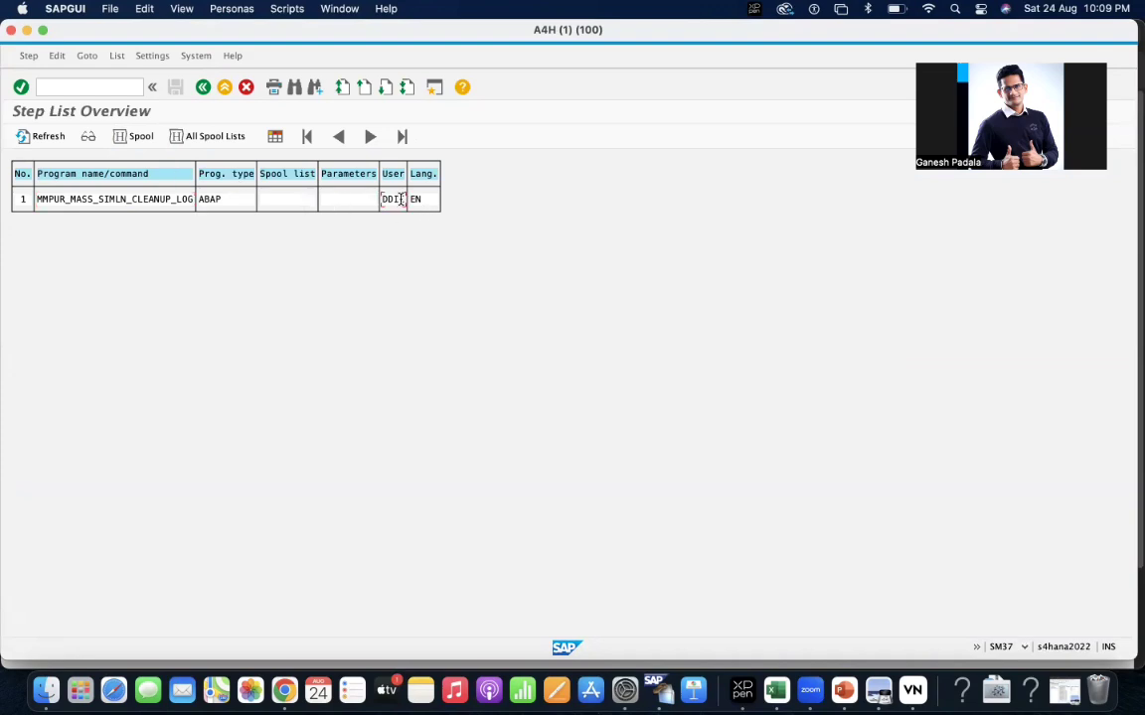
click(201, 88)
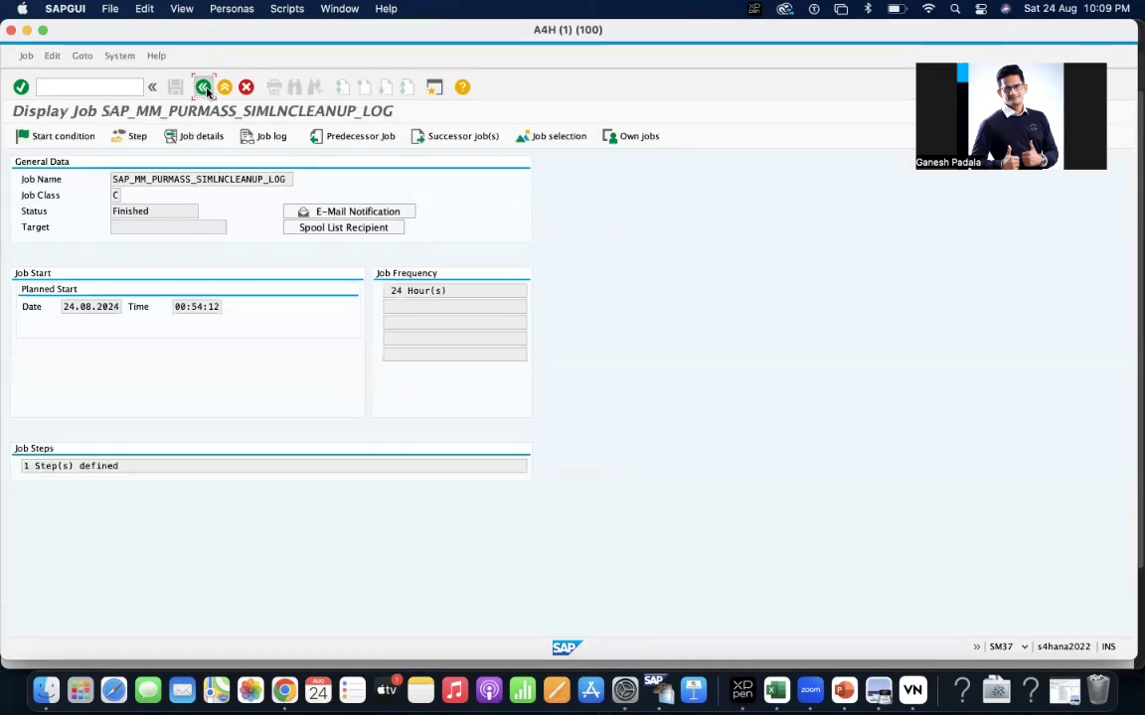
click(203, 87)
Display the ML ACTIVATION FOR KKPL job and check the parameters in its step list.
click(19, 326)
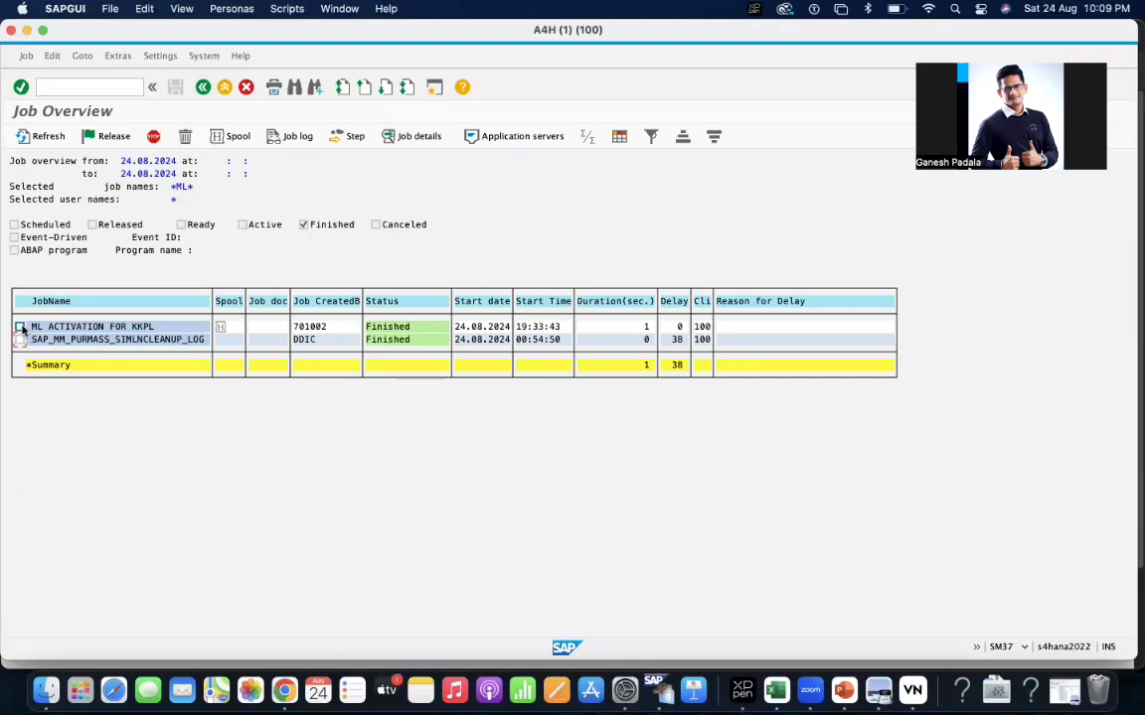
double_click(100, 326)
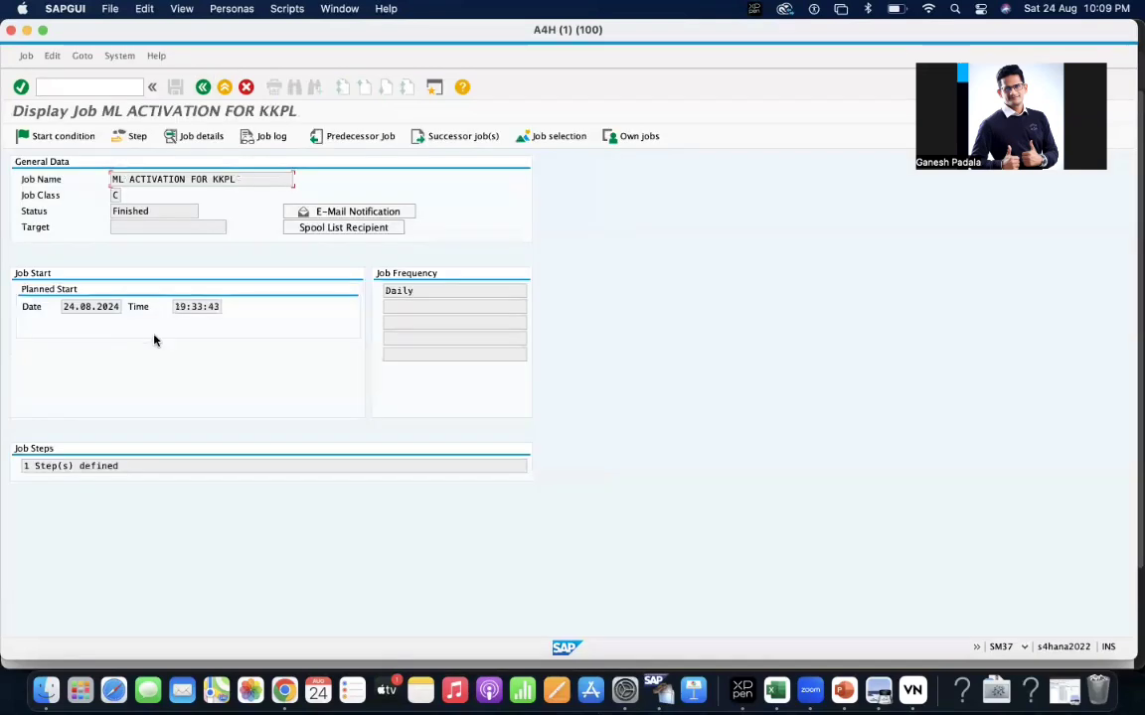
click(133, 138)
click(296, 203)
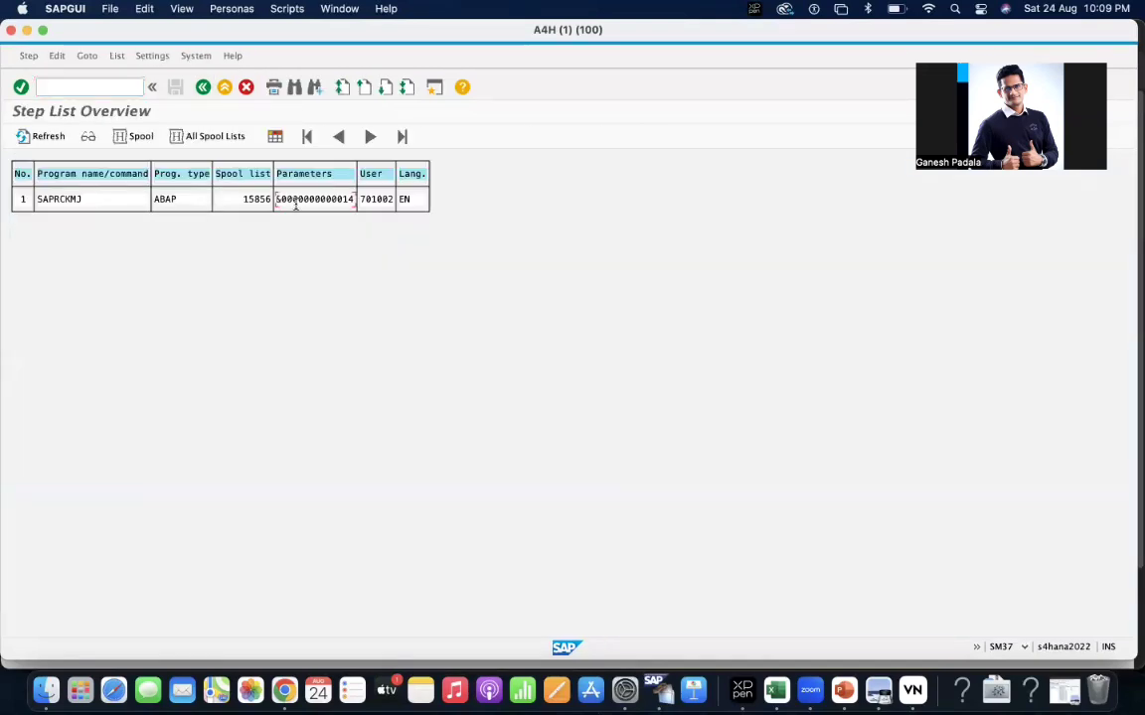
click(202, 87)
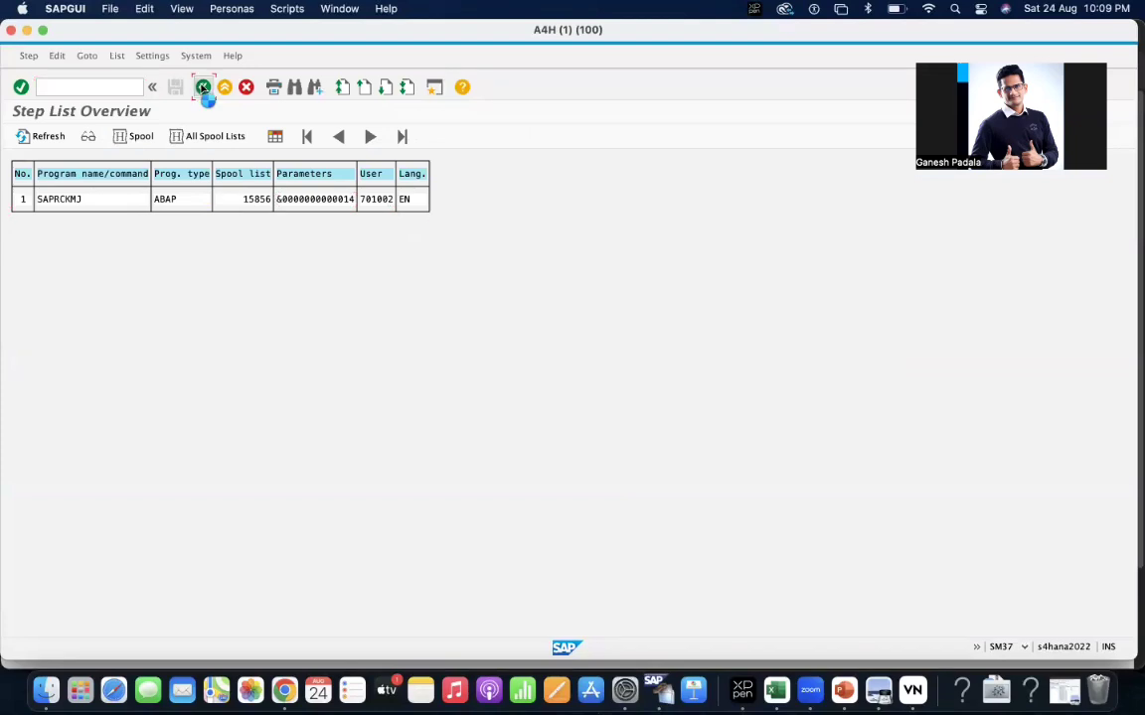
Examine the schedule, last-changed, job name and work process fields in the ML ACTIVATION FOR KKPL job details.
click(190, 136)
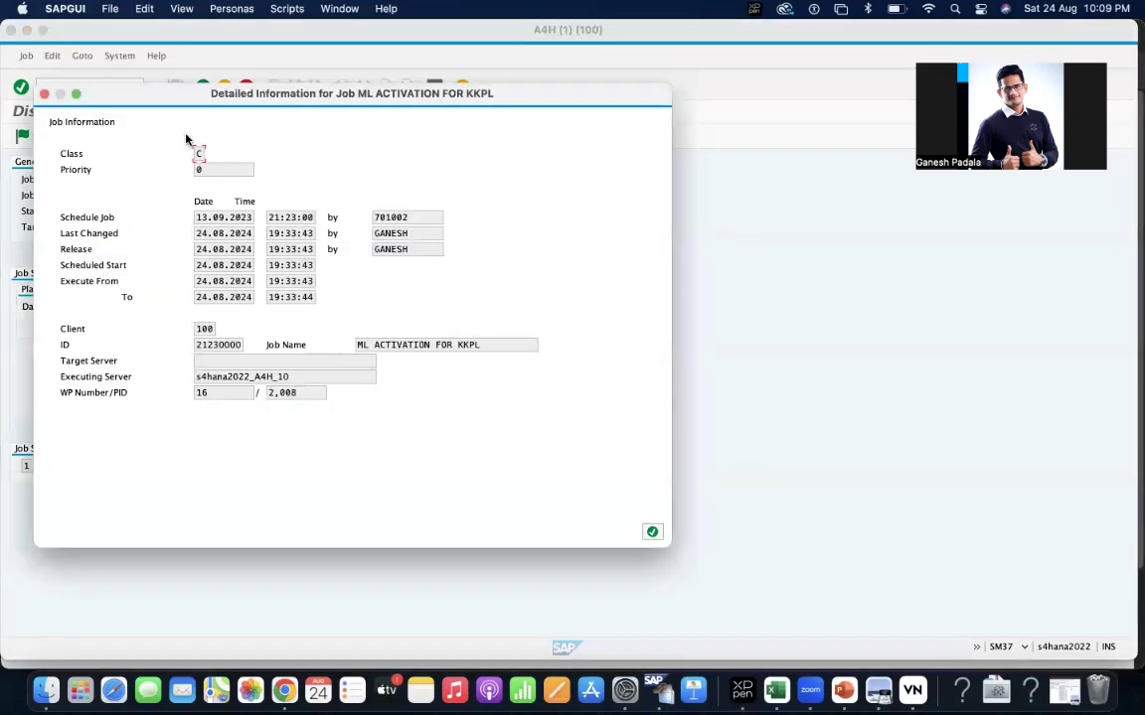
click(209, 220)
drag(196, 232, 279, 230)
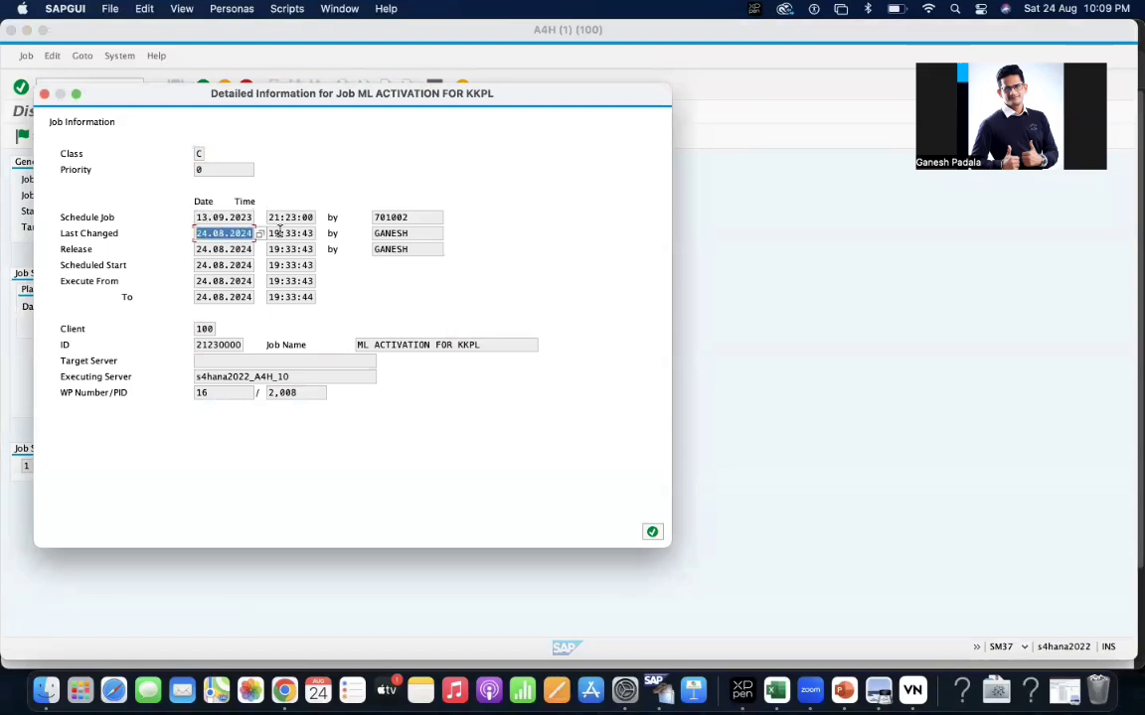
drag(375, 233, 409, 233)
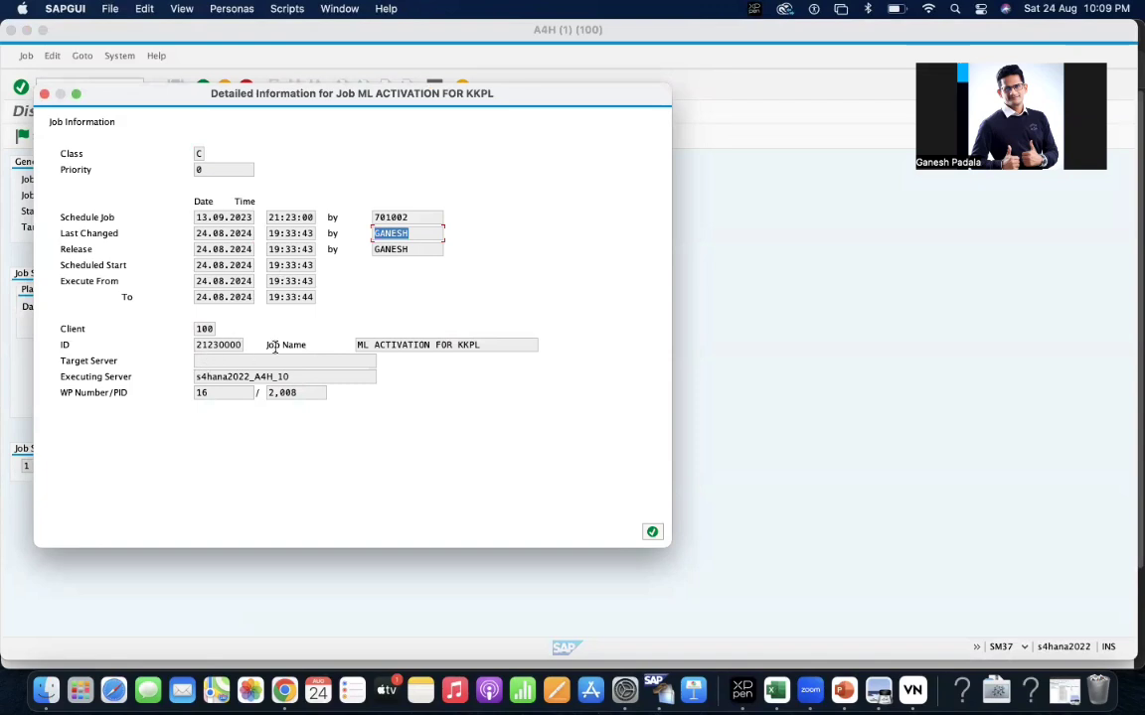
drag(481, 344, 372, 343)
click(284, 390)
click(652, 531)
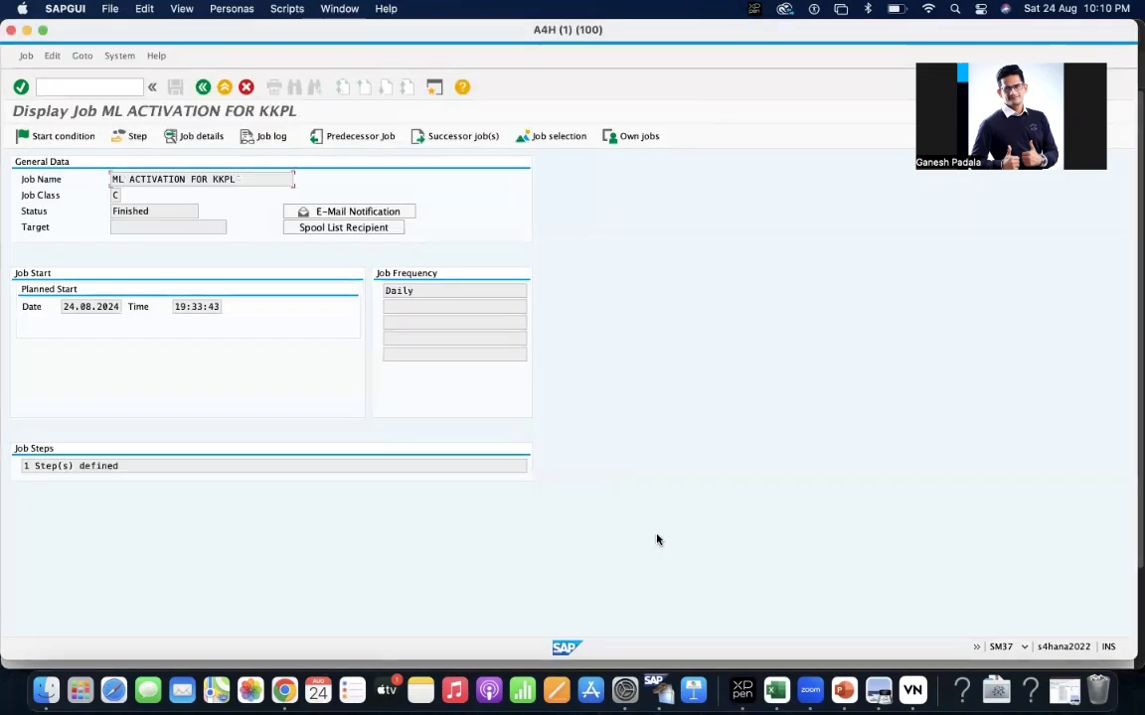
Review the job log entries of ML ACTIVATION FOR KKPL, then return to the job overview.
click(267, 140)
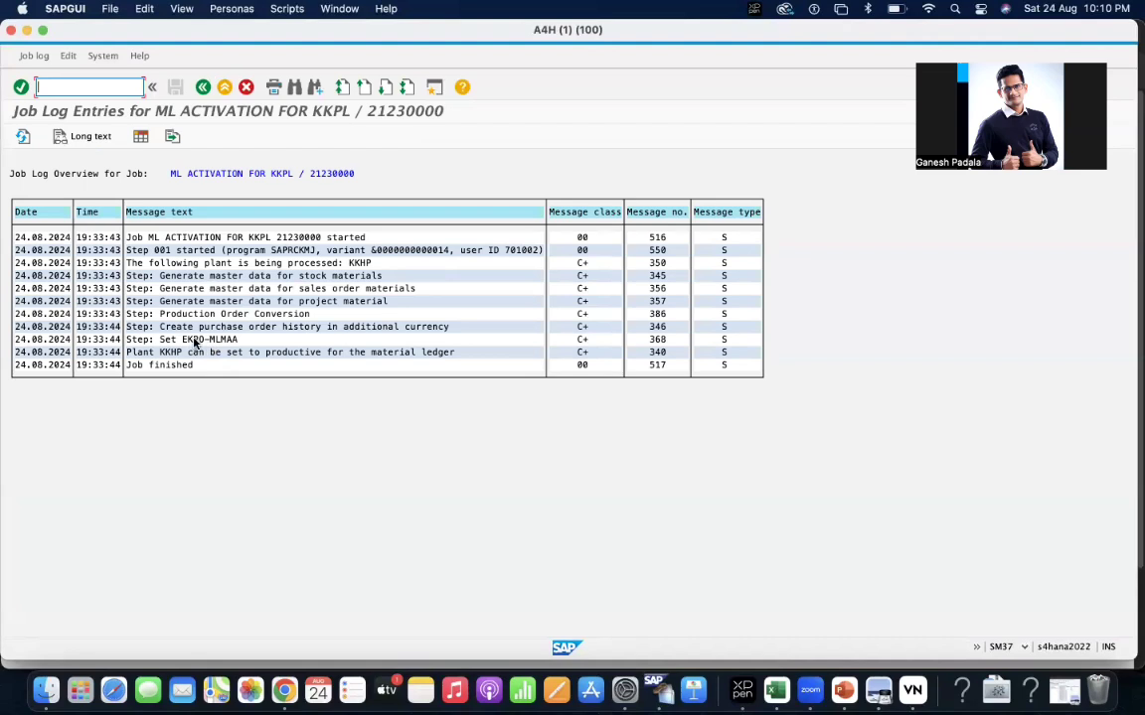
click(203, 89)
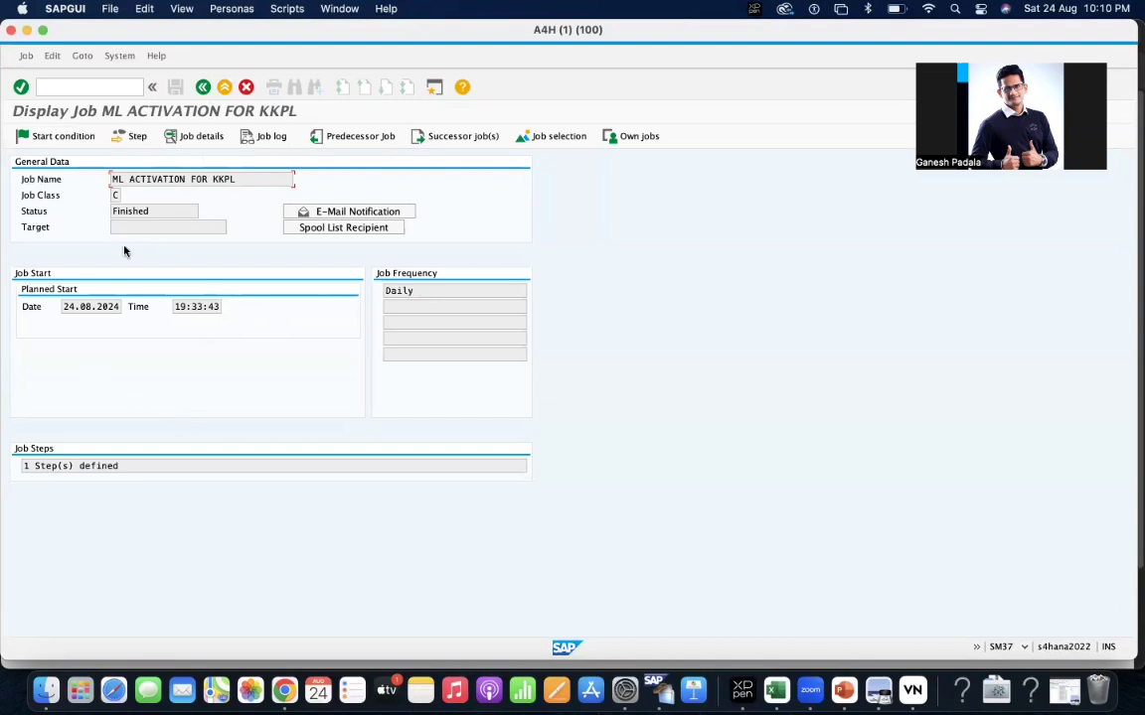
click(202, 88)
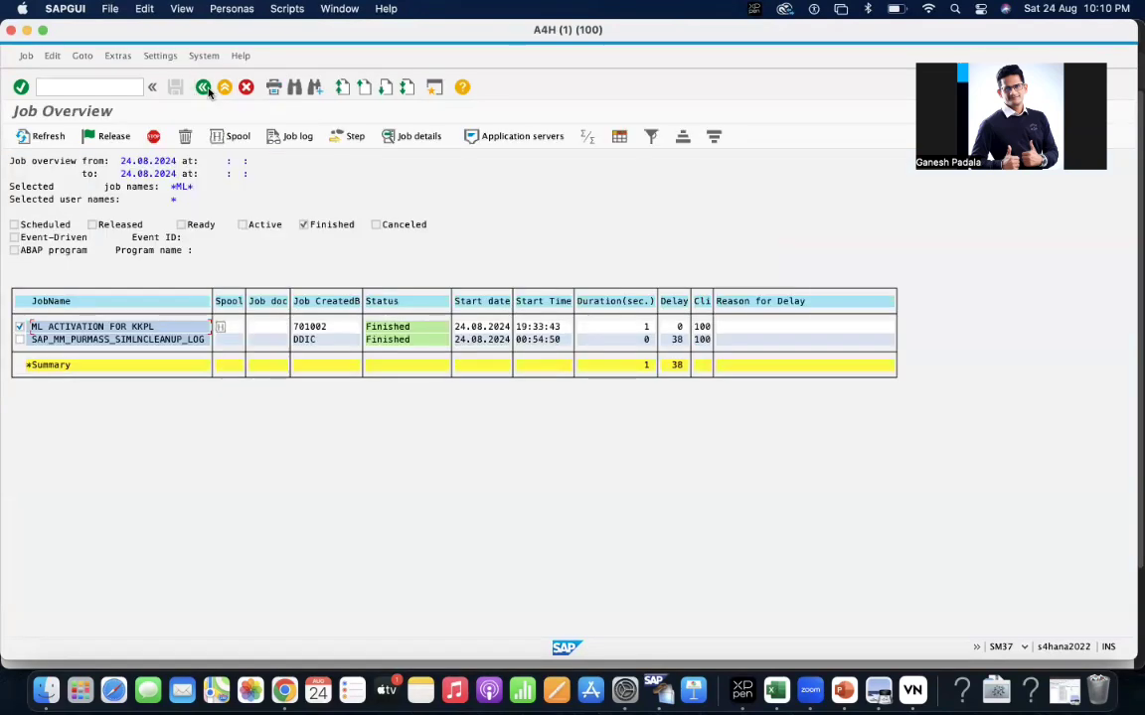